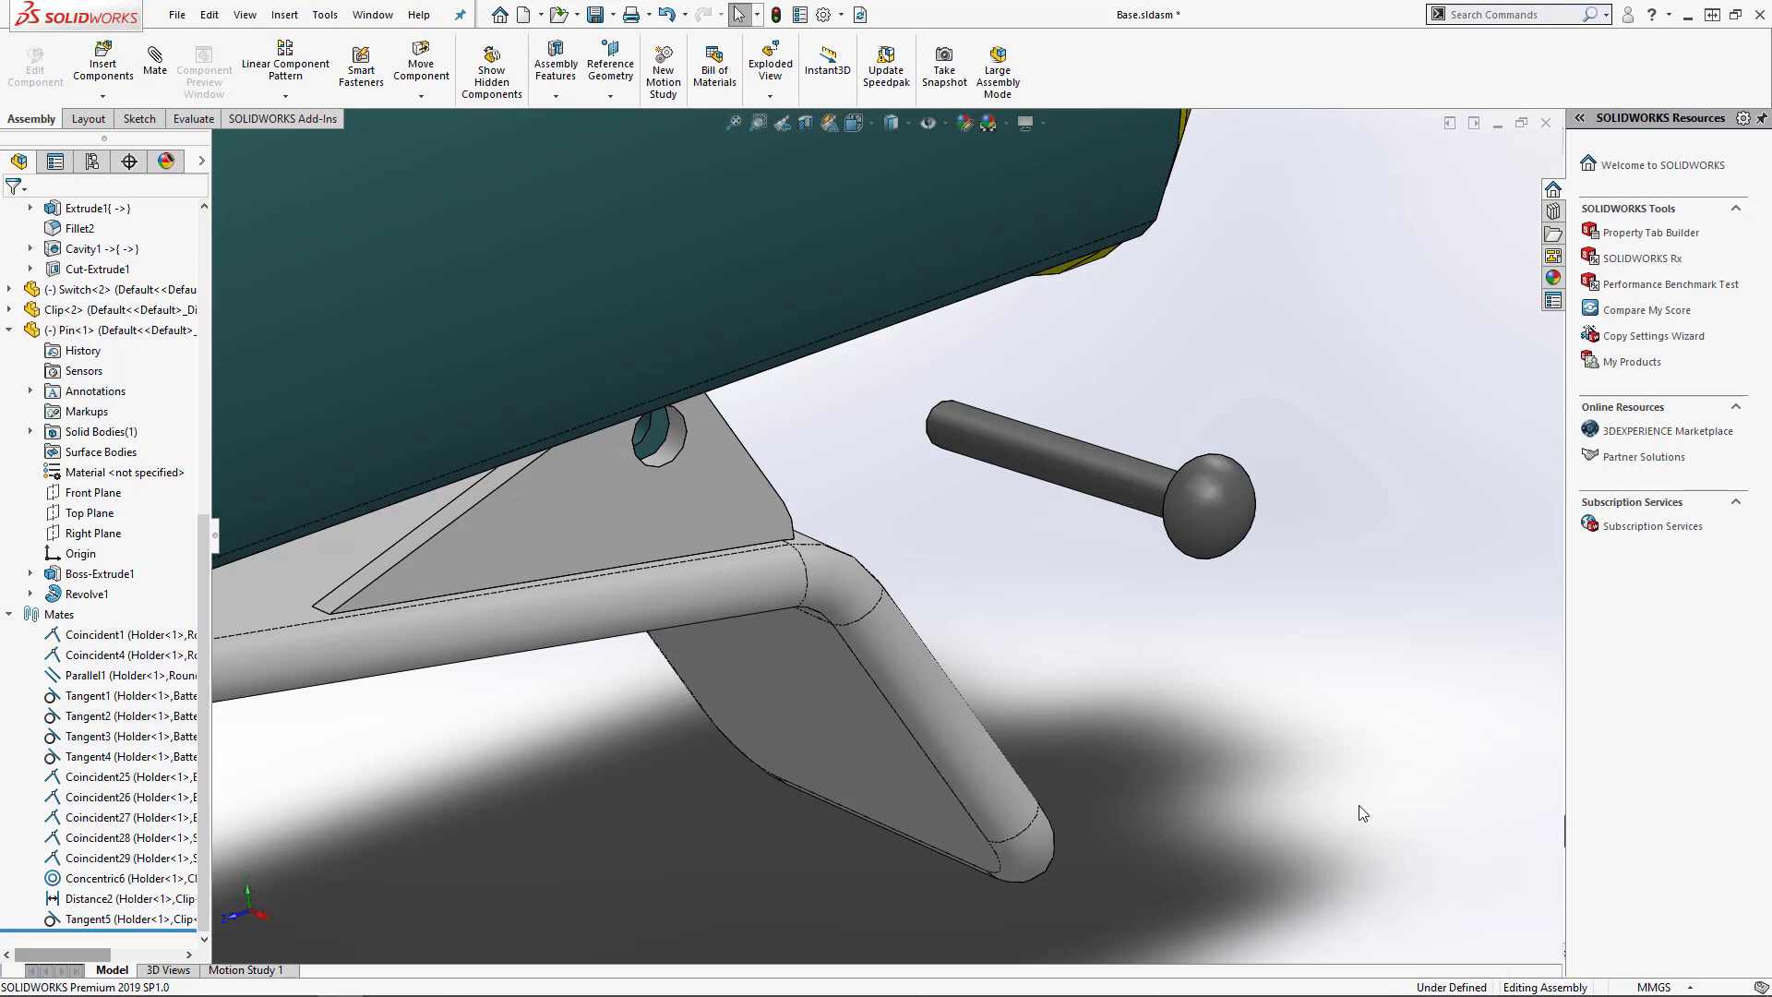
Use the Mate command to add a concentric mate between the clip's hole and the pin's cylindrical shaft
click(601, 482)
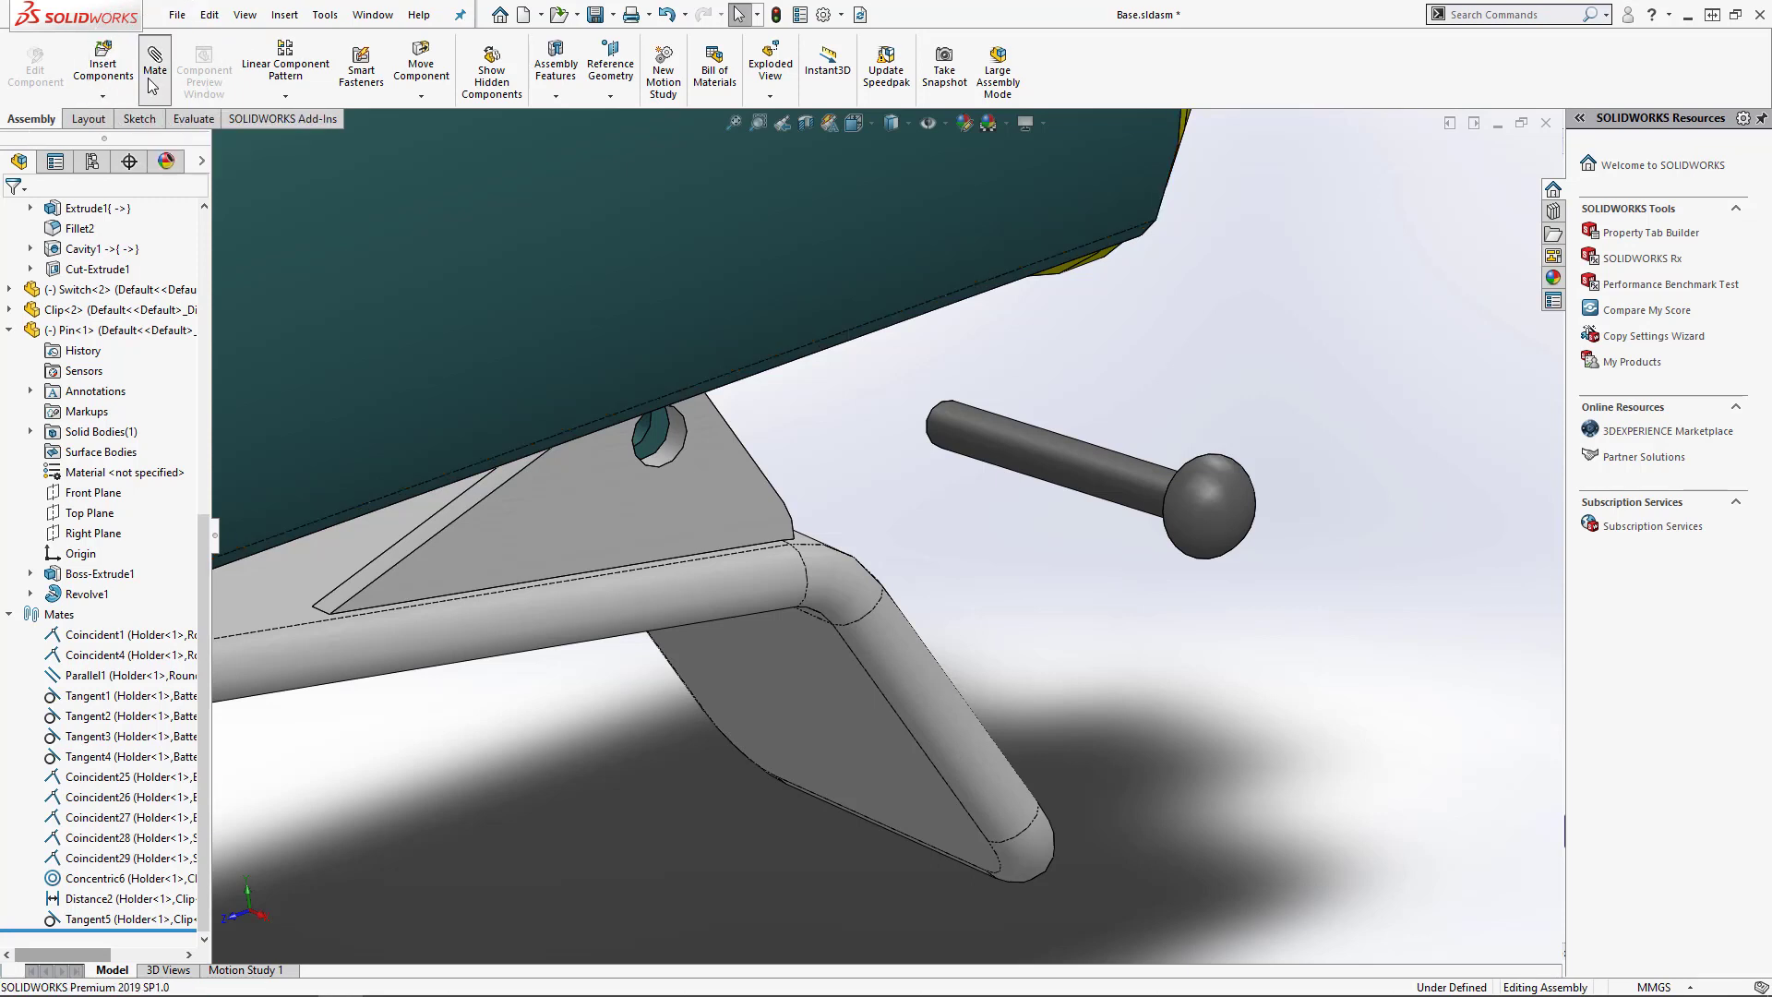
click(153, 83)
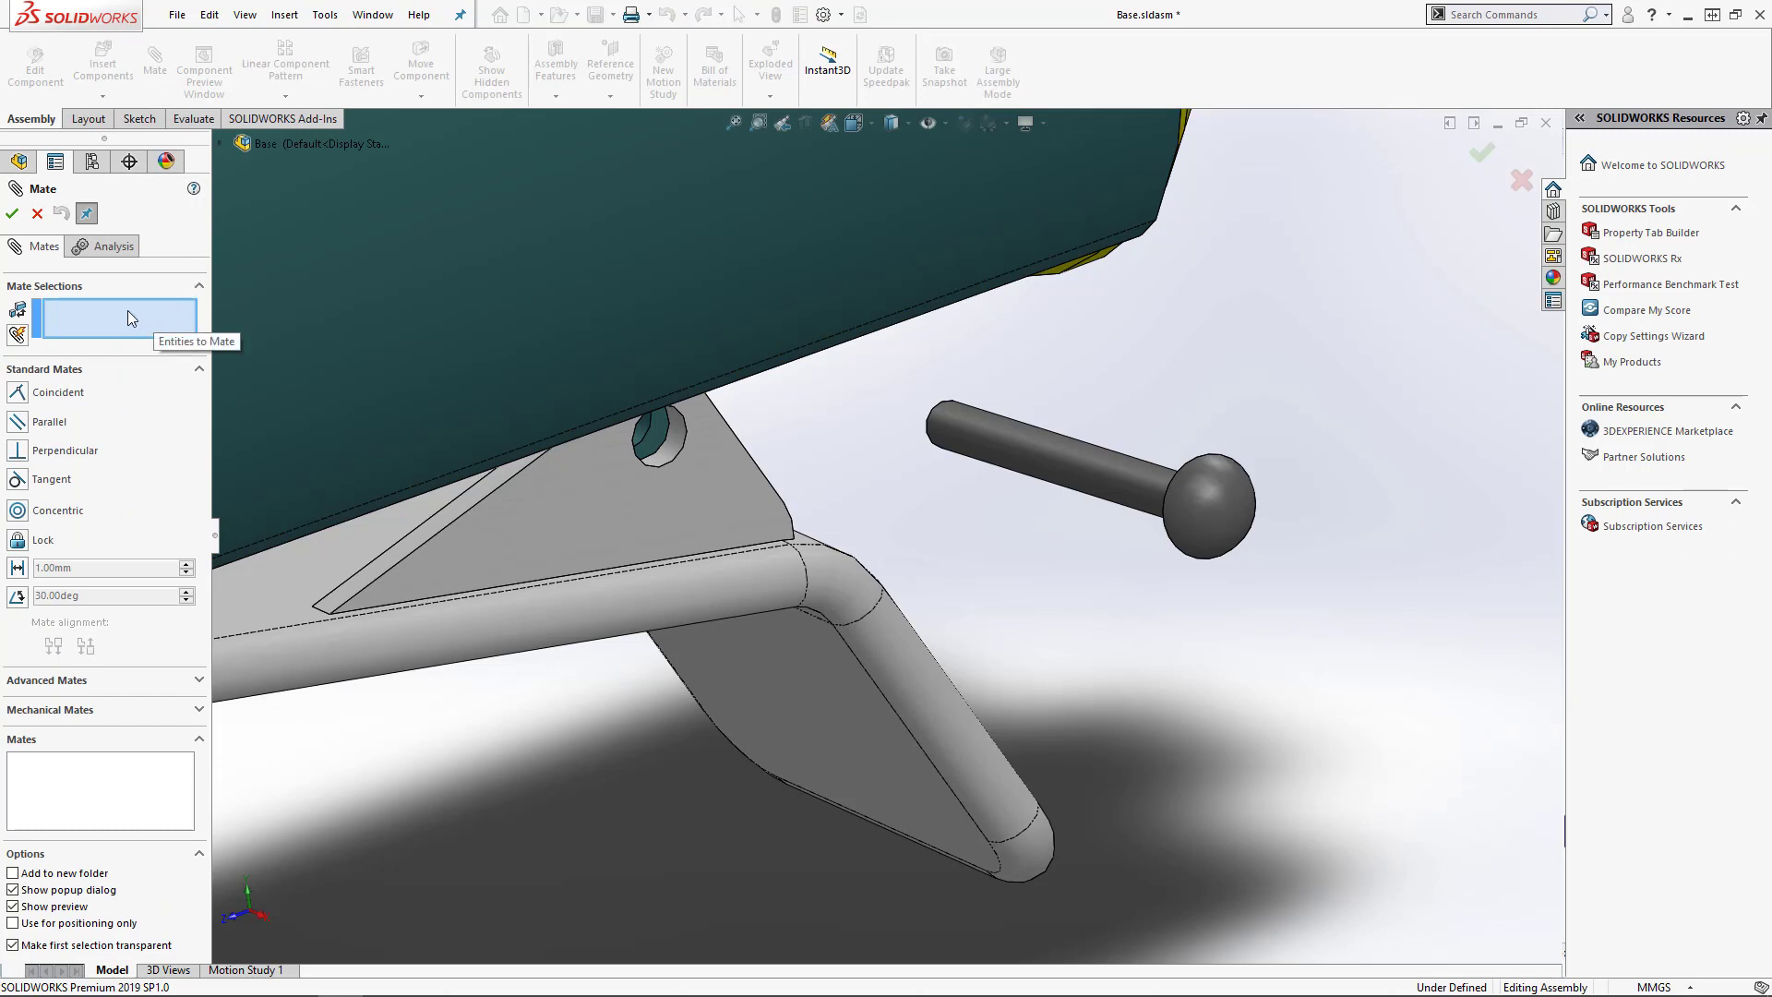
click(671, 454)
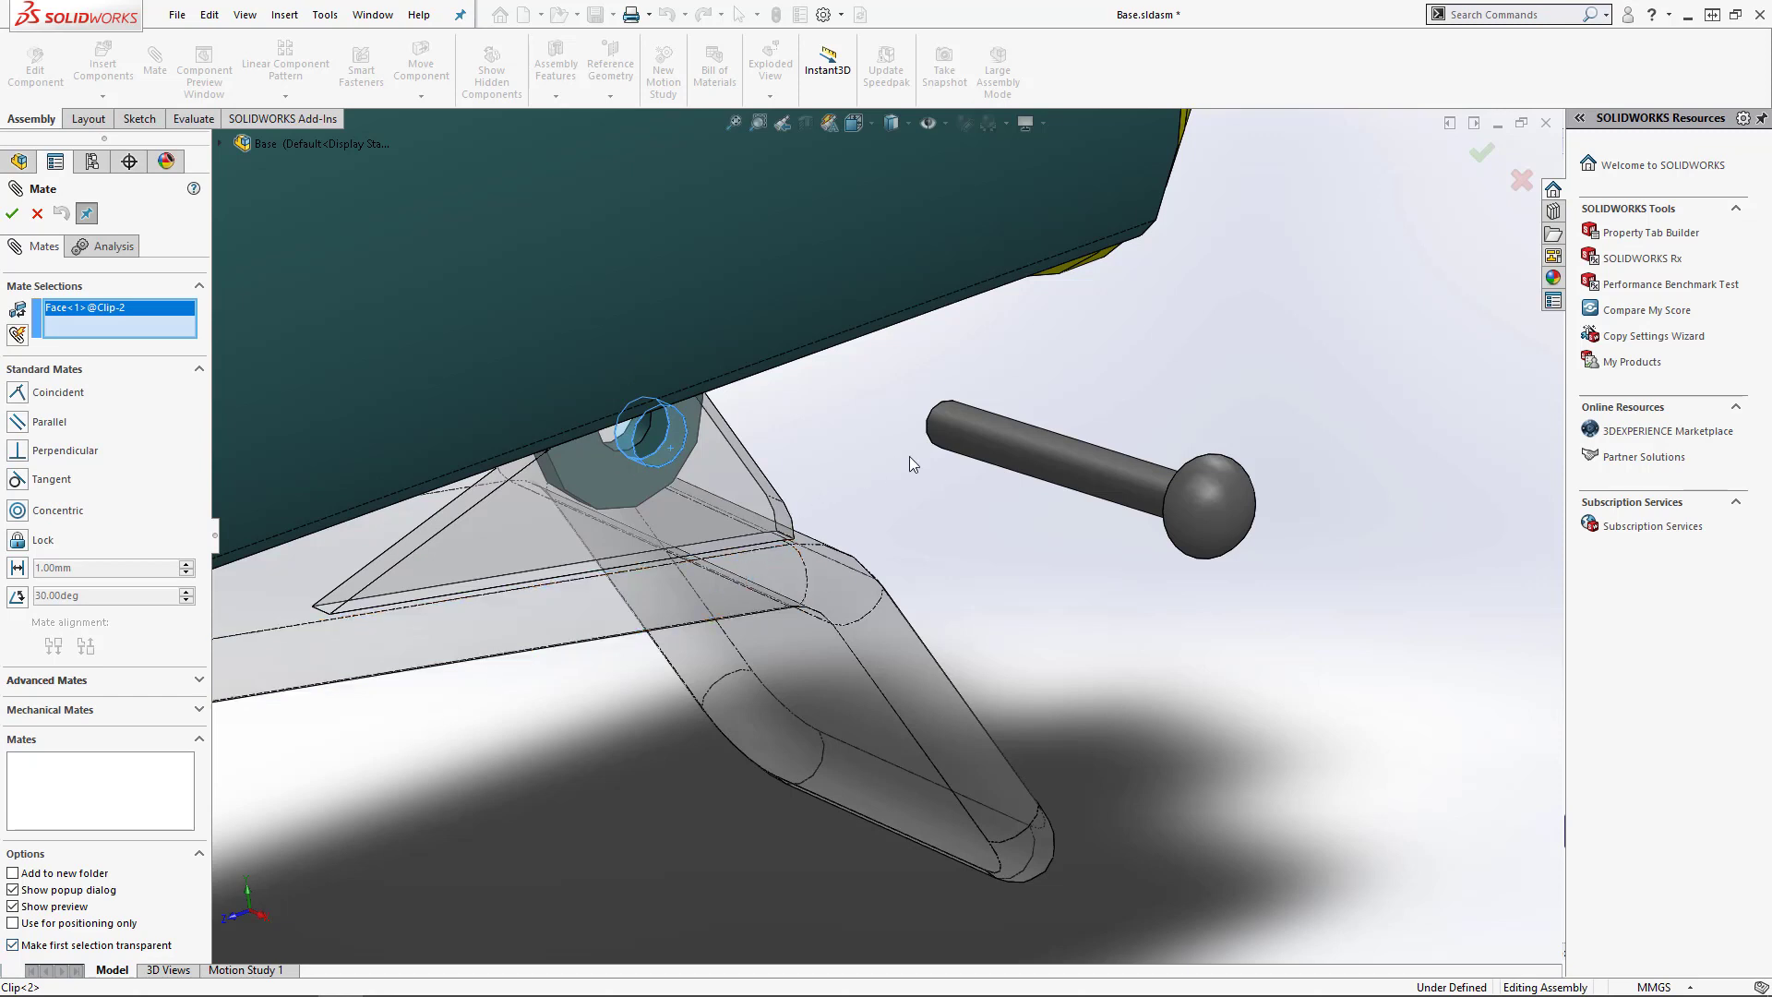
click(1006, 440)
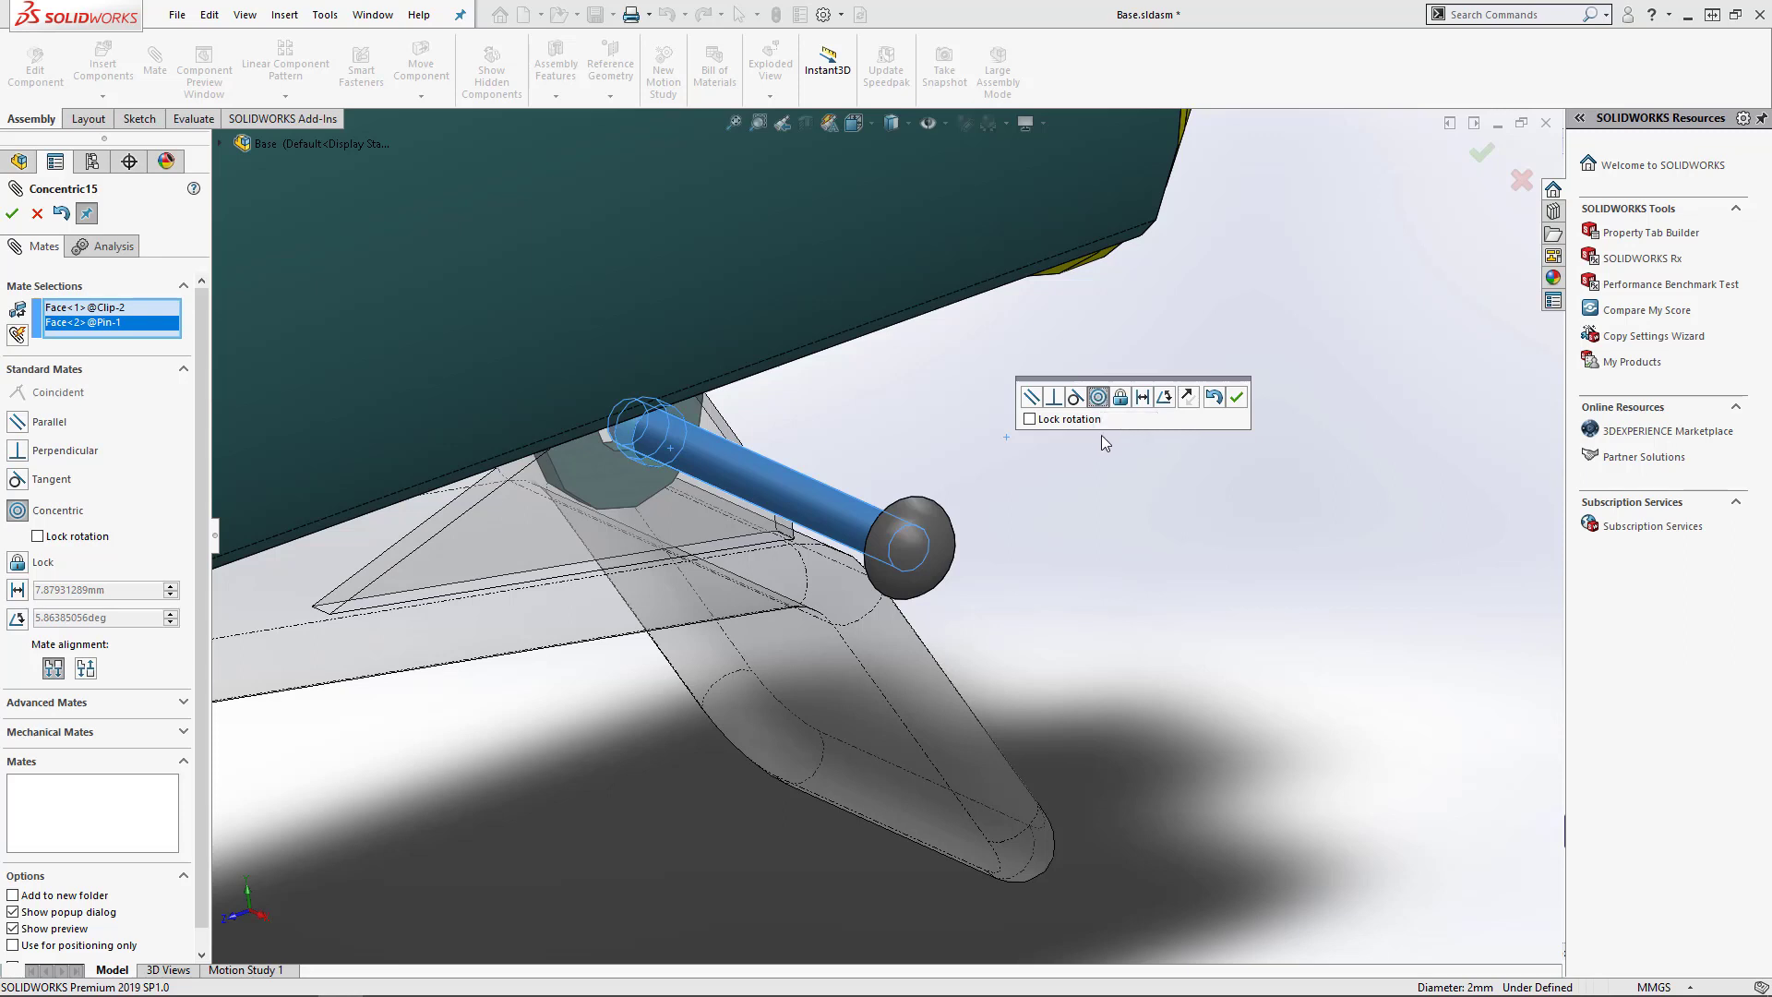
click(1238, 401)
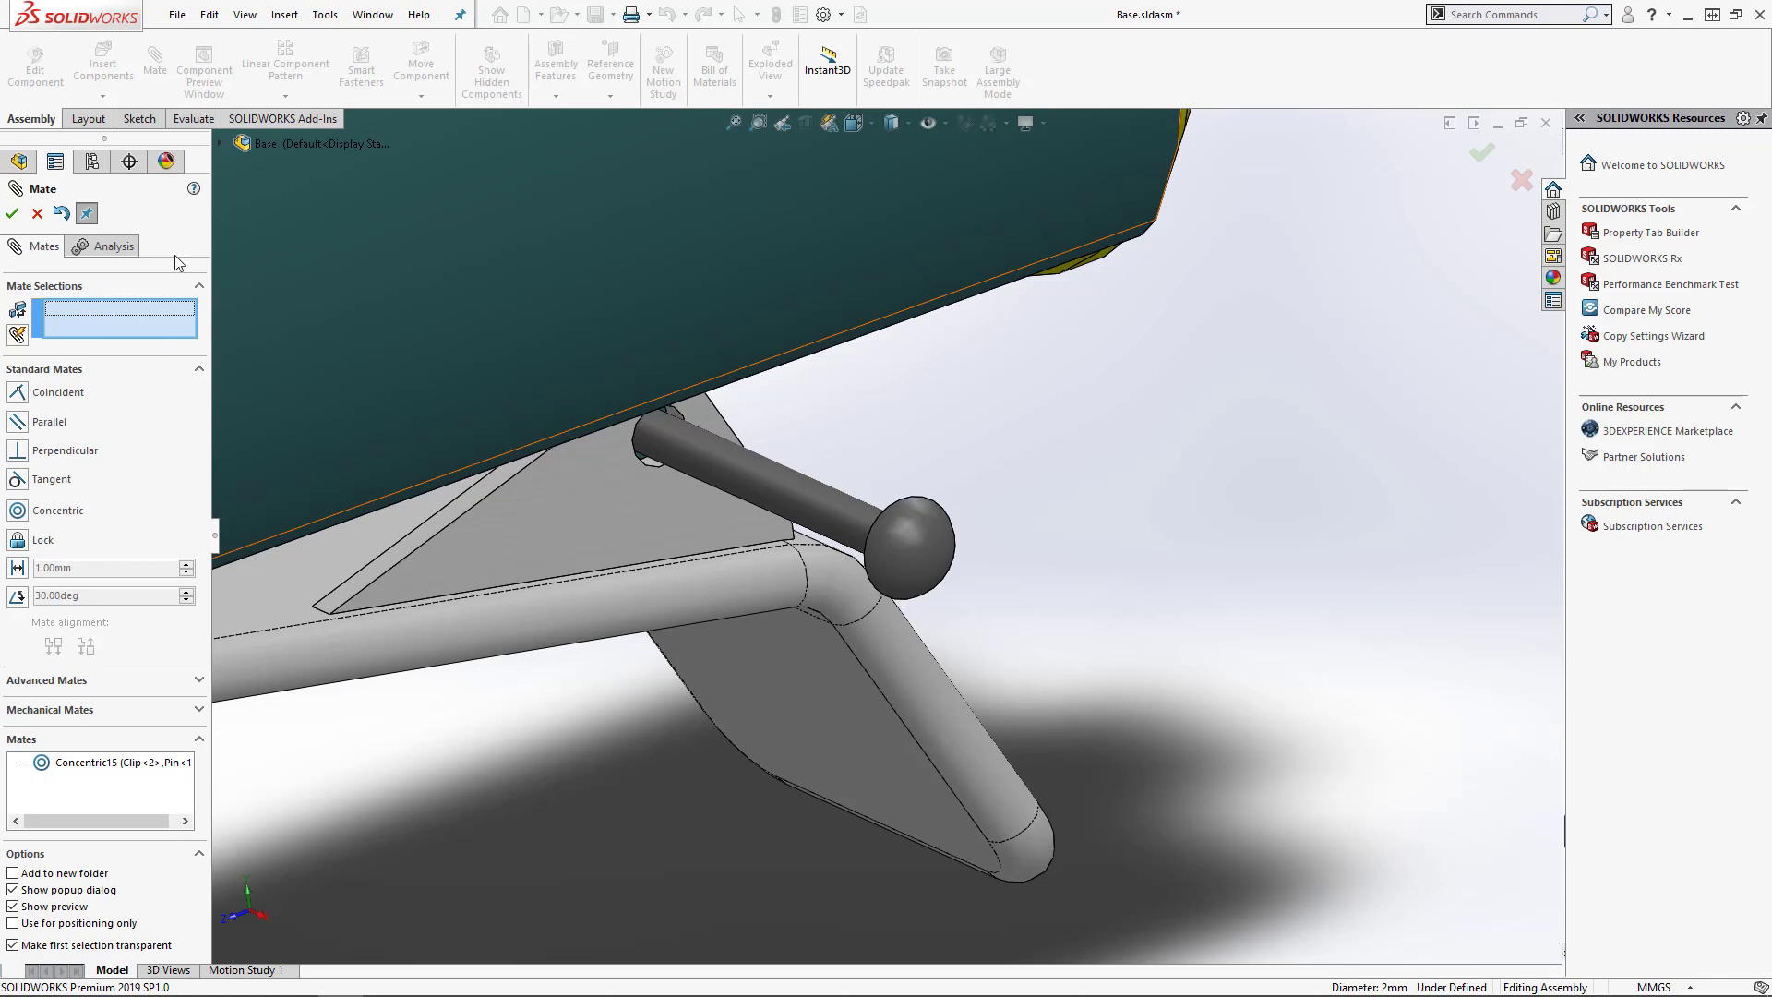
Add a coincident mate between the flat underside of the pin's head and the clip's outer face, then close the Mate command
click(899, 520)
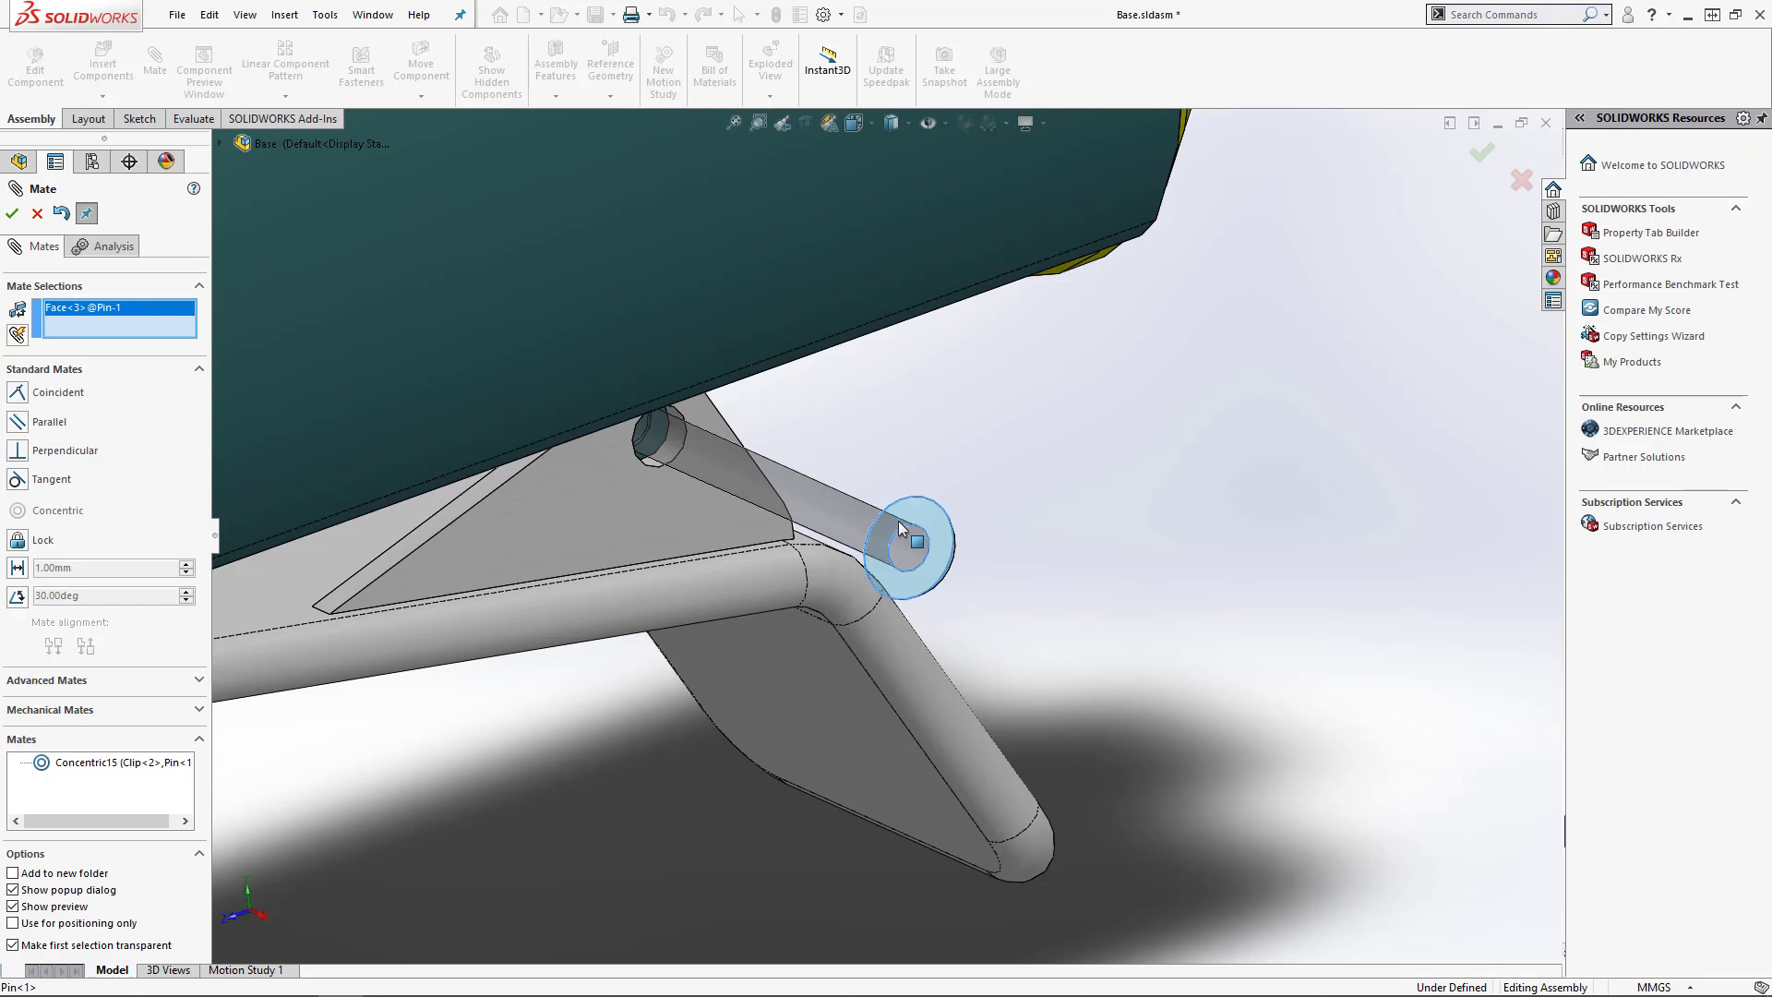
click(663, 501)
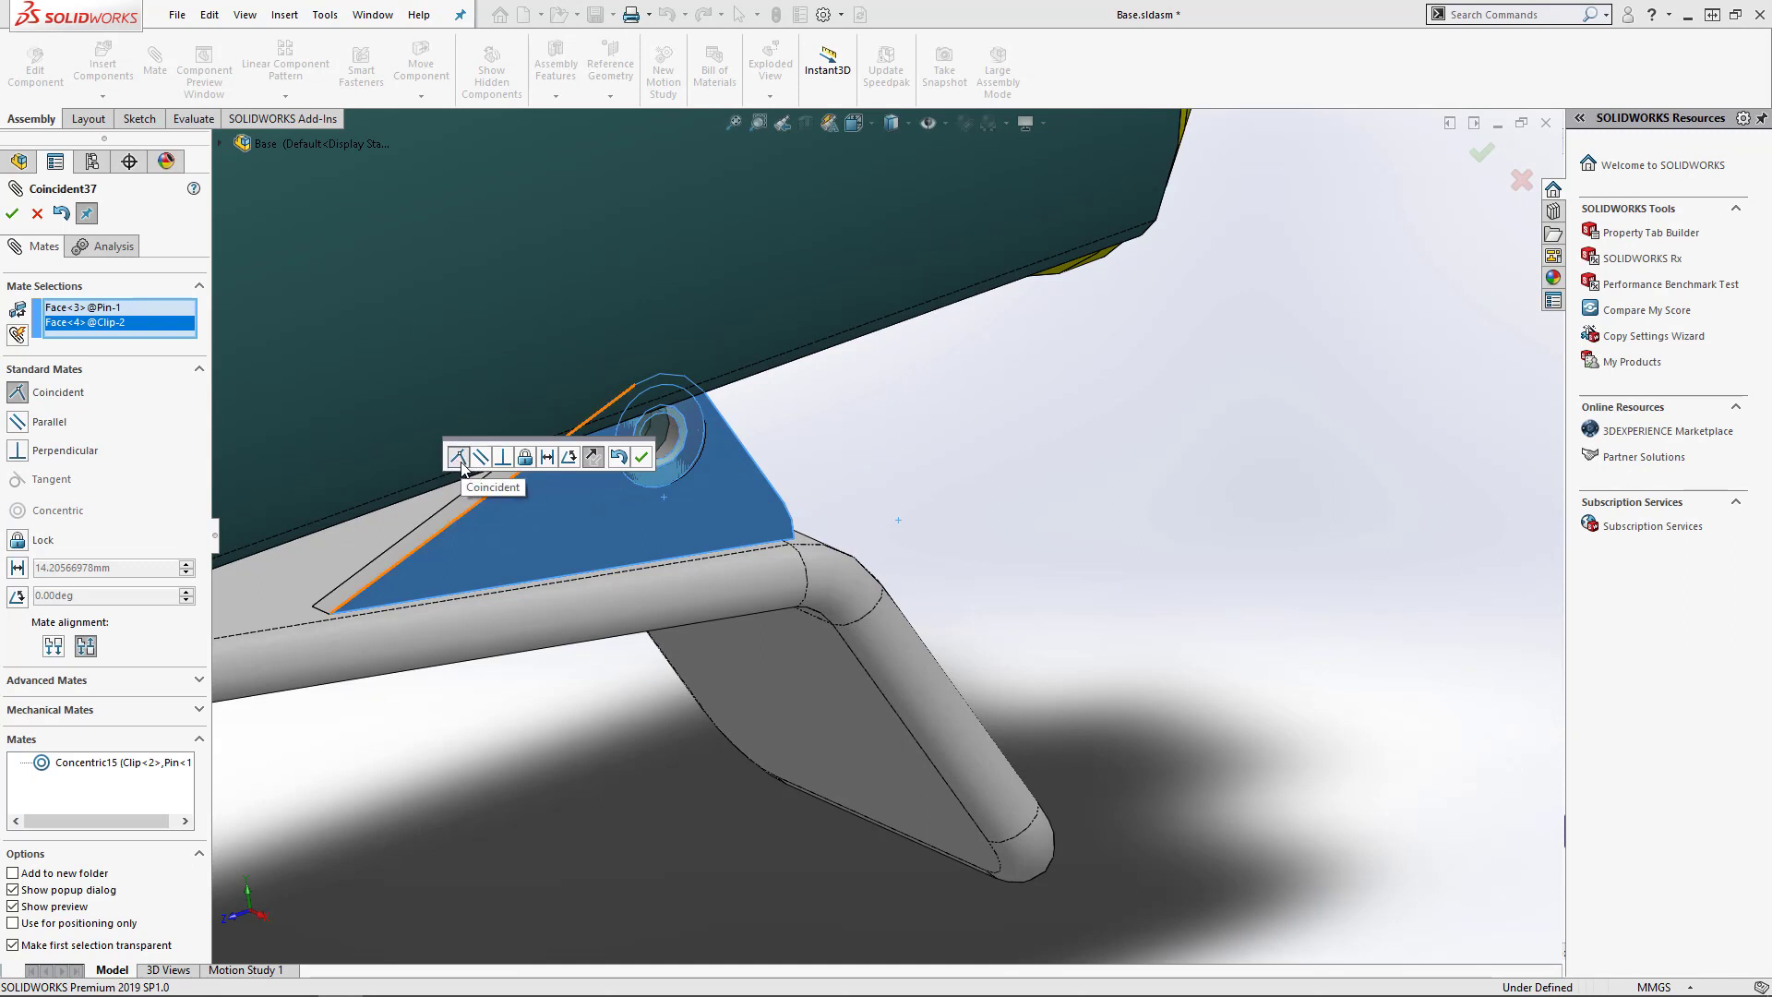
click(640, 461)
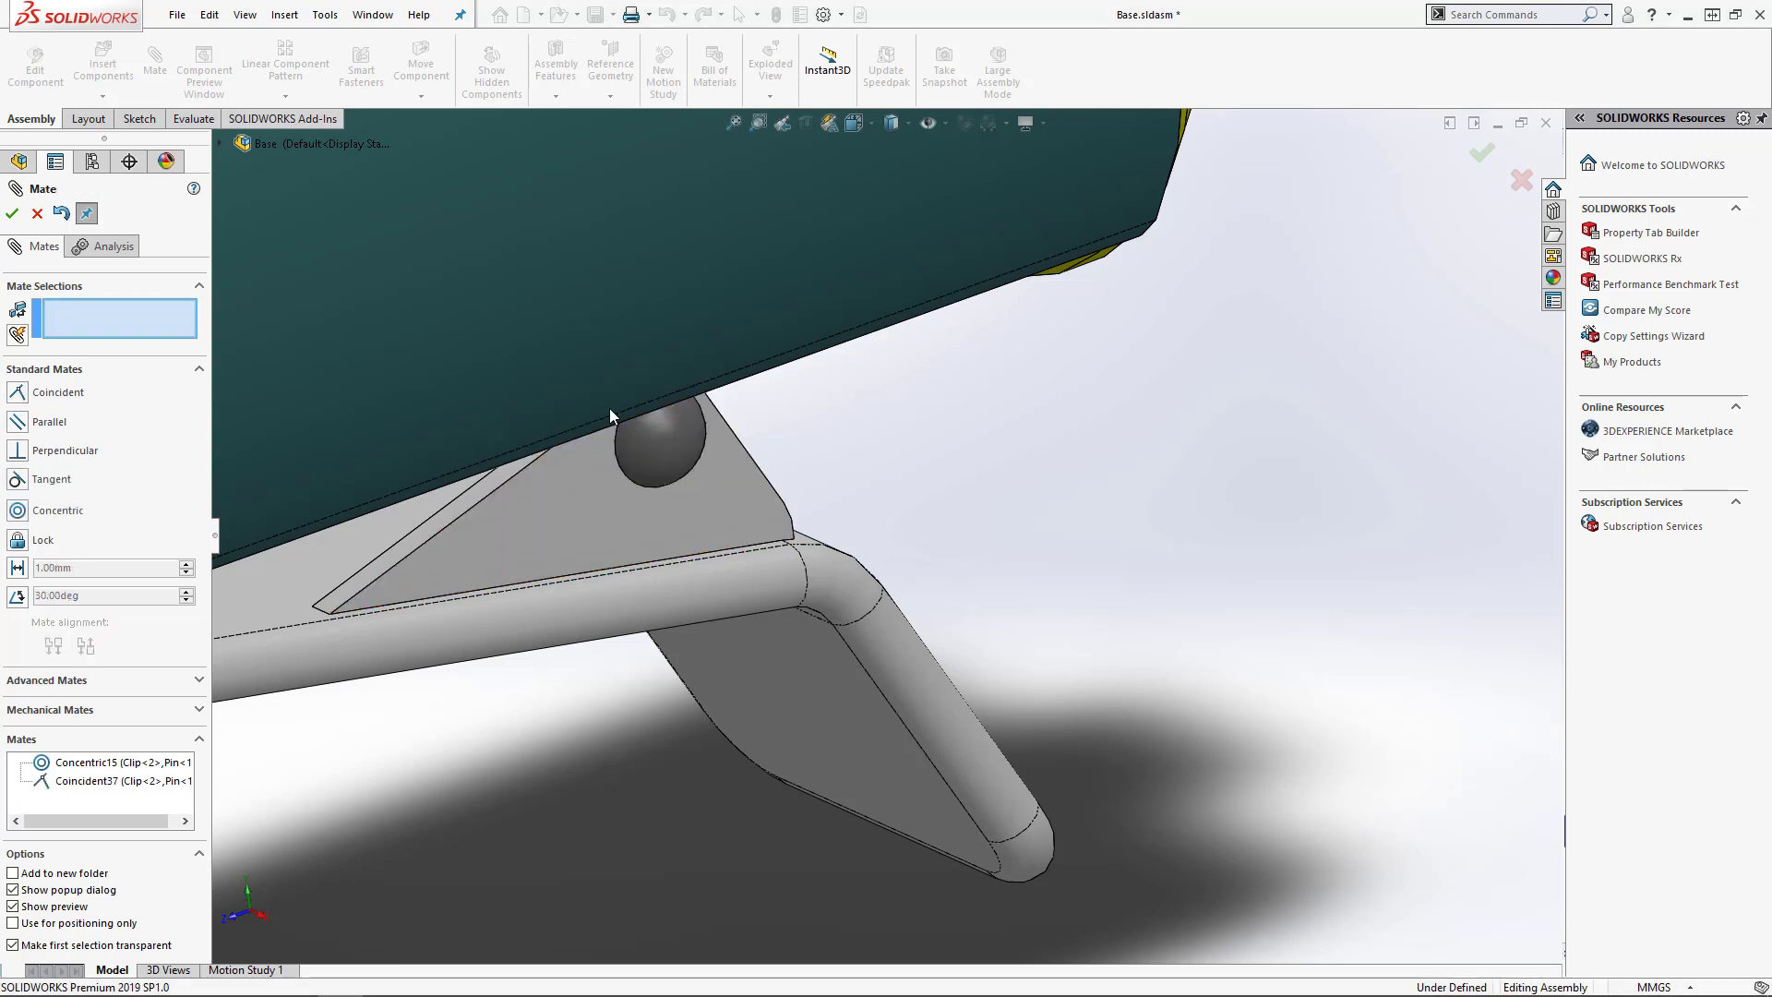
click(12, 214)
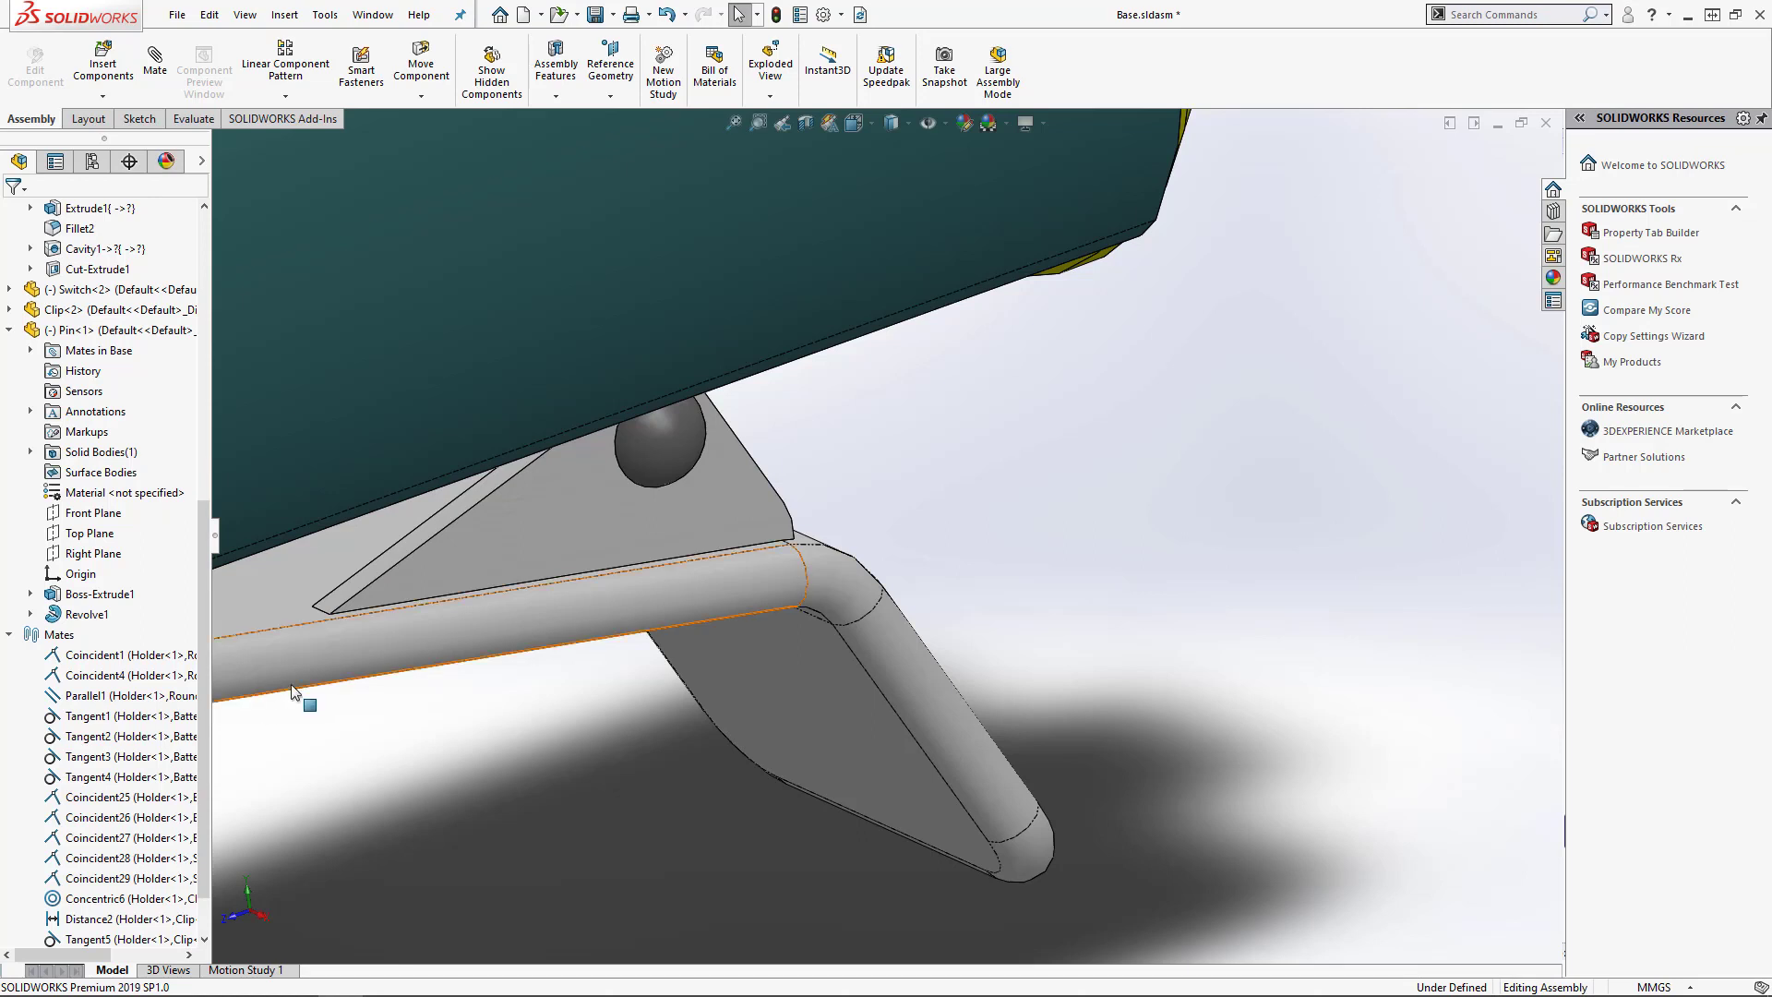
Delete the pin's Concentric15 and Coincident37 mates together
double_click(110, 357)
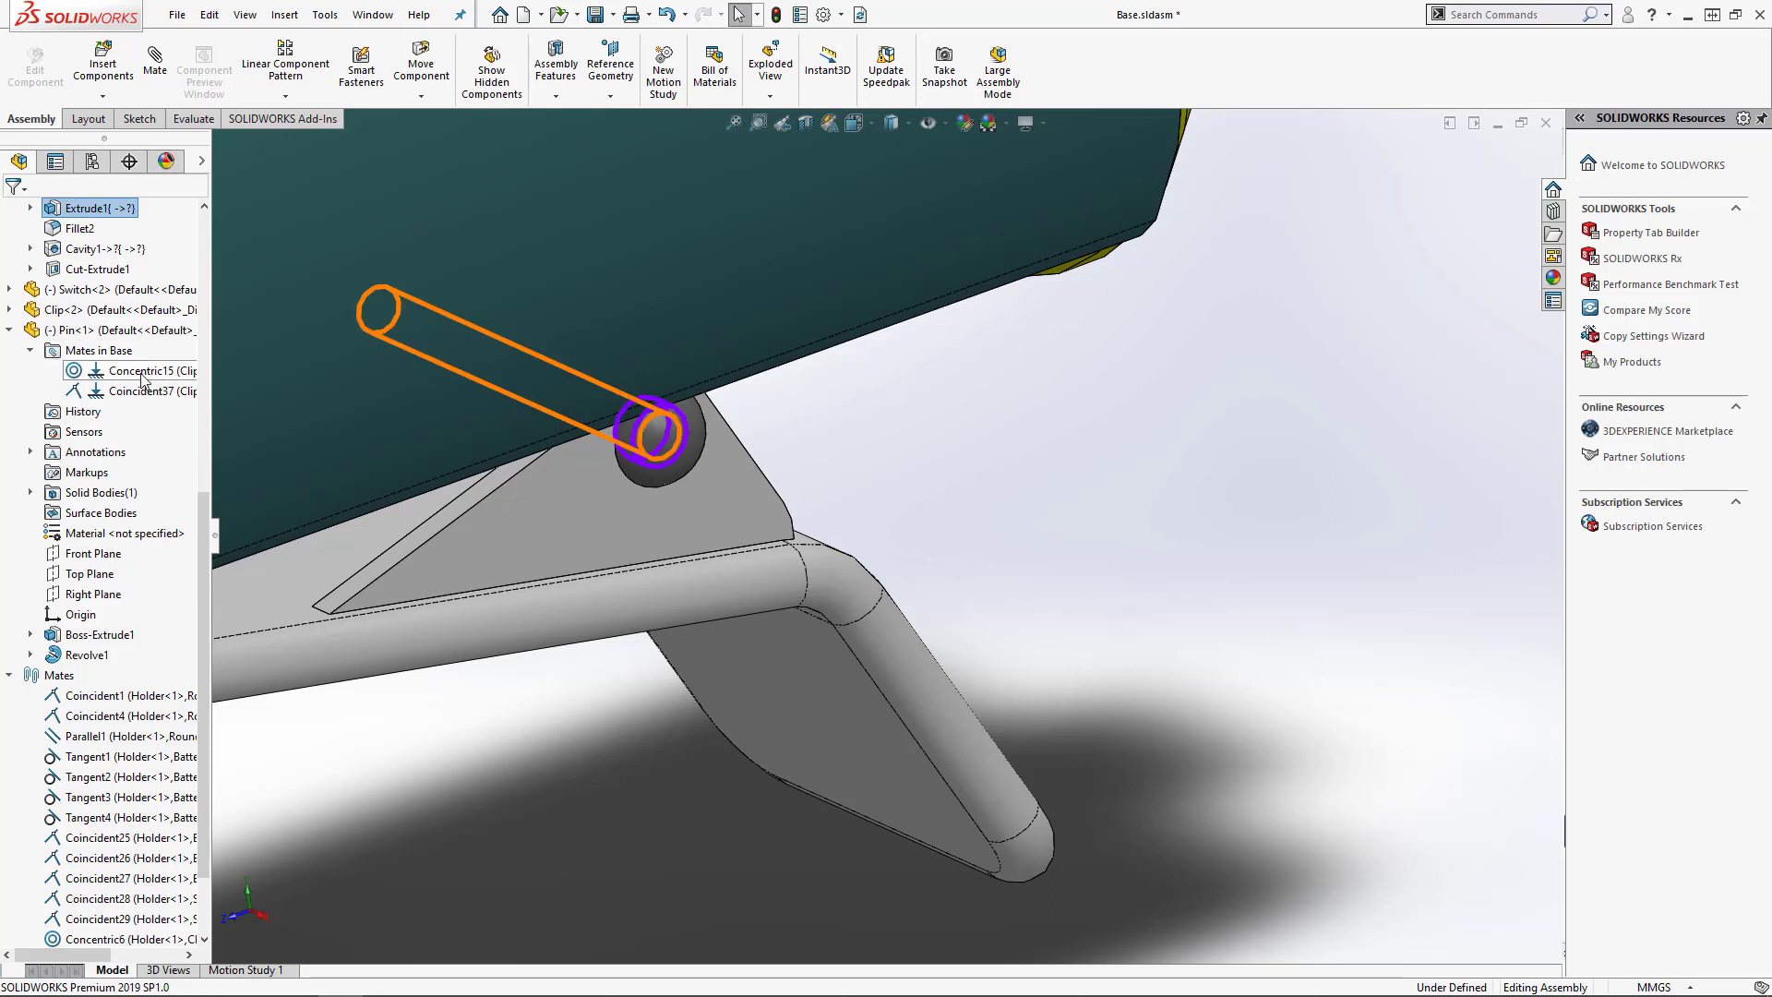
click(143, 374)
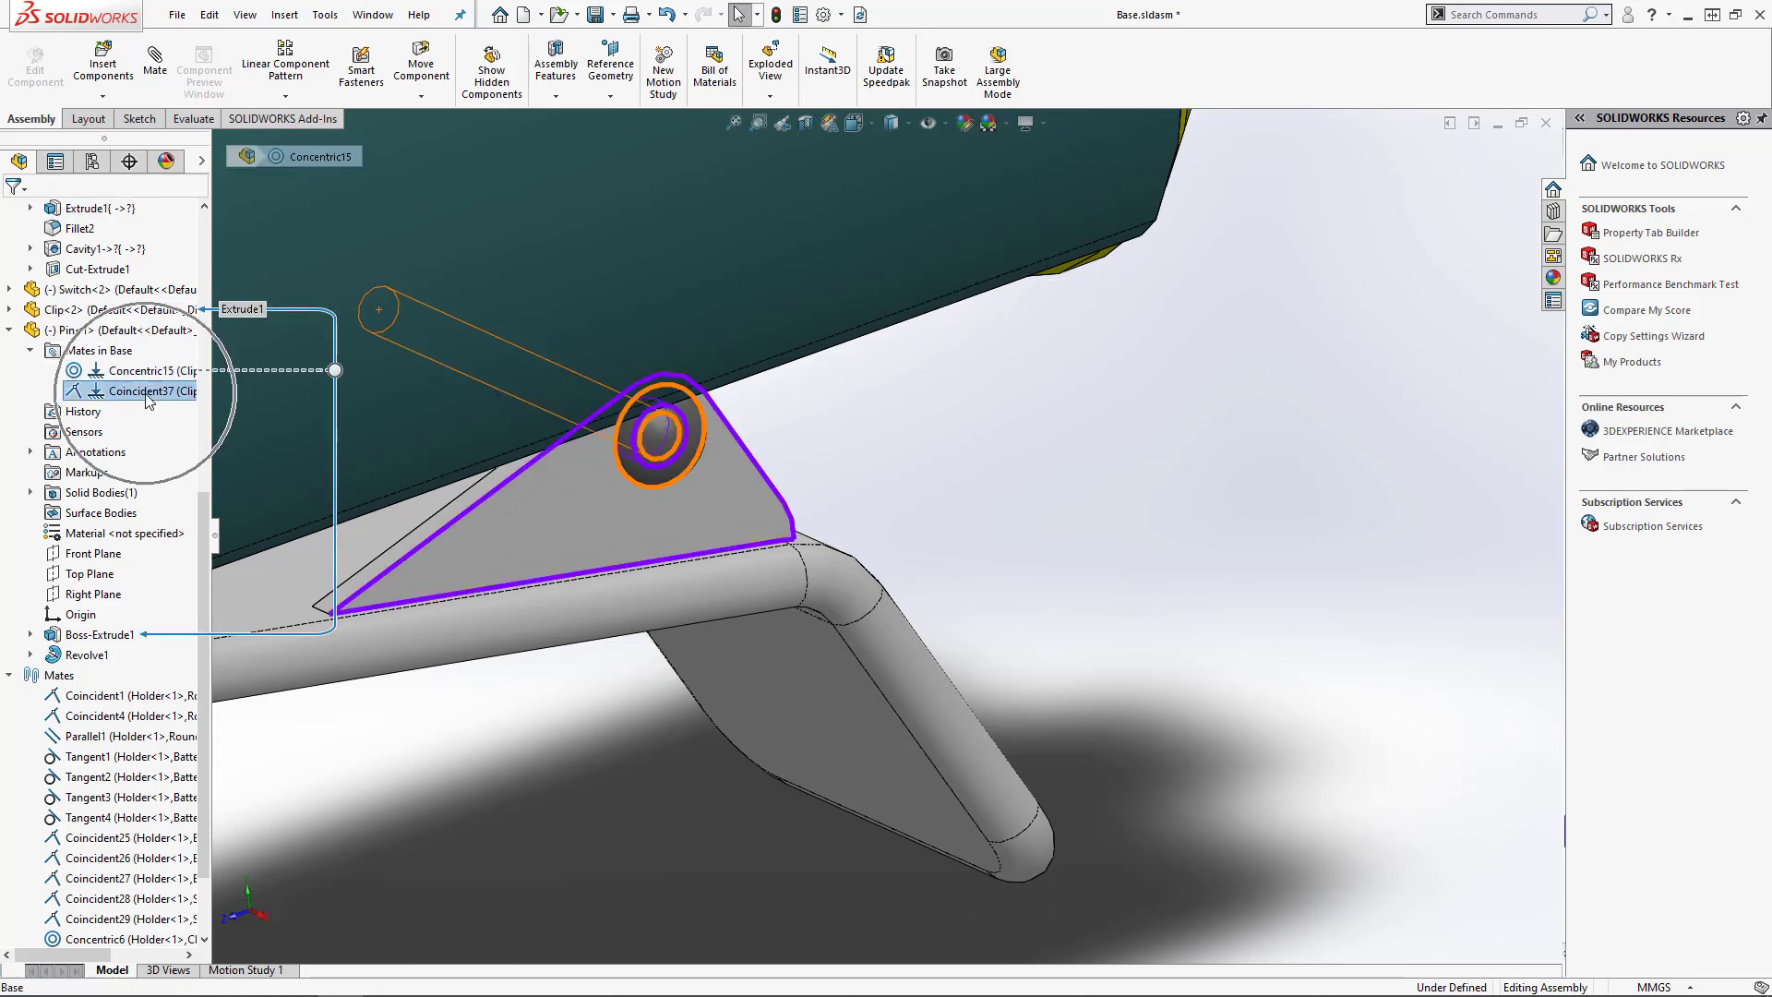
ctrl+click(146, 391)
right_click(148, 390)
click(191, 477)
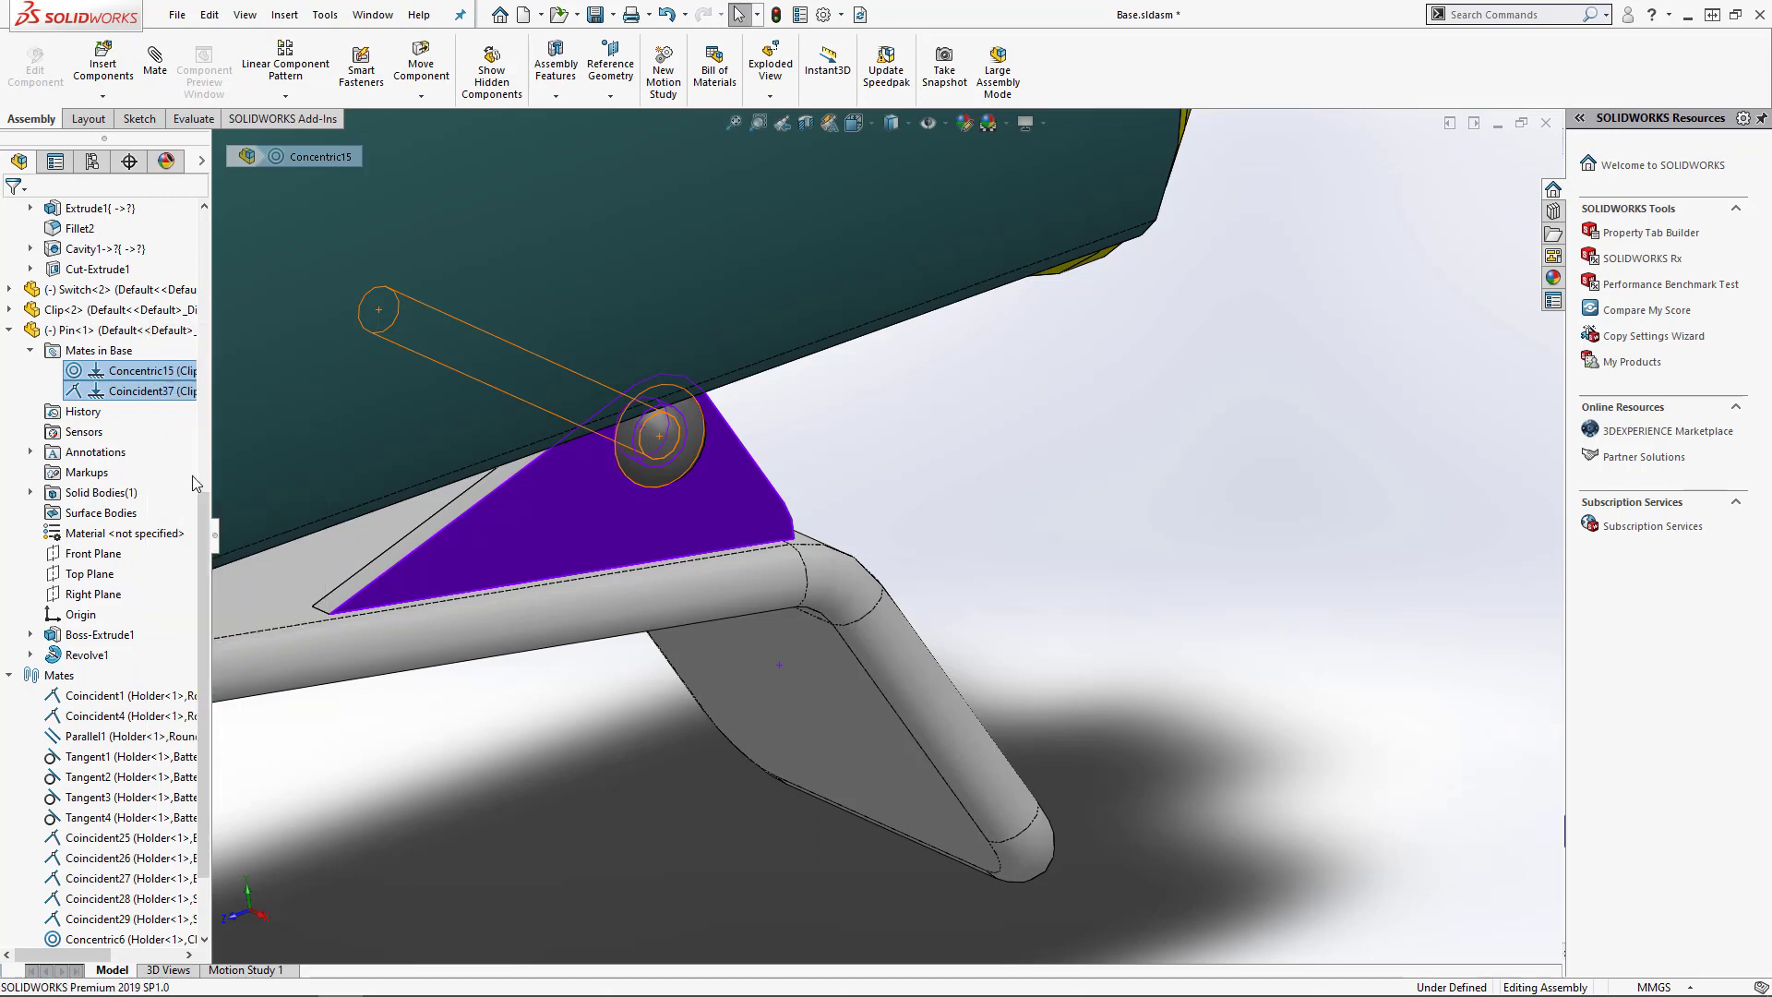
click(997, 329)
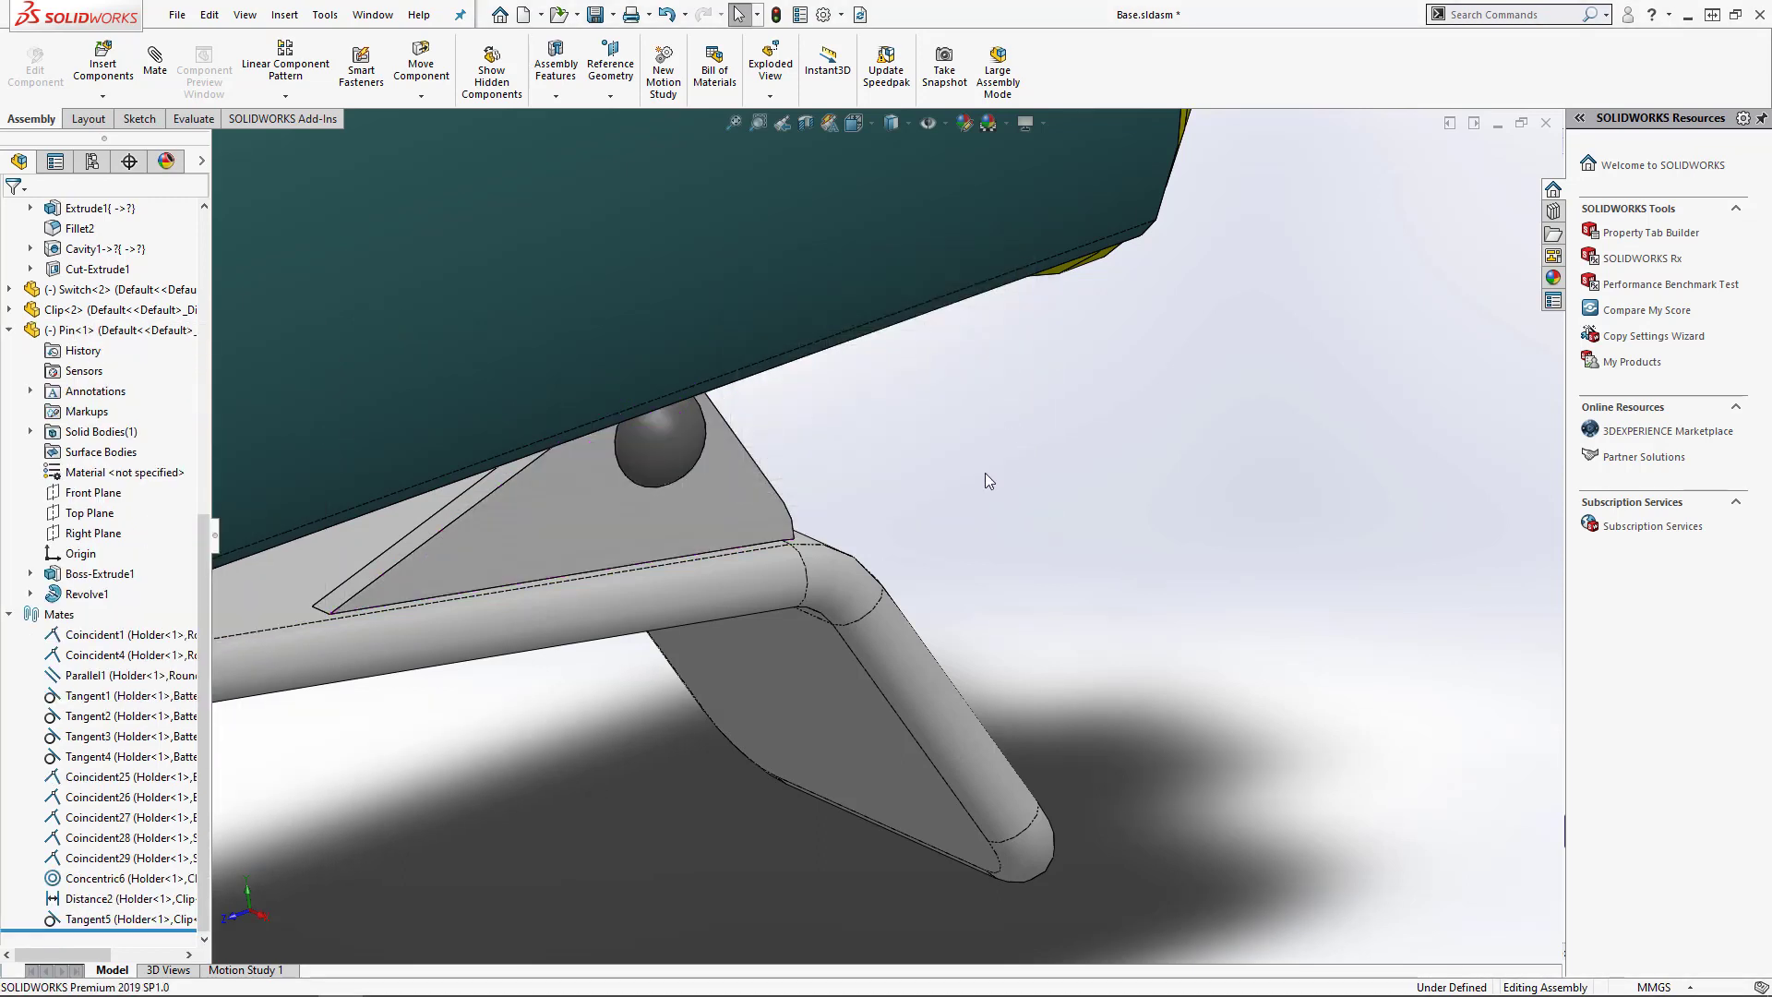
Move the unconstrained pin out of the clip's hole and rotate it so that its shaft points at an angle toward the hole
drag(685, 435, 1276, 446)
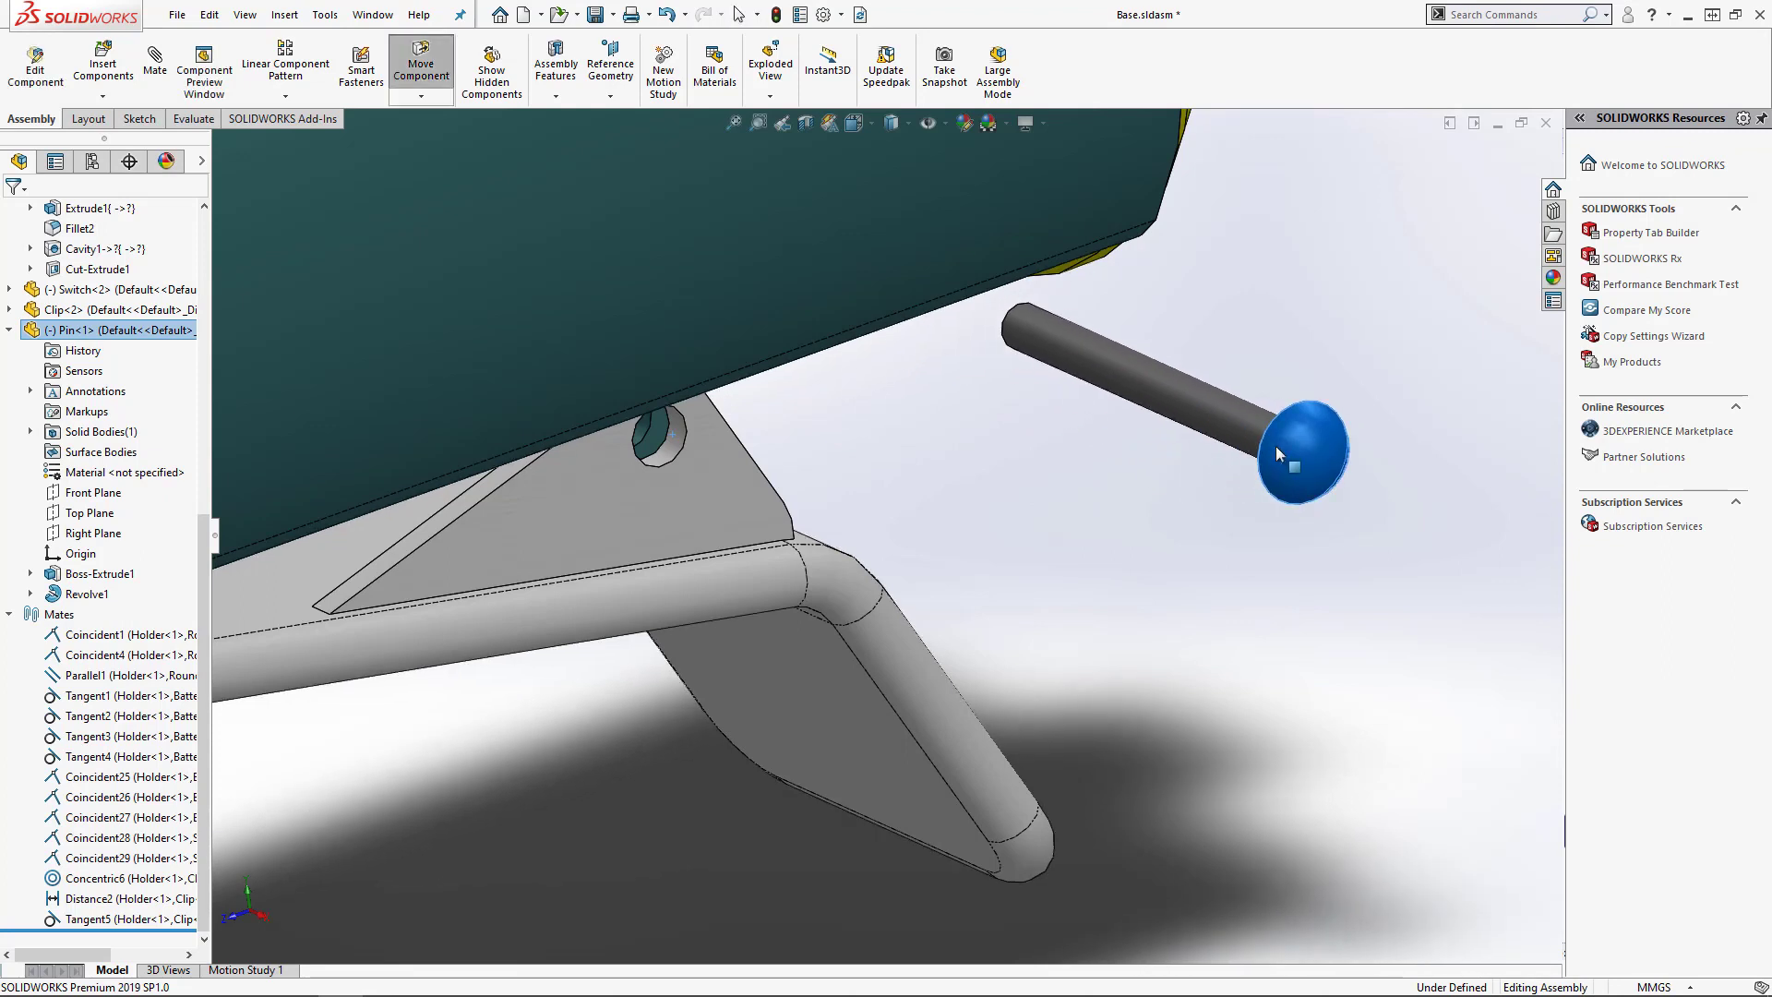
click(1183, 396)
right_drag(1209, 412, 1344, 422)
key(Escape)
click(1226, 434)
mouse_move(1225, 433)
right_down()
mouse_move(1199, 443)
mouse_move(1254, 540)
mouse_move(1255, 459)
mouse_move(1214, 439)
right_up()
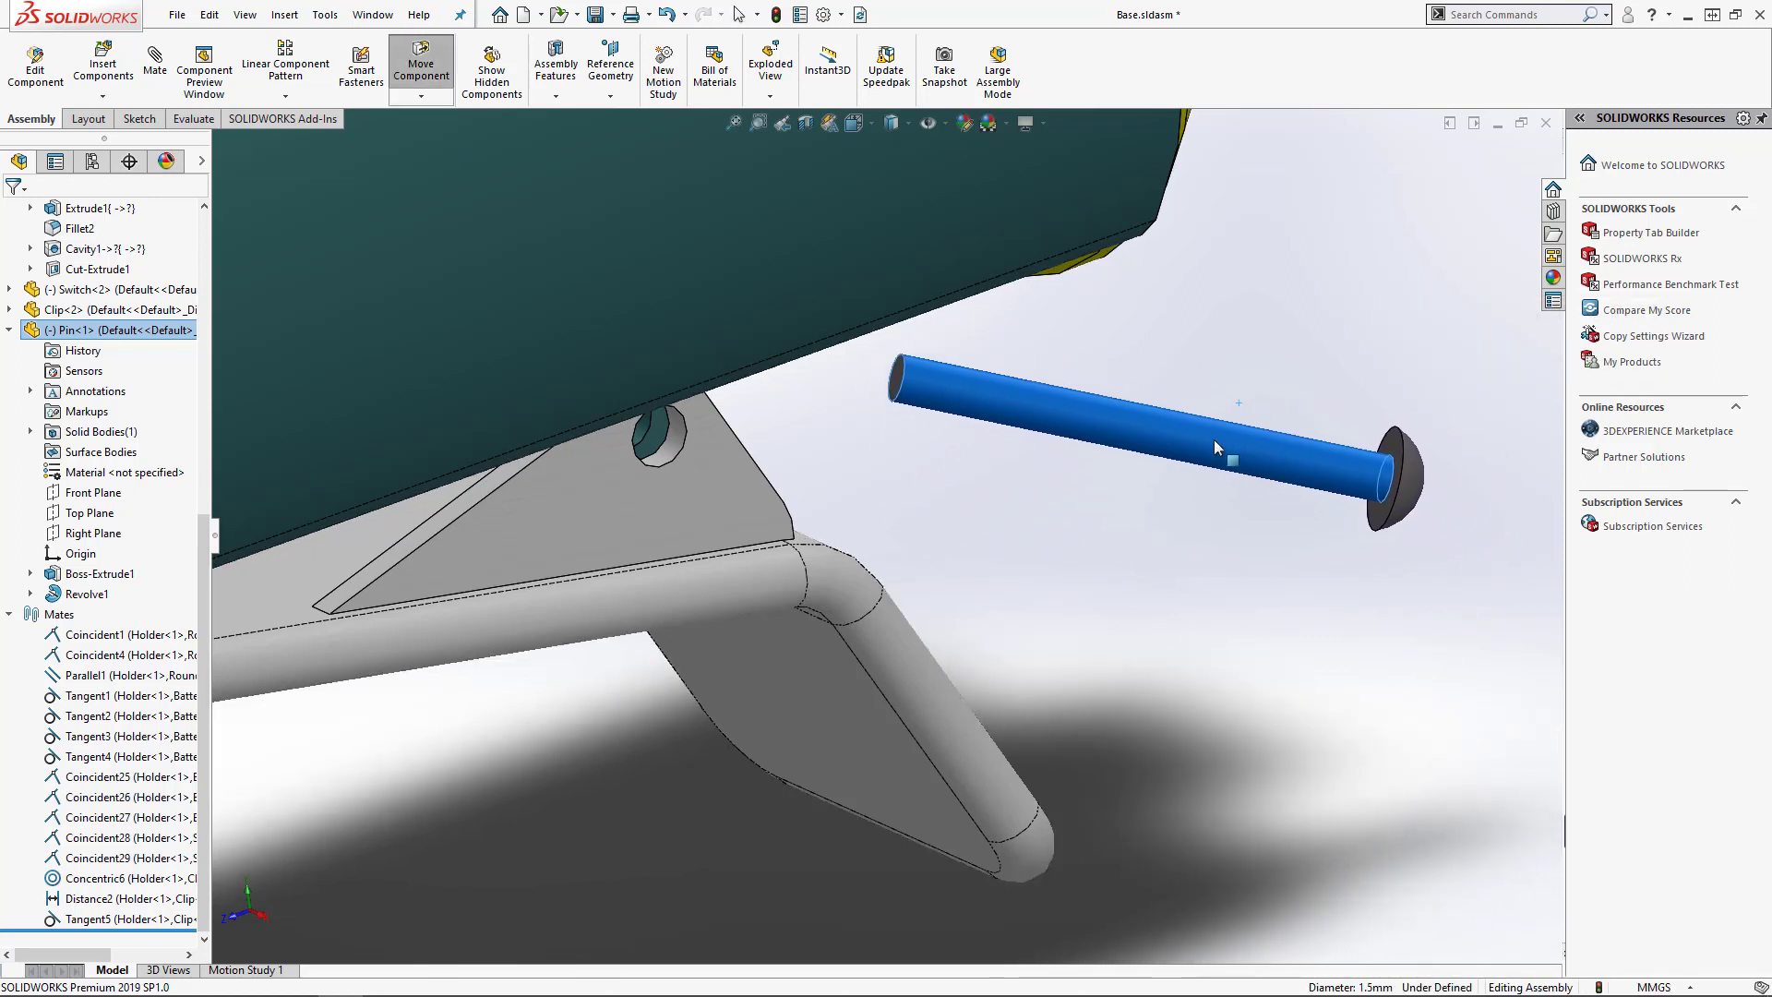
key(Escape)
right_drag(1068, 399, 1069, 567)
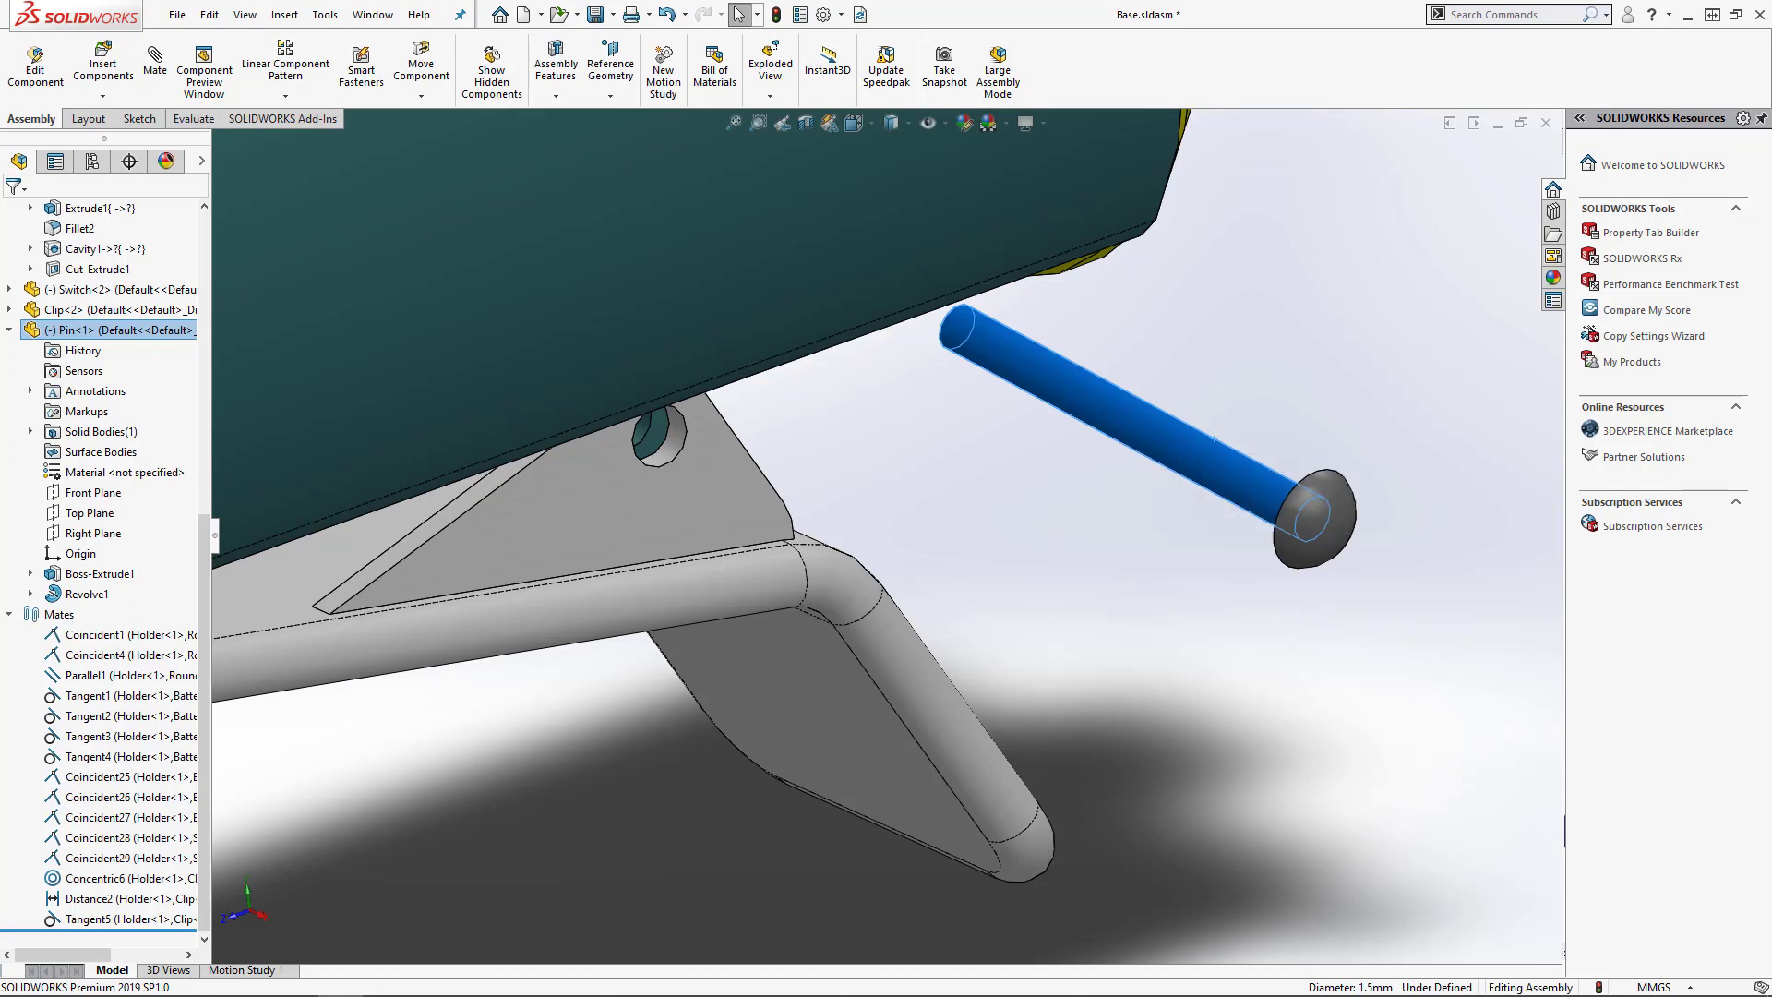
click(1119, 569)
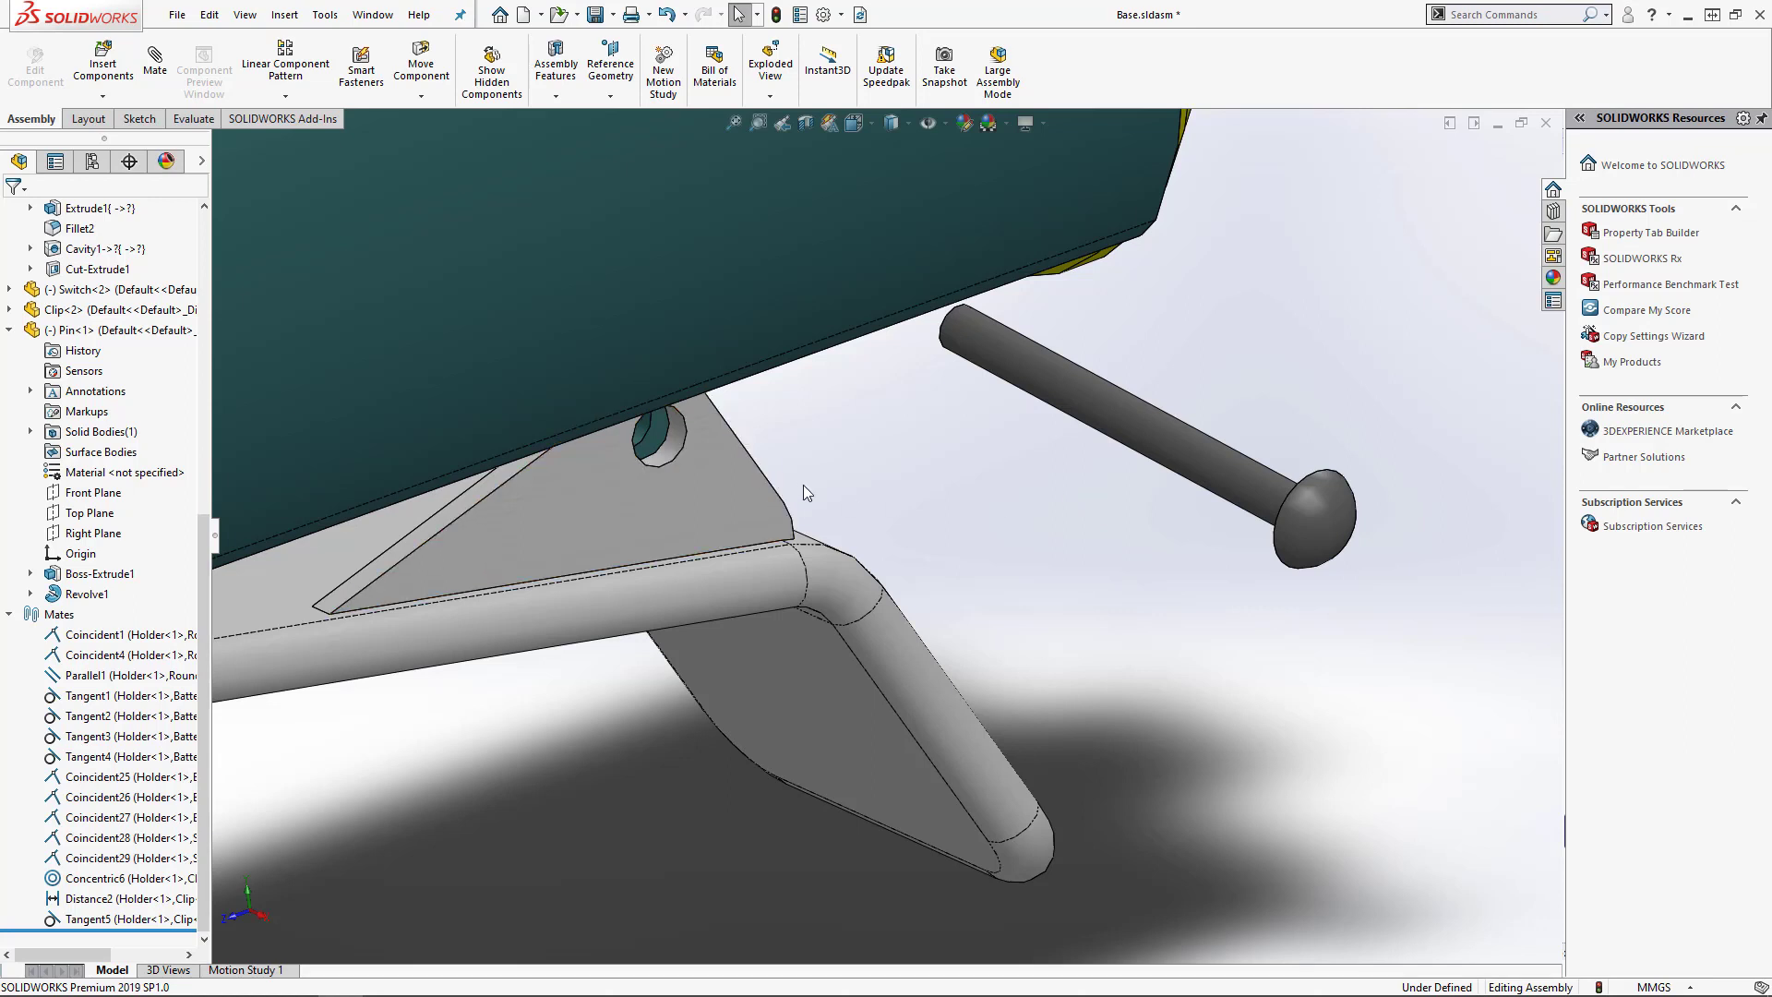
Preselect the clip's hole face and the pin's shaft face and apply a quick concentric mate between them
click(668, 453)
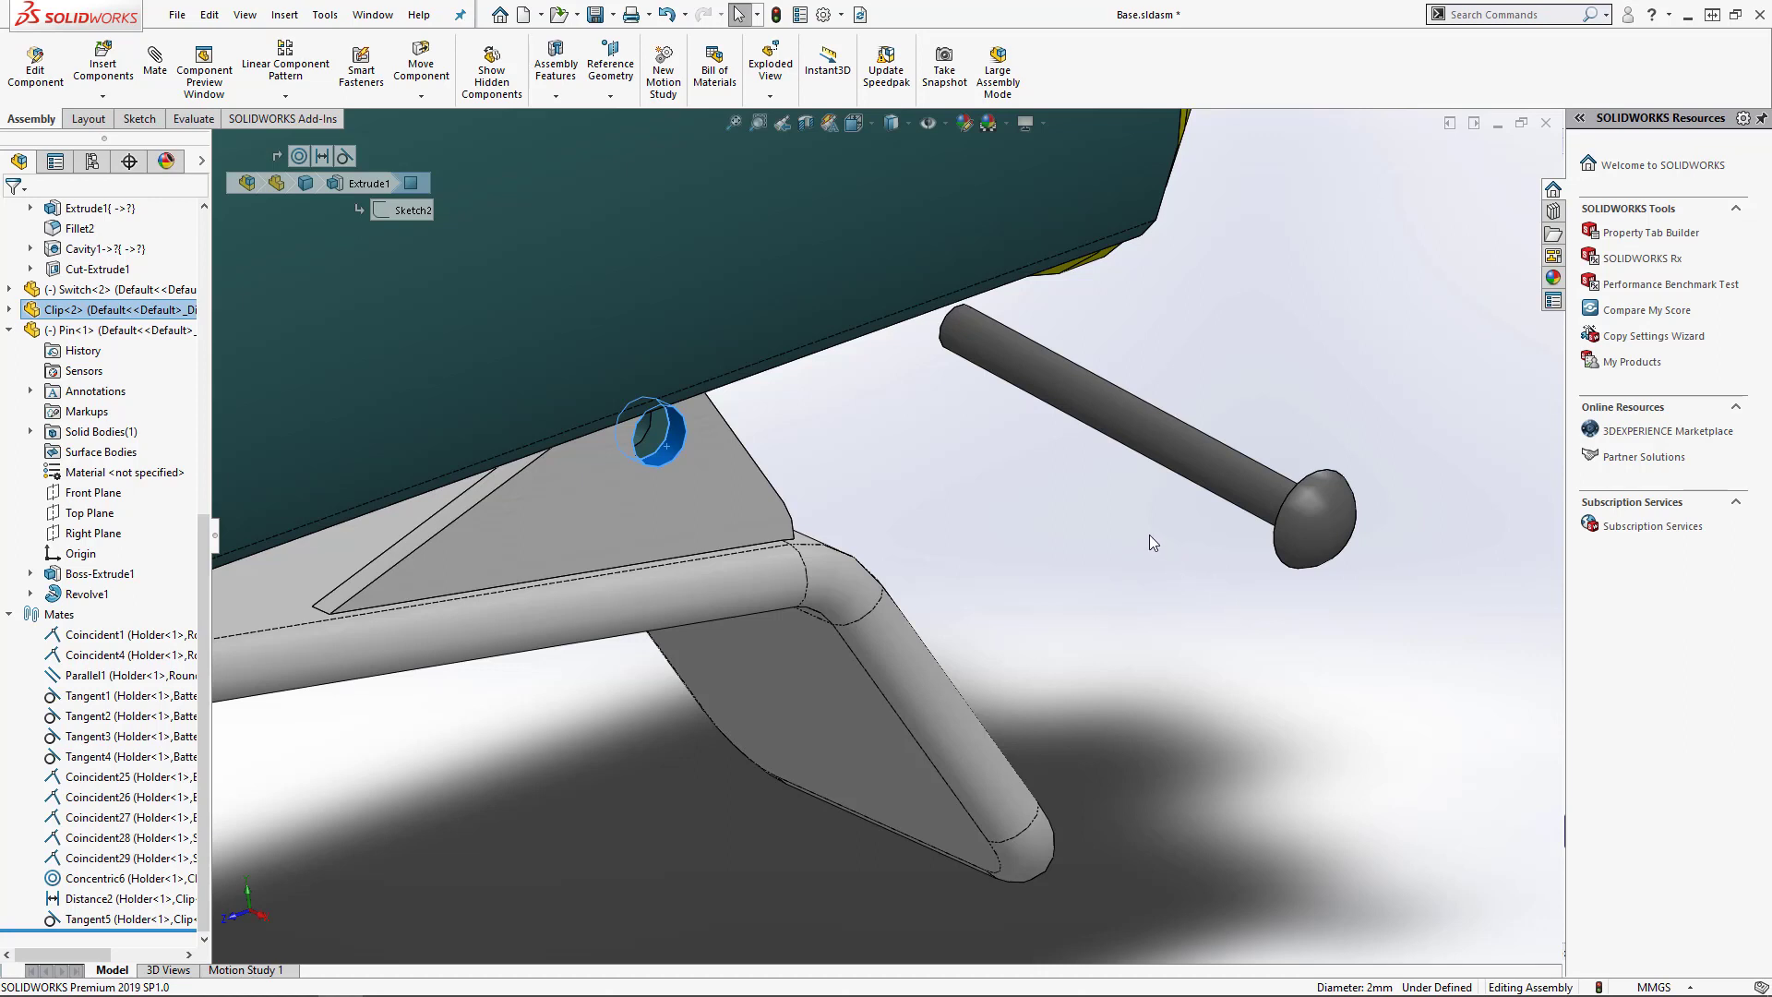
ctrl+click(1118, 417)
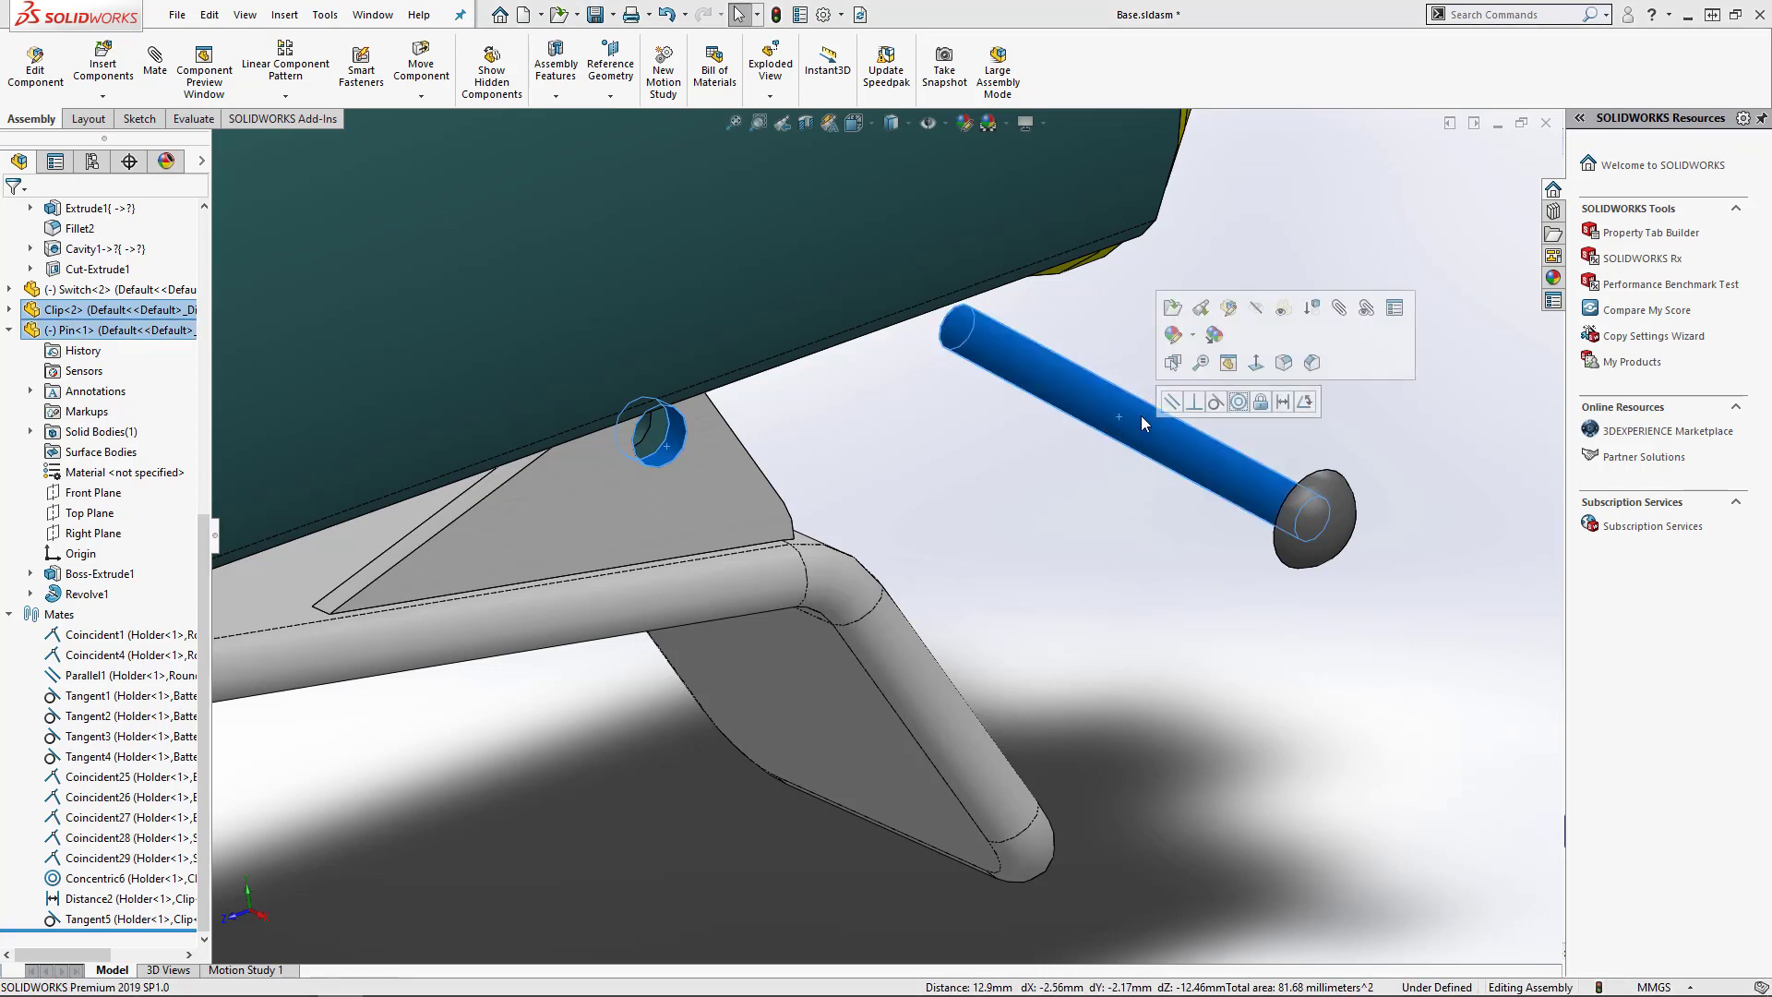
click(1237, 402)
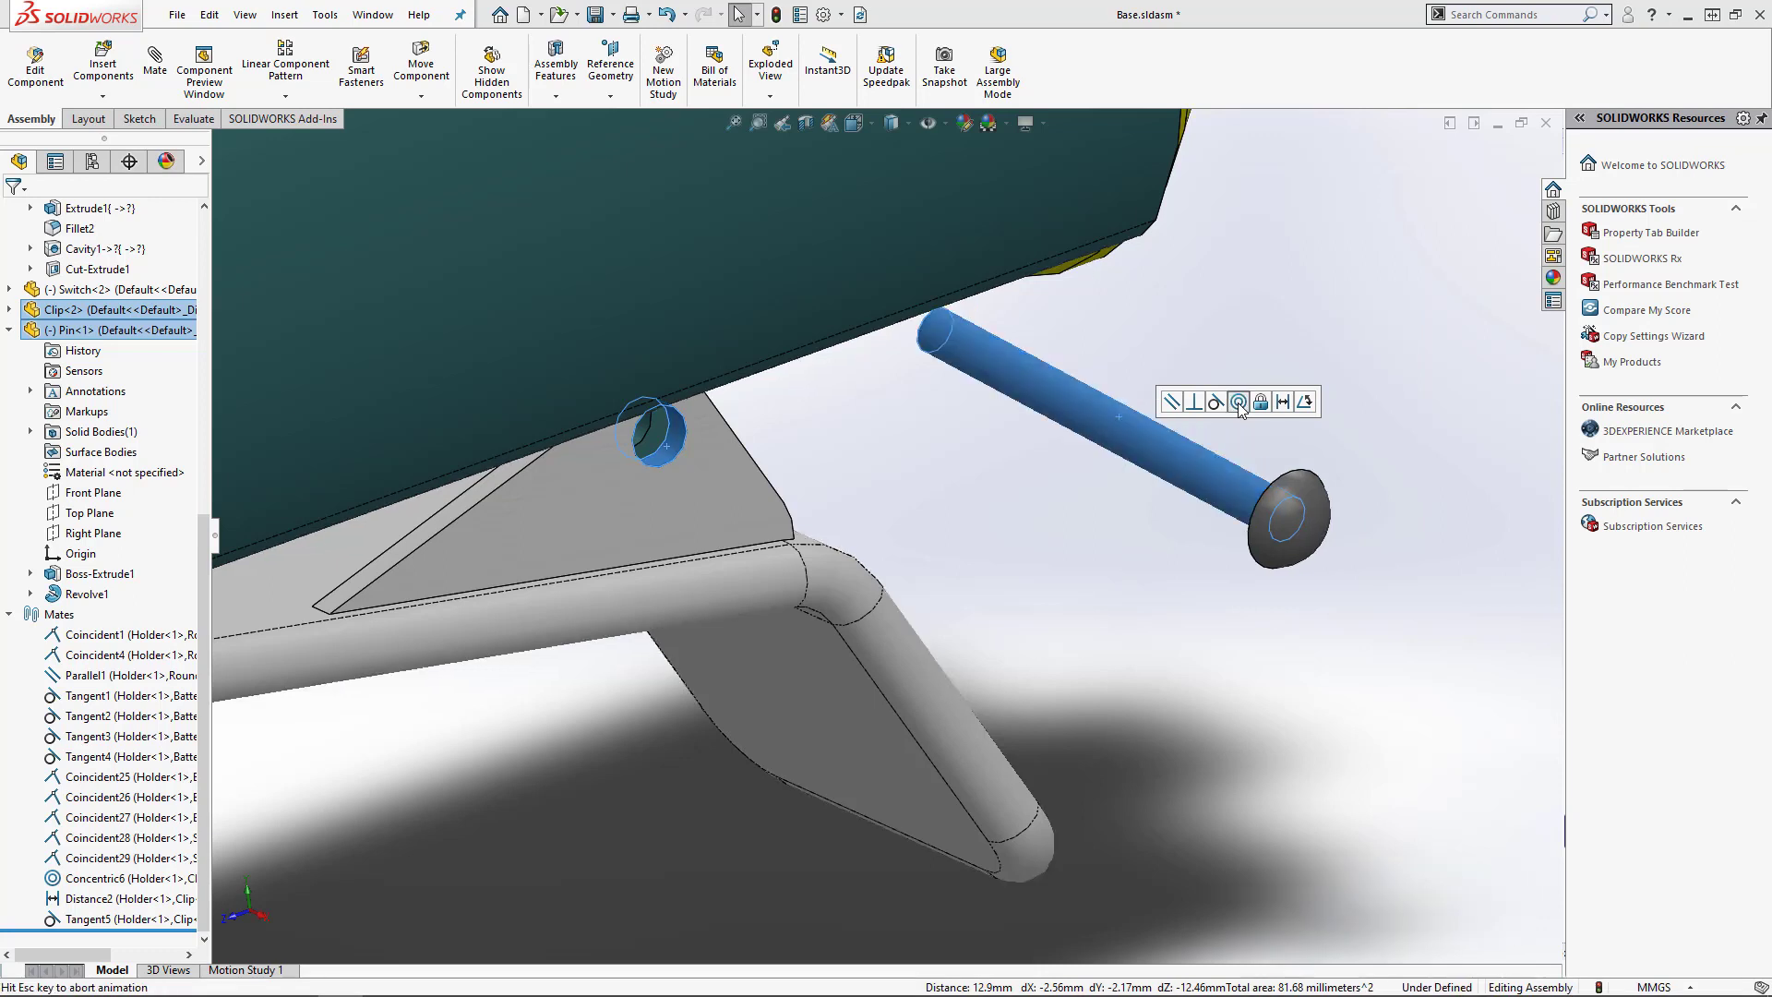
click(1260, 456)
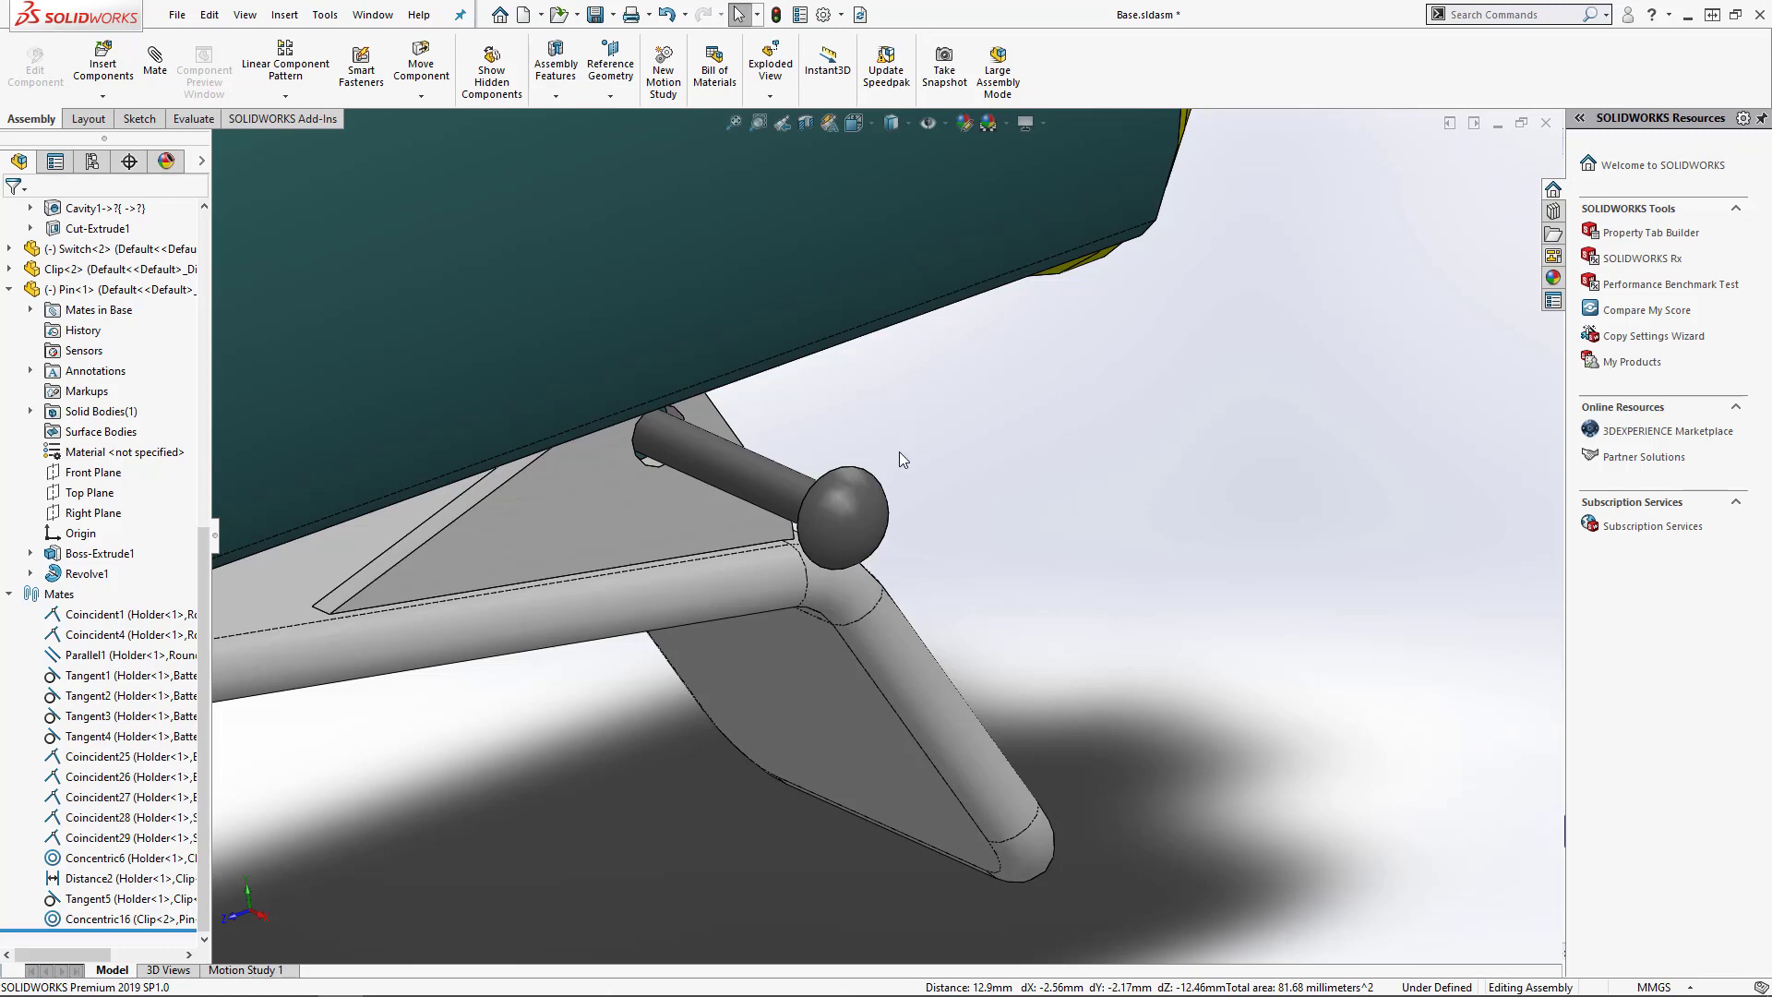
Preselect the flat underside of the pin's head and the clip's outer face and apply a quick coincident mate
middle_drag(899, 451, 993, 470)
scroll(851, 485, down, 5)
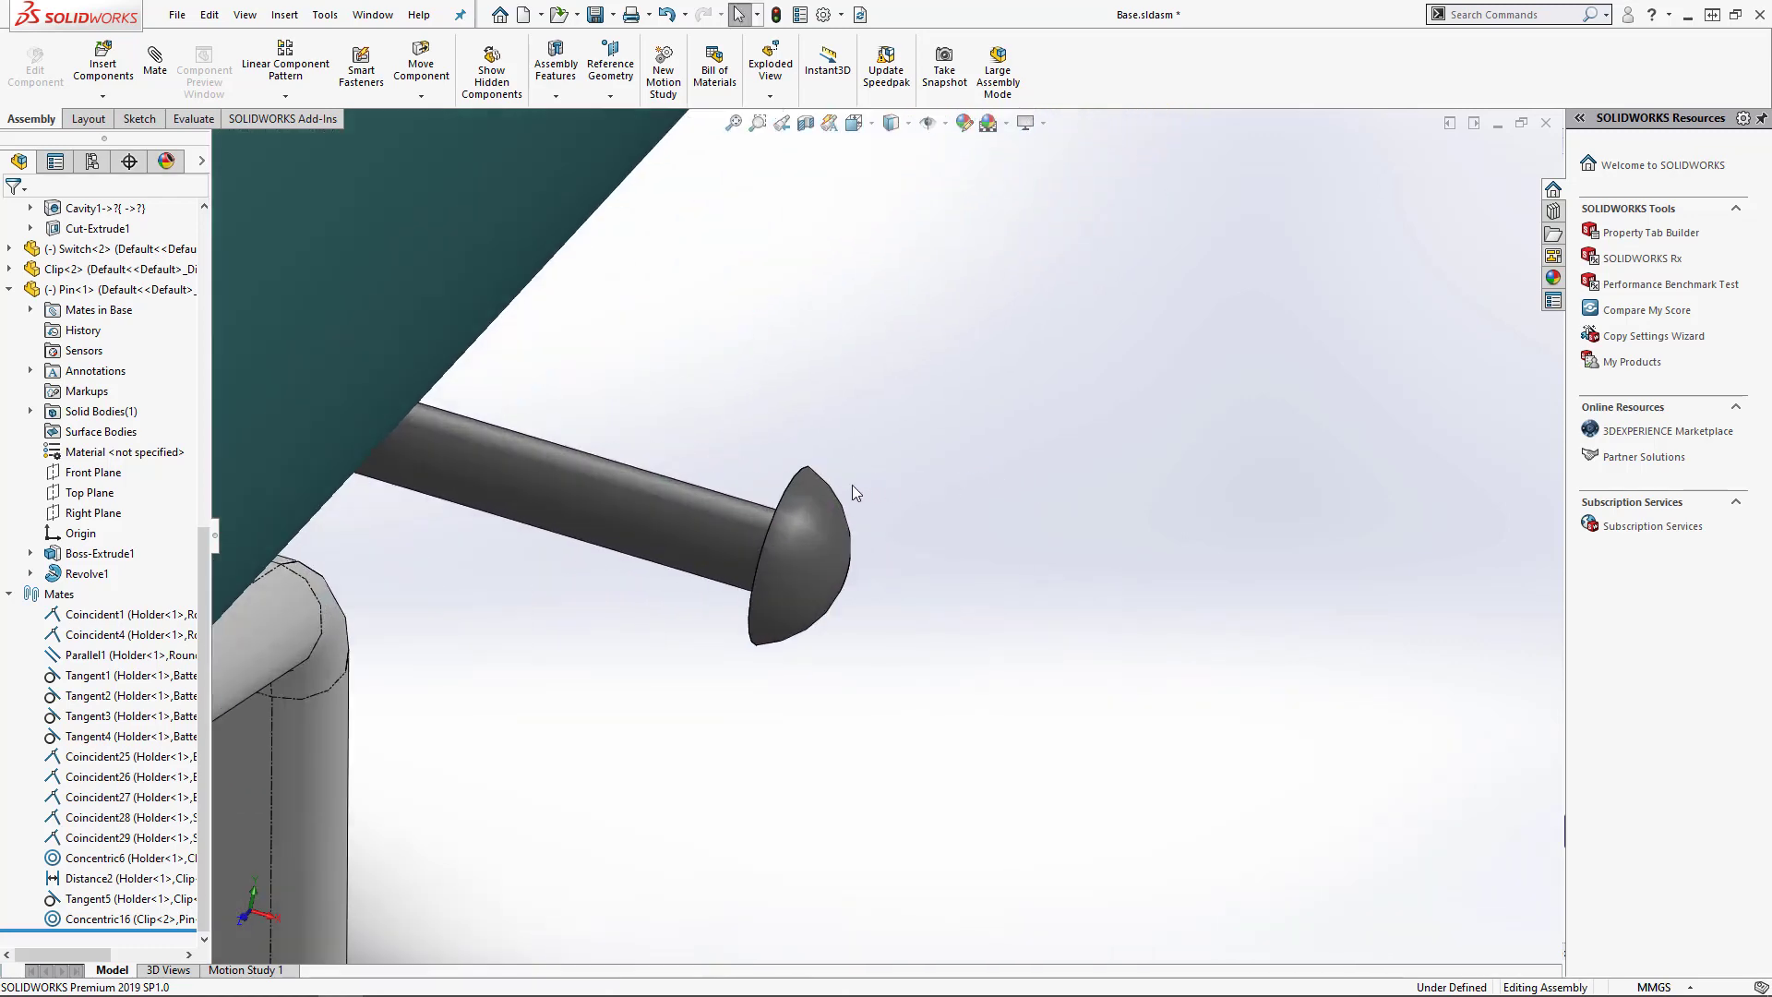
middle_drag(850, 484, 812, 493)
scroll(804, 493, down, 3)
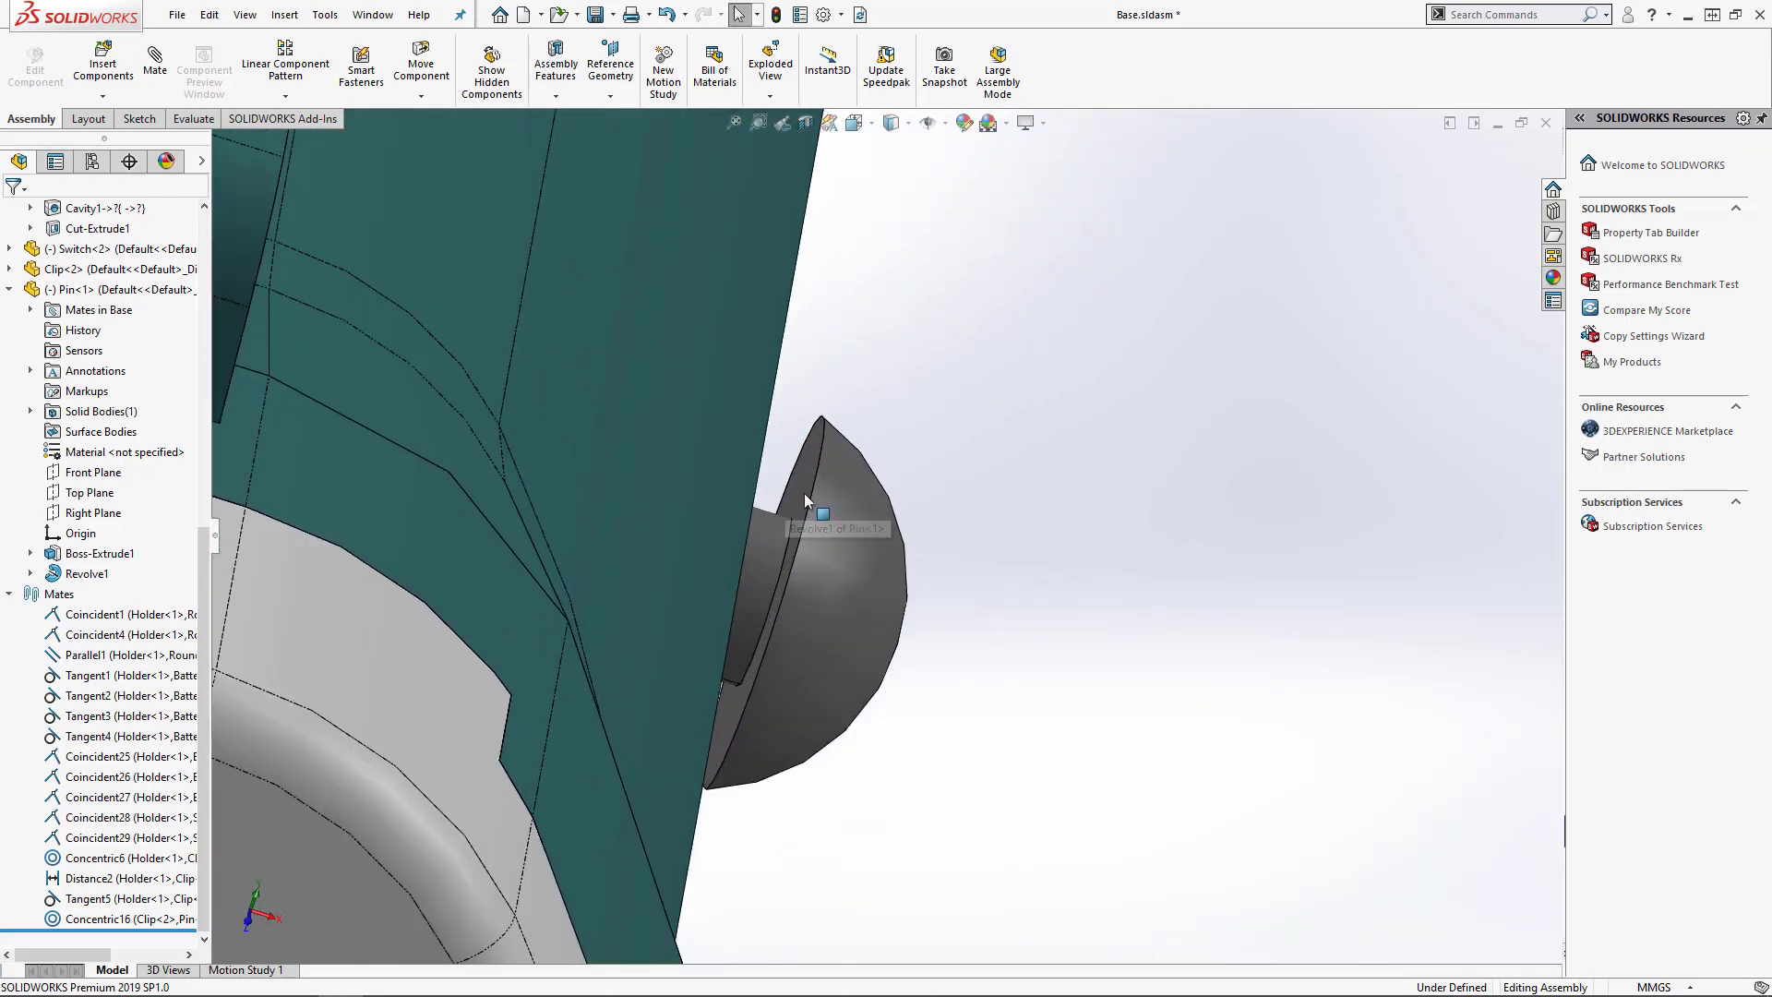
click(805, 491)
scroll(984, 607, up, 3)
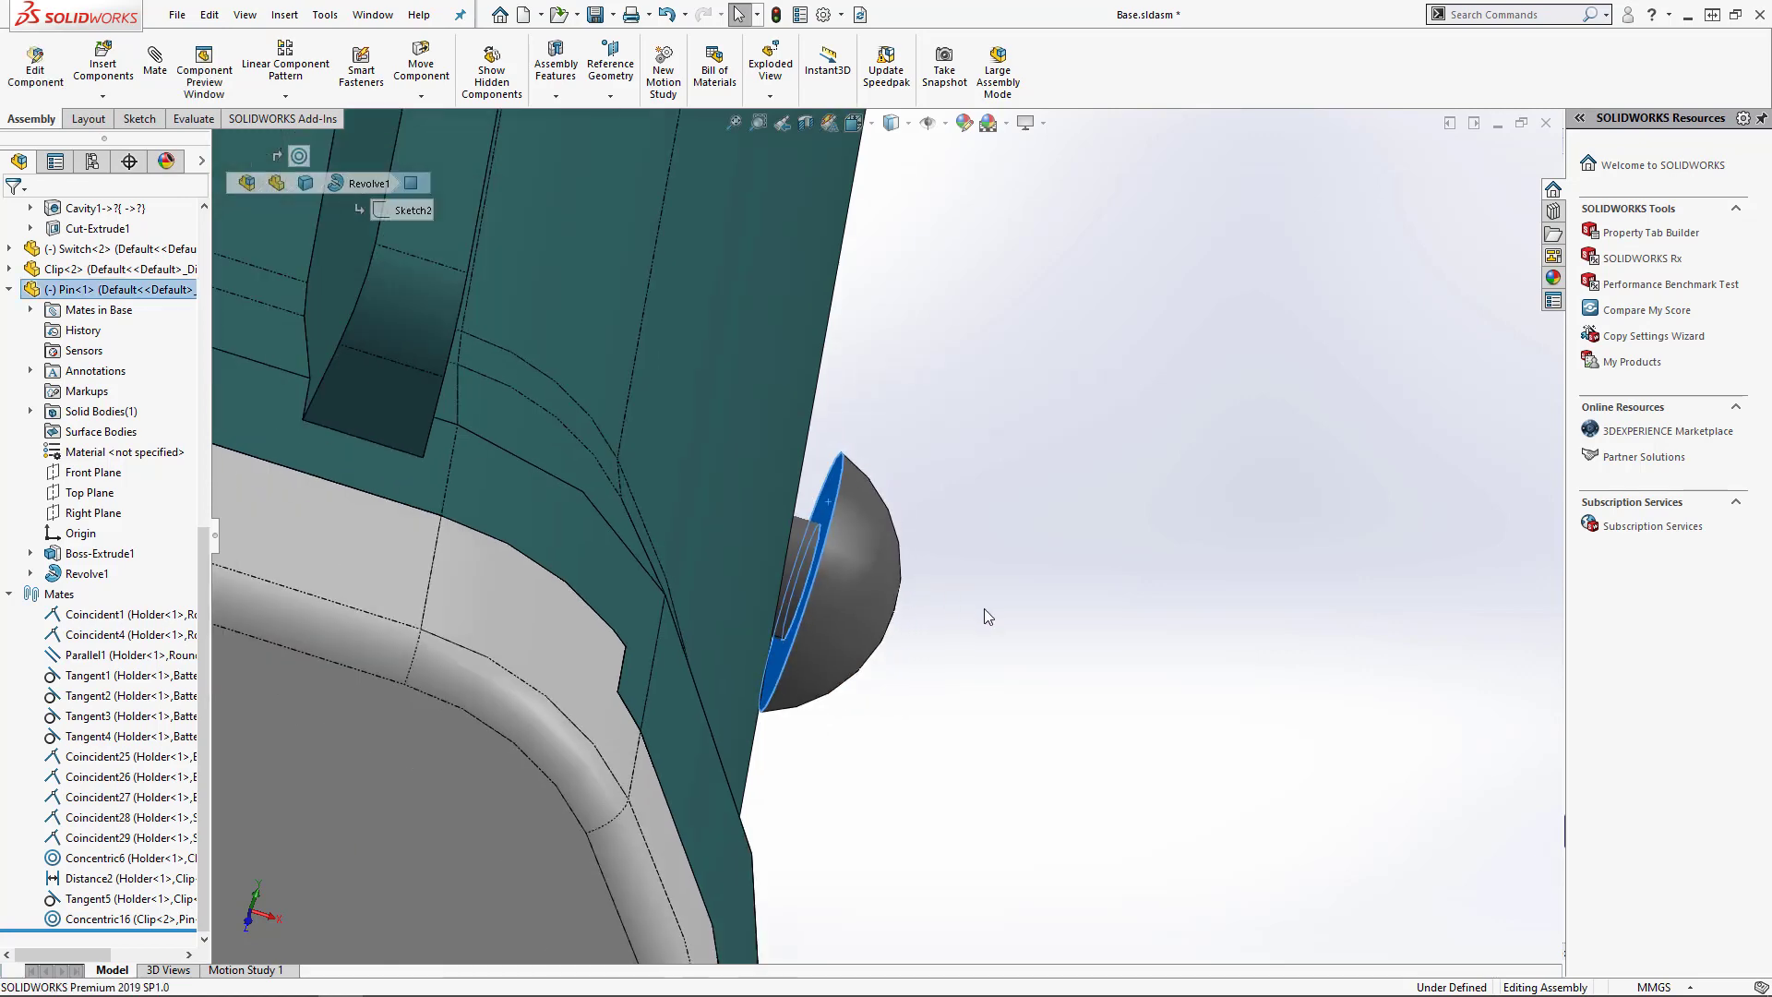
middle_drag(984, 607, 812, 572)
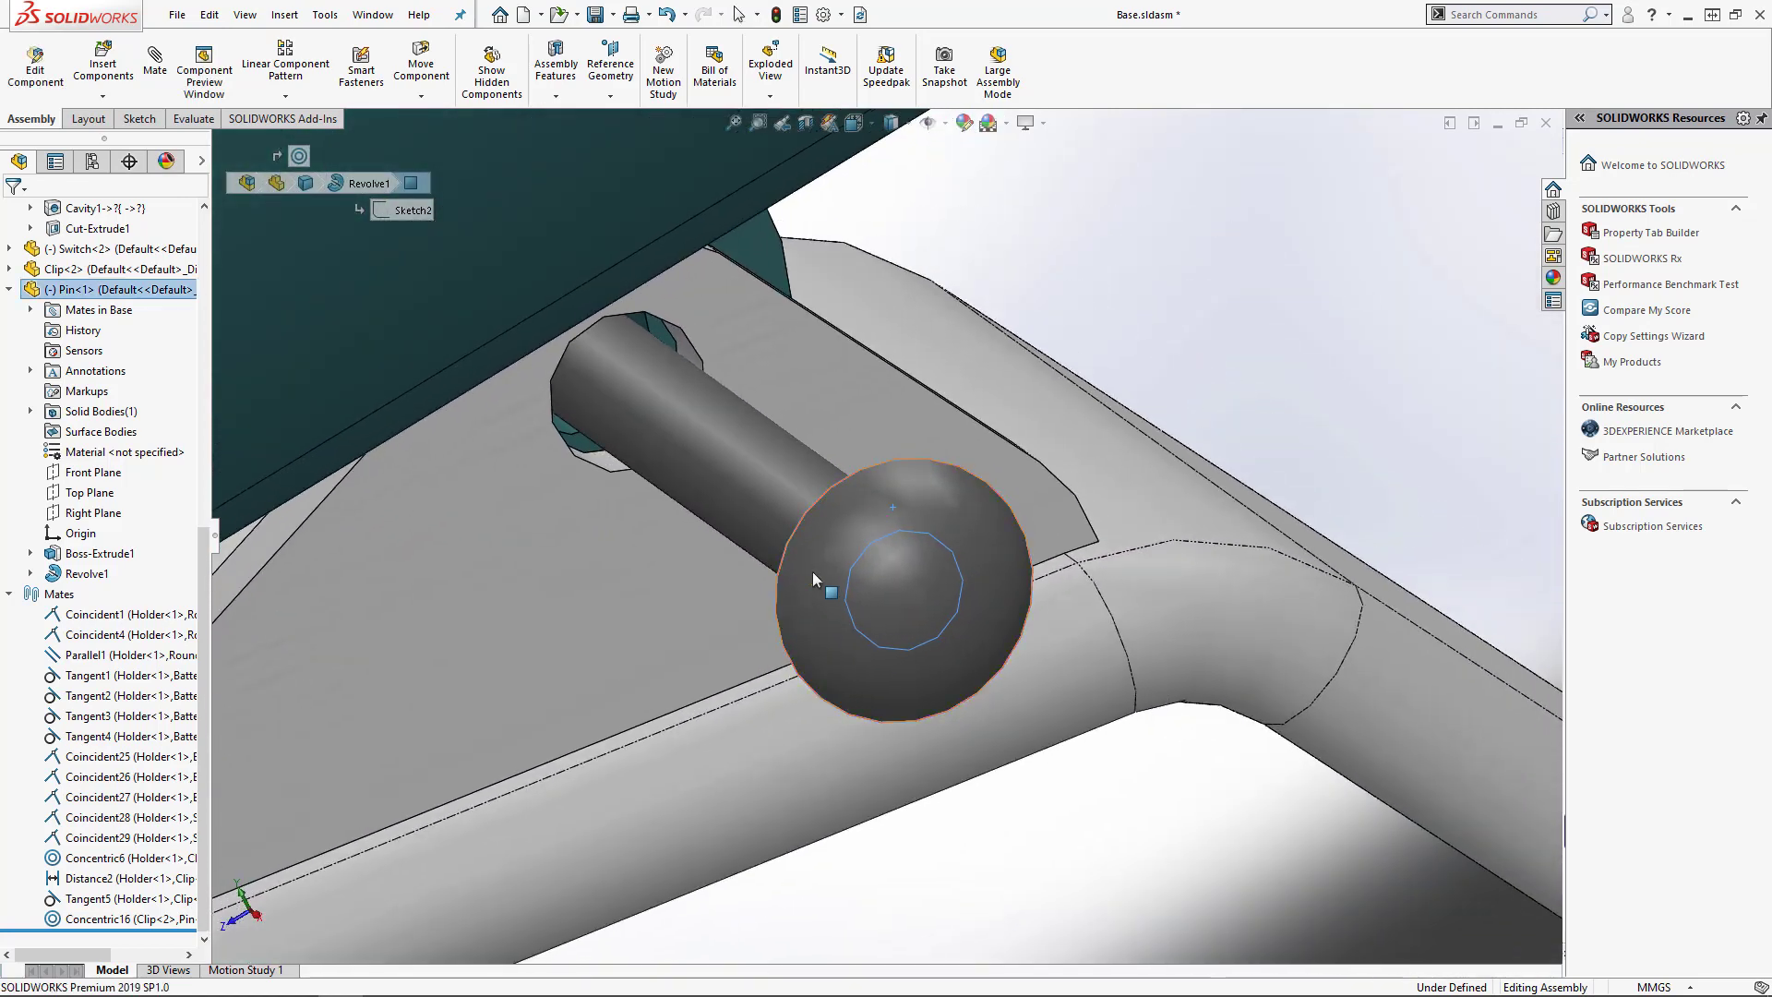
ctrl+click(829, 411)
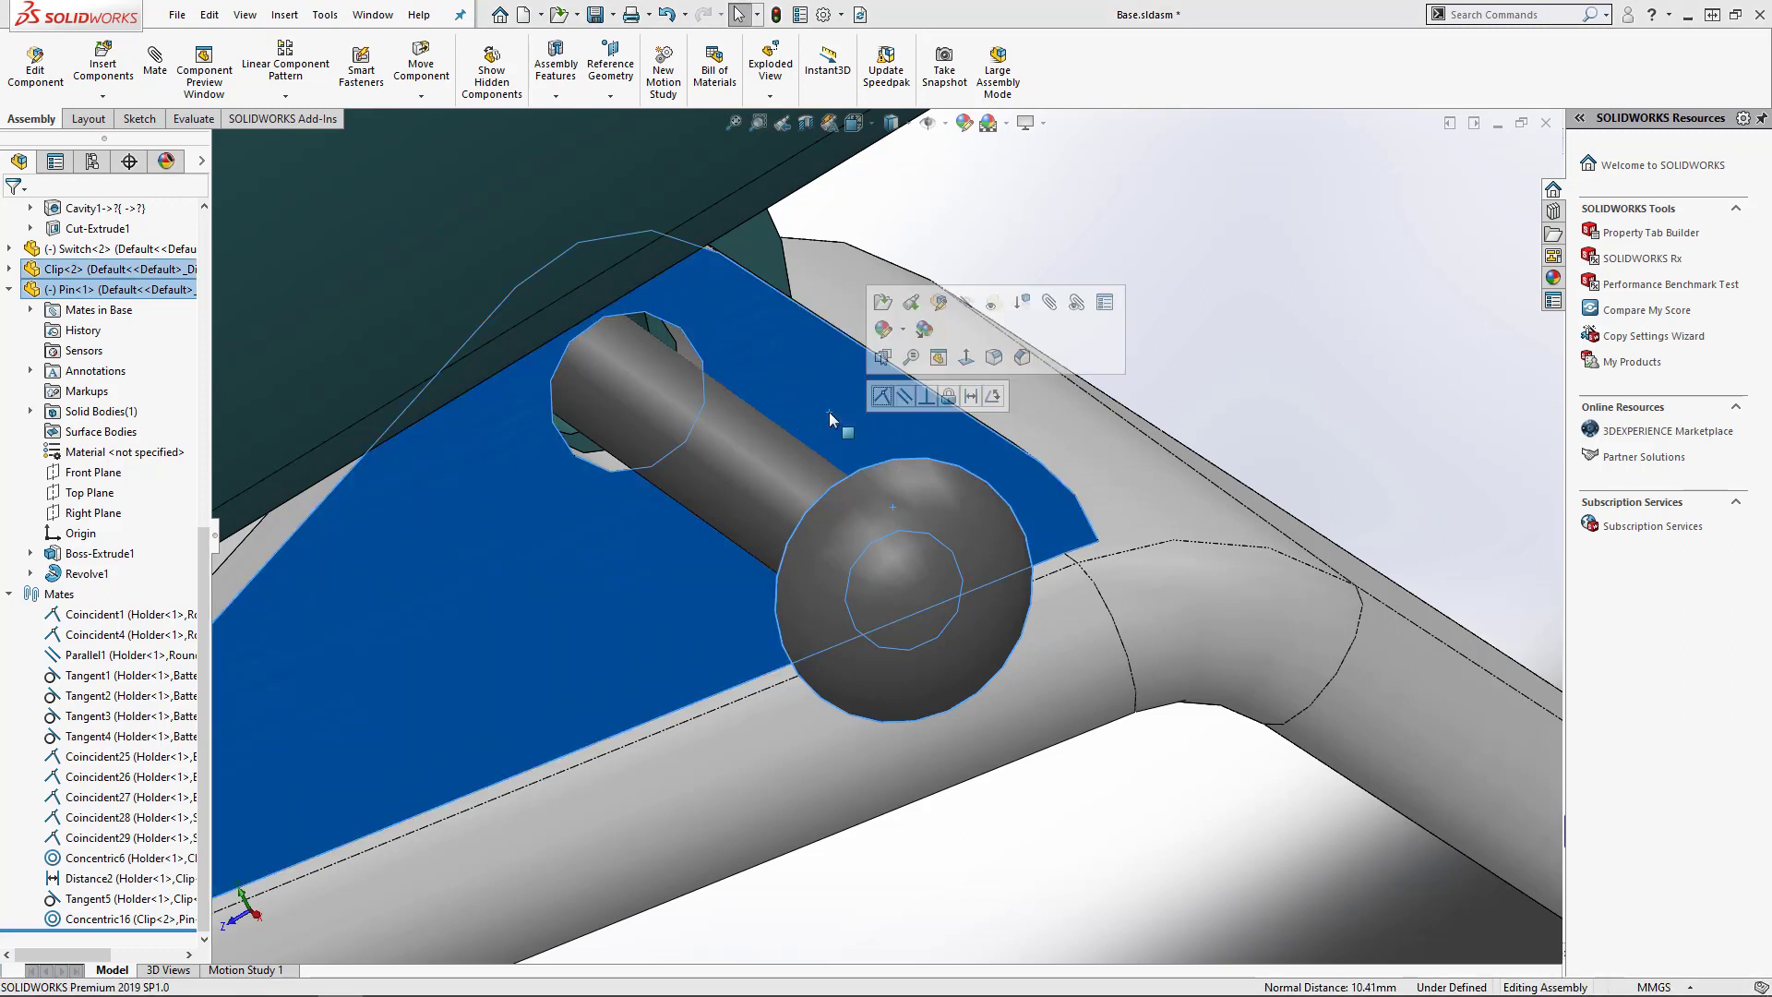
click(882, 399)
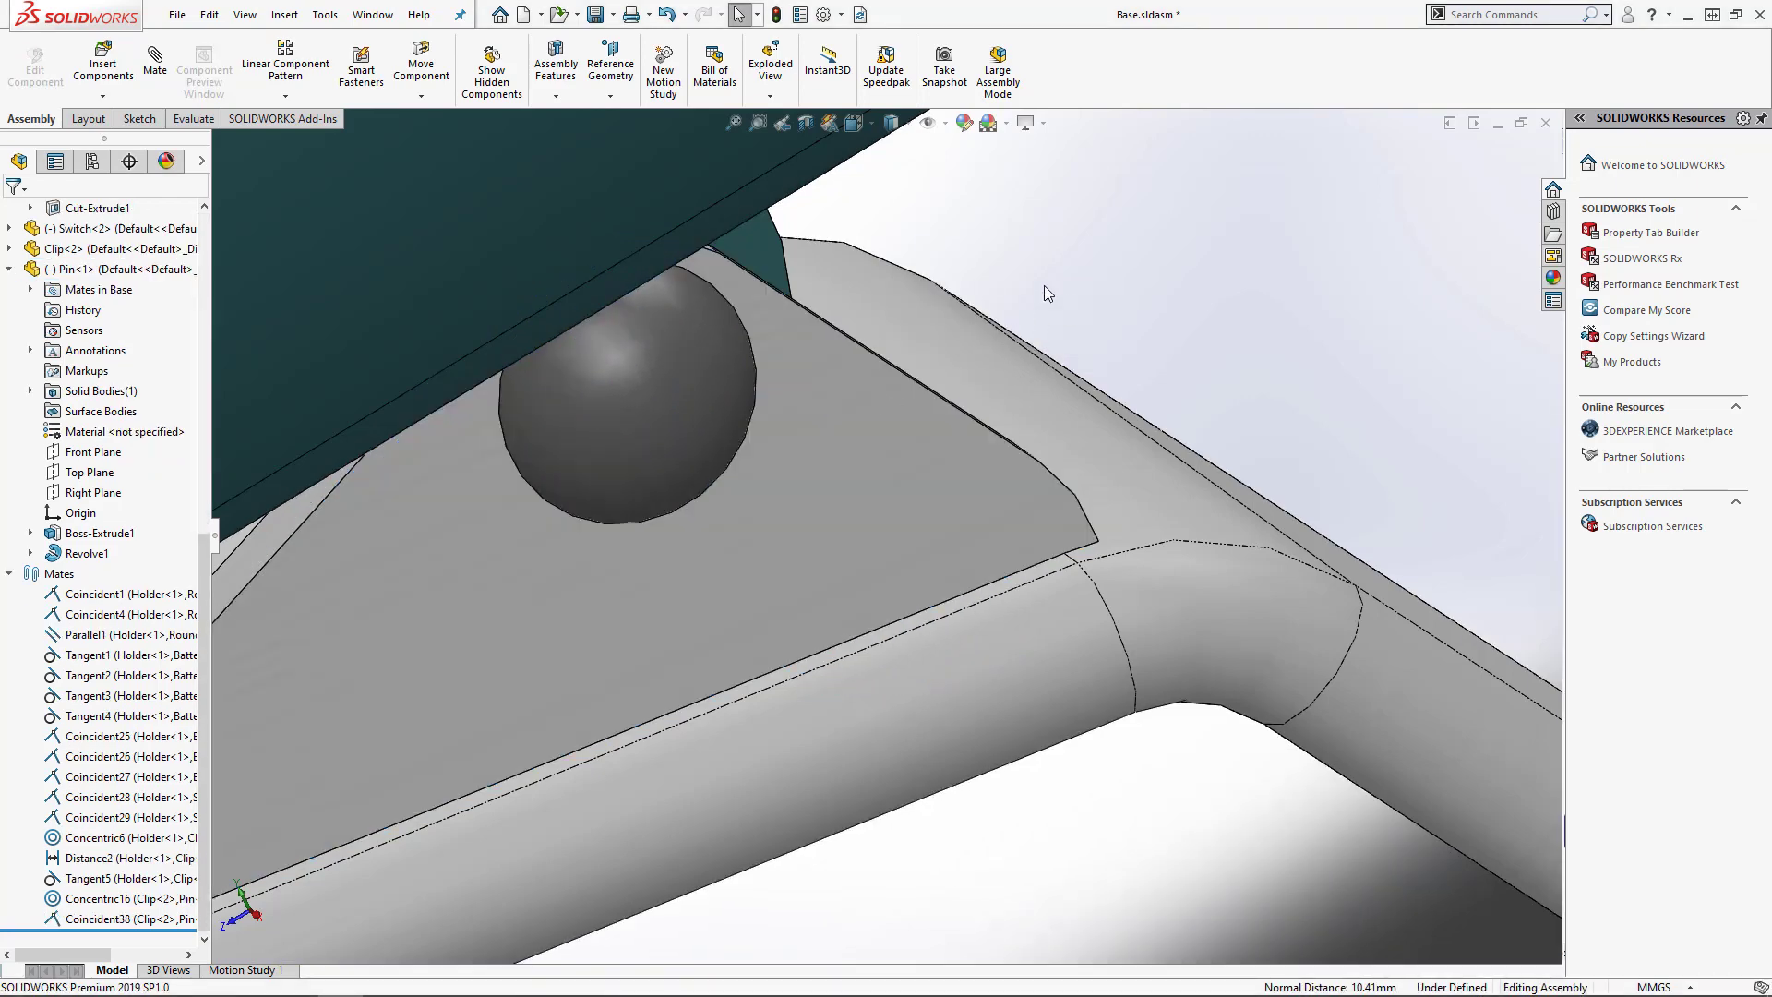
Delete the pin's Concentric16 and Coincident38 mates together
double_click(127, 292)
click(130, 310)
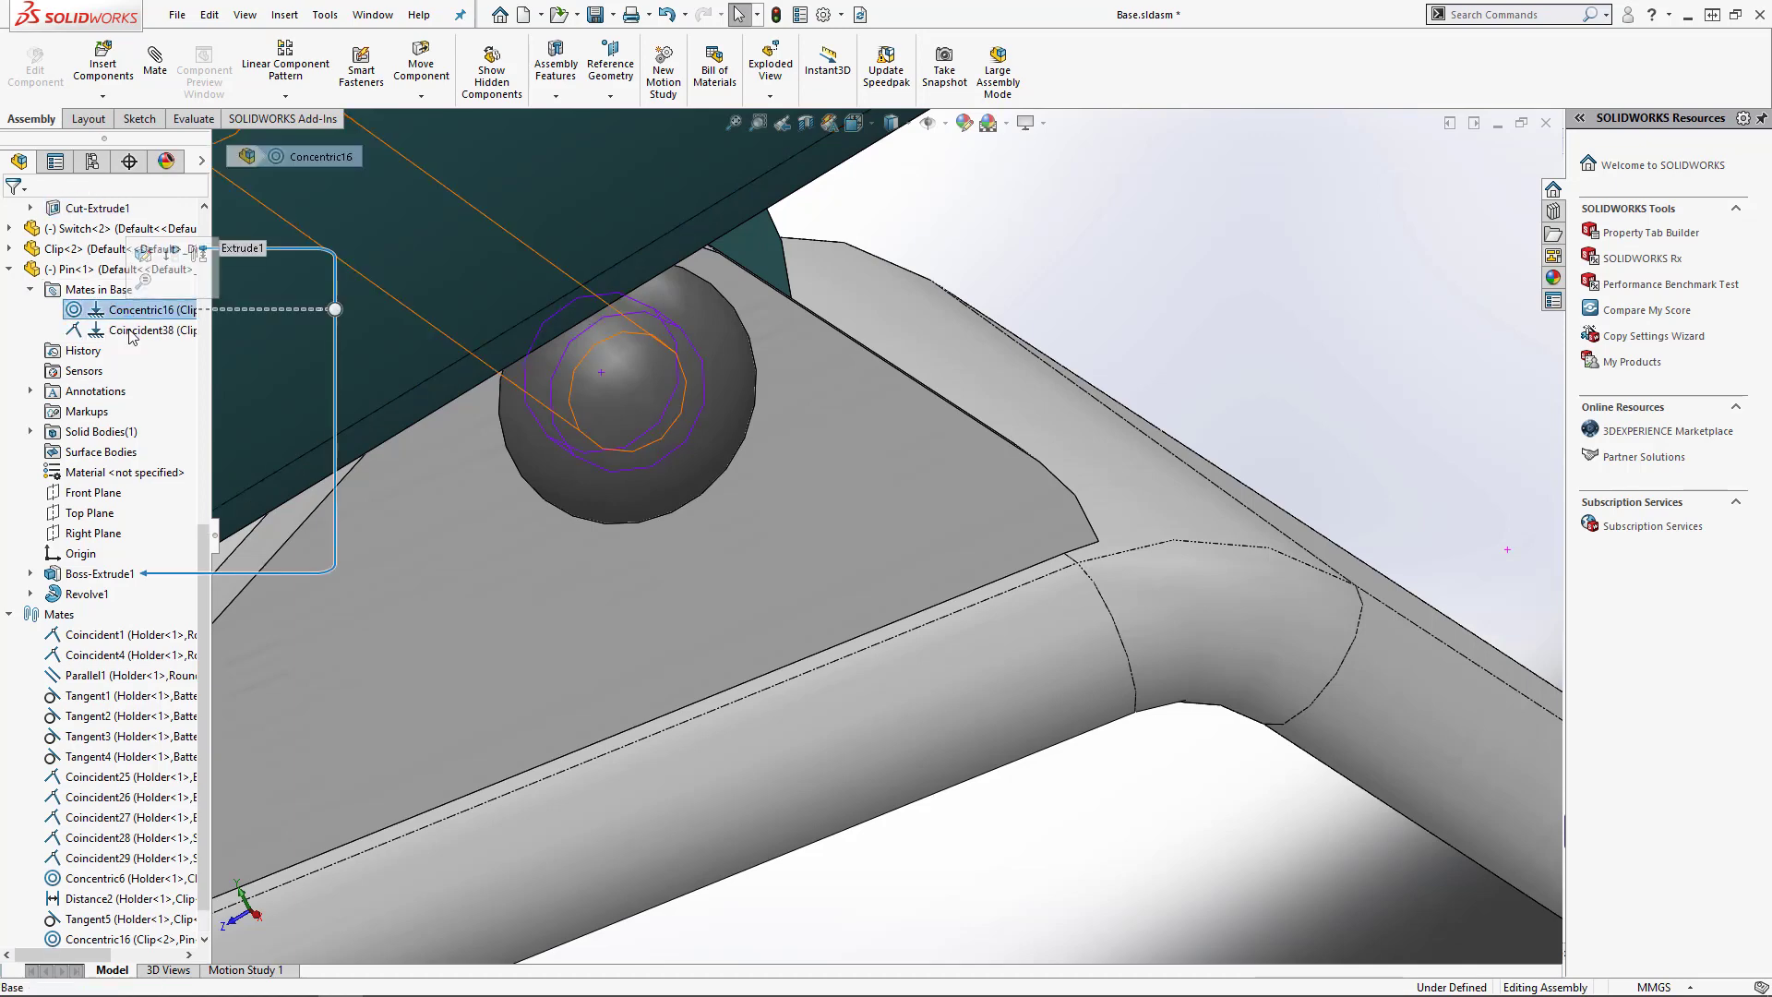
ctrl+click(130, 331)
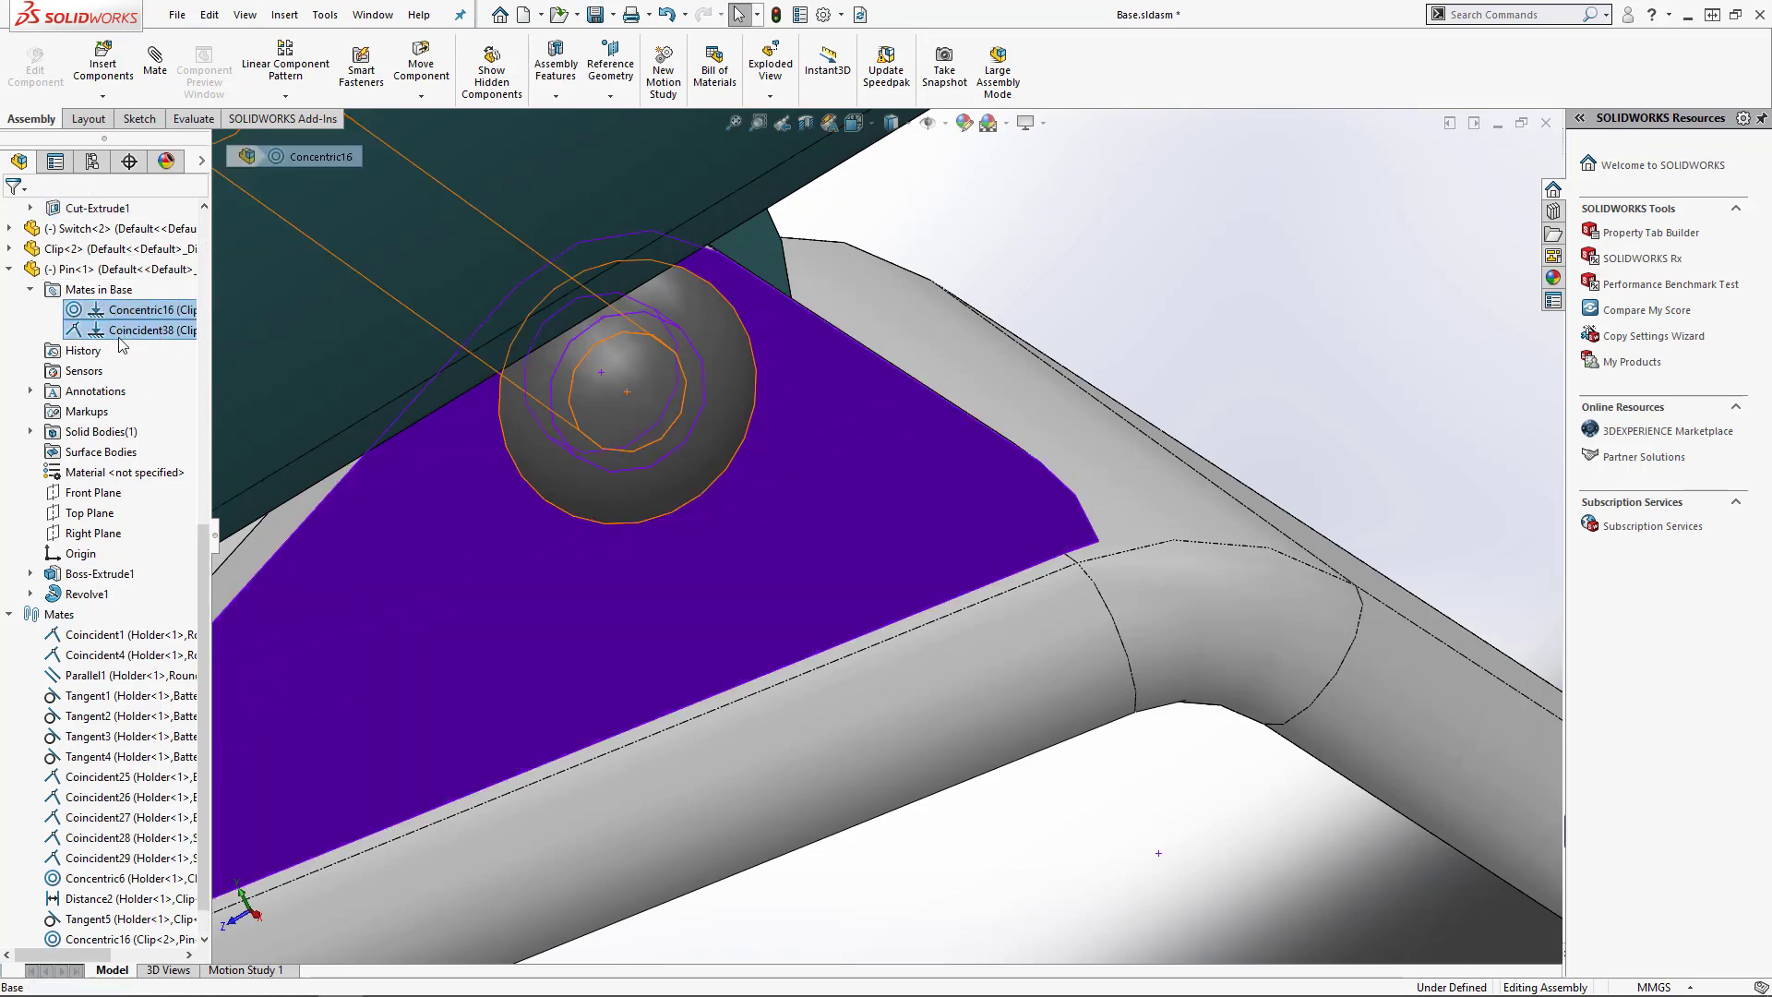
right_click(130, 330)
click(167, 418)
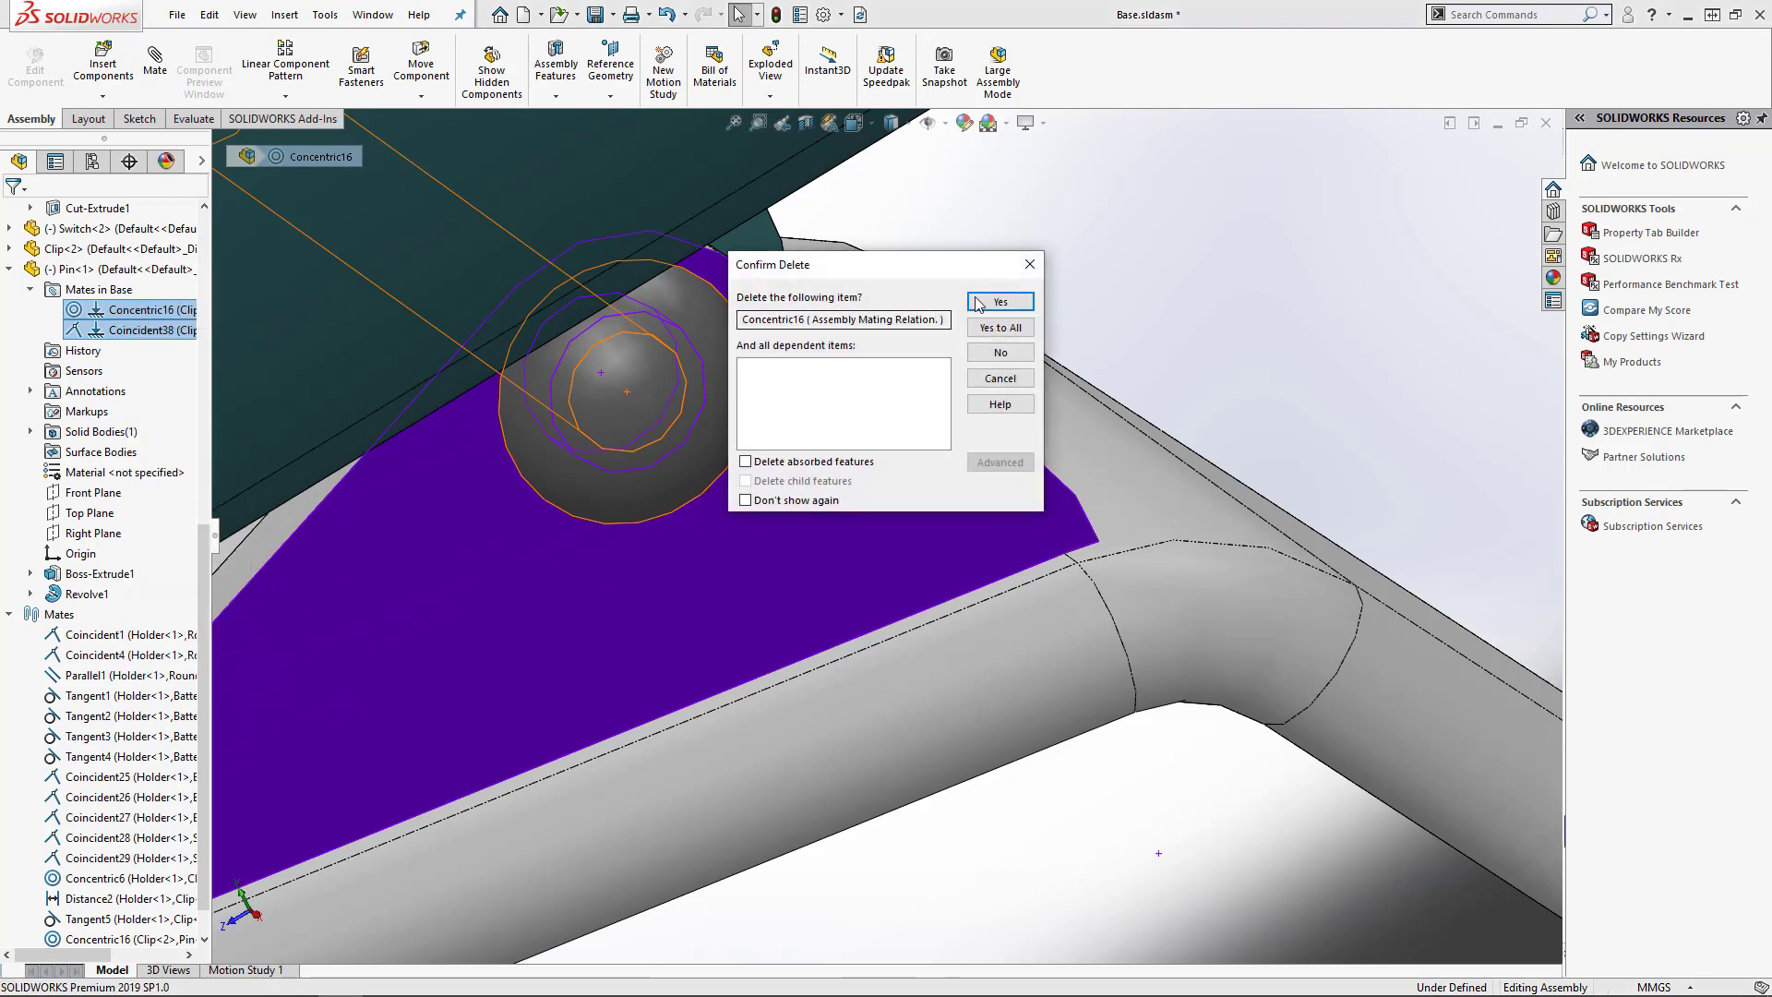
click(995, 324)
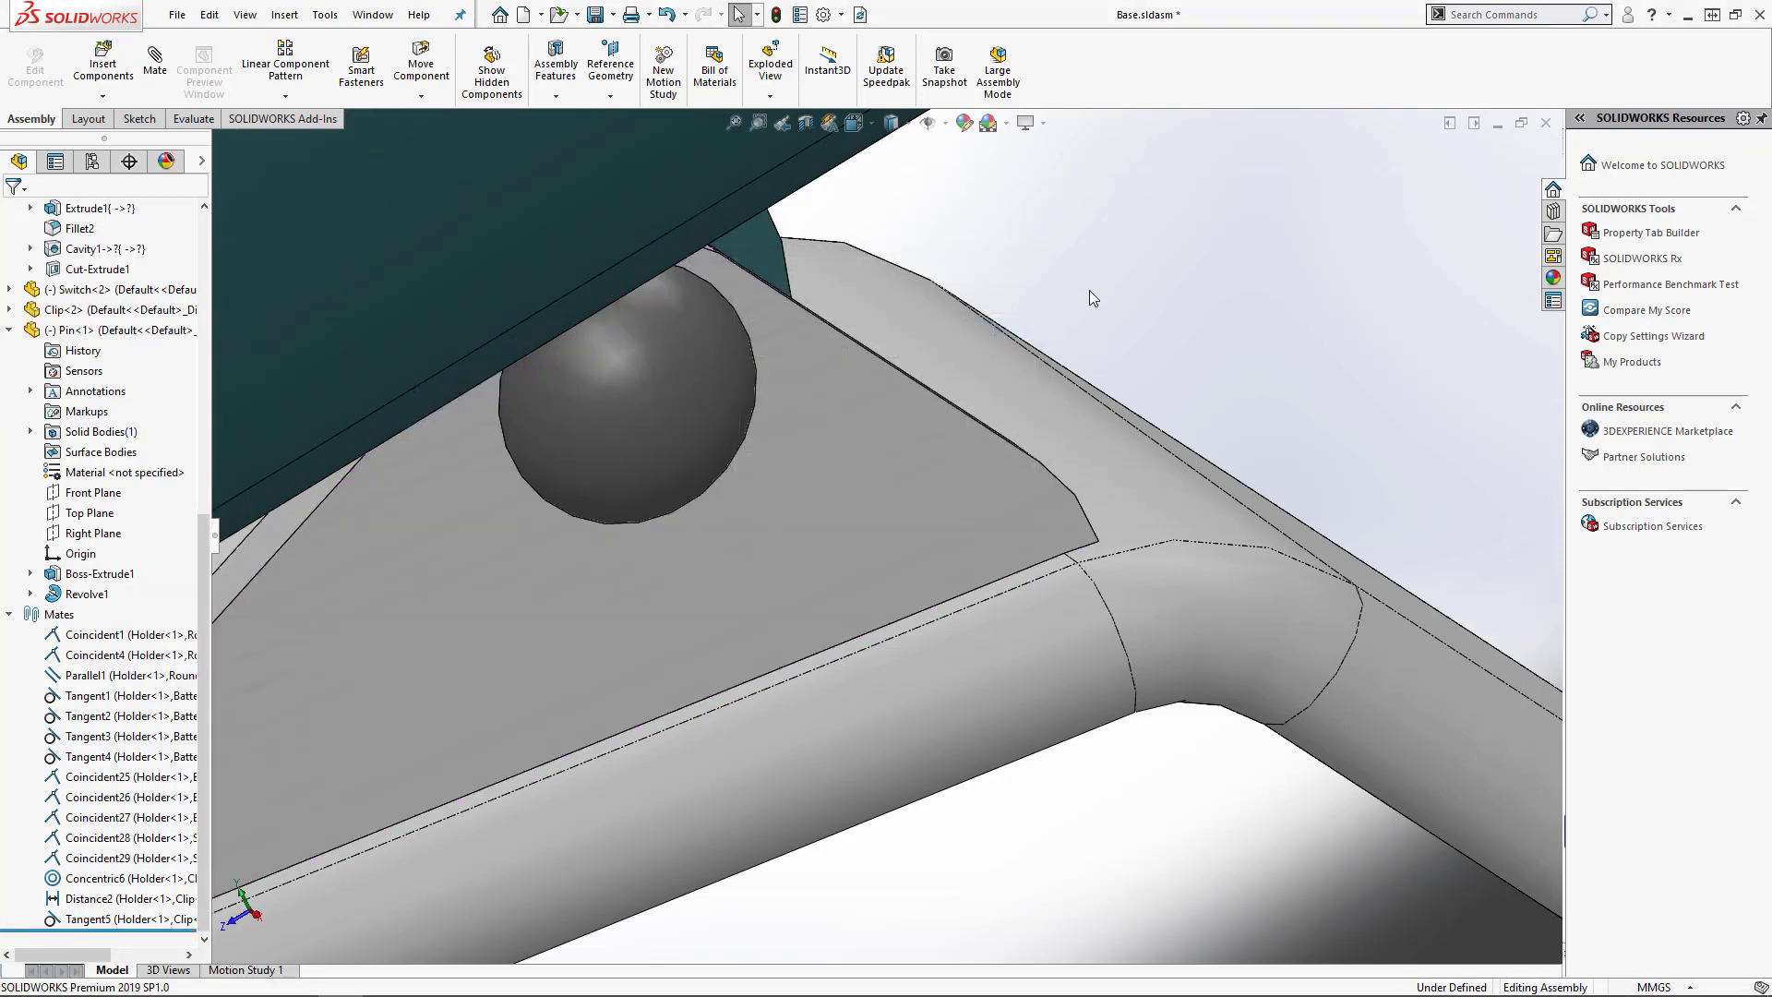
Pull the freed pin out of the clip's hole into the empty space beside the holder
scroll(1089, 297, up, 2)
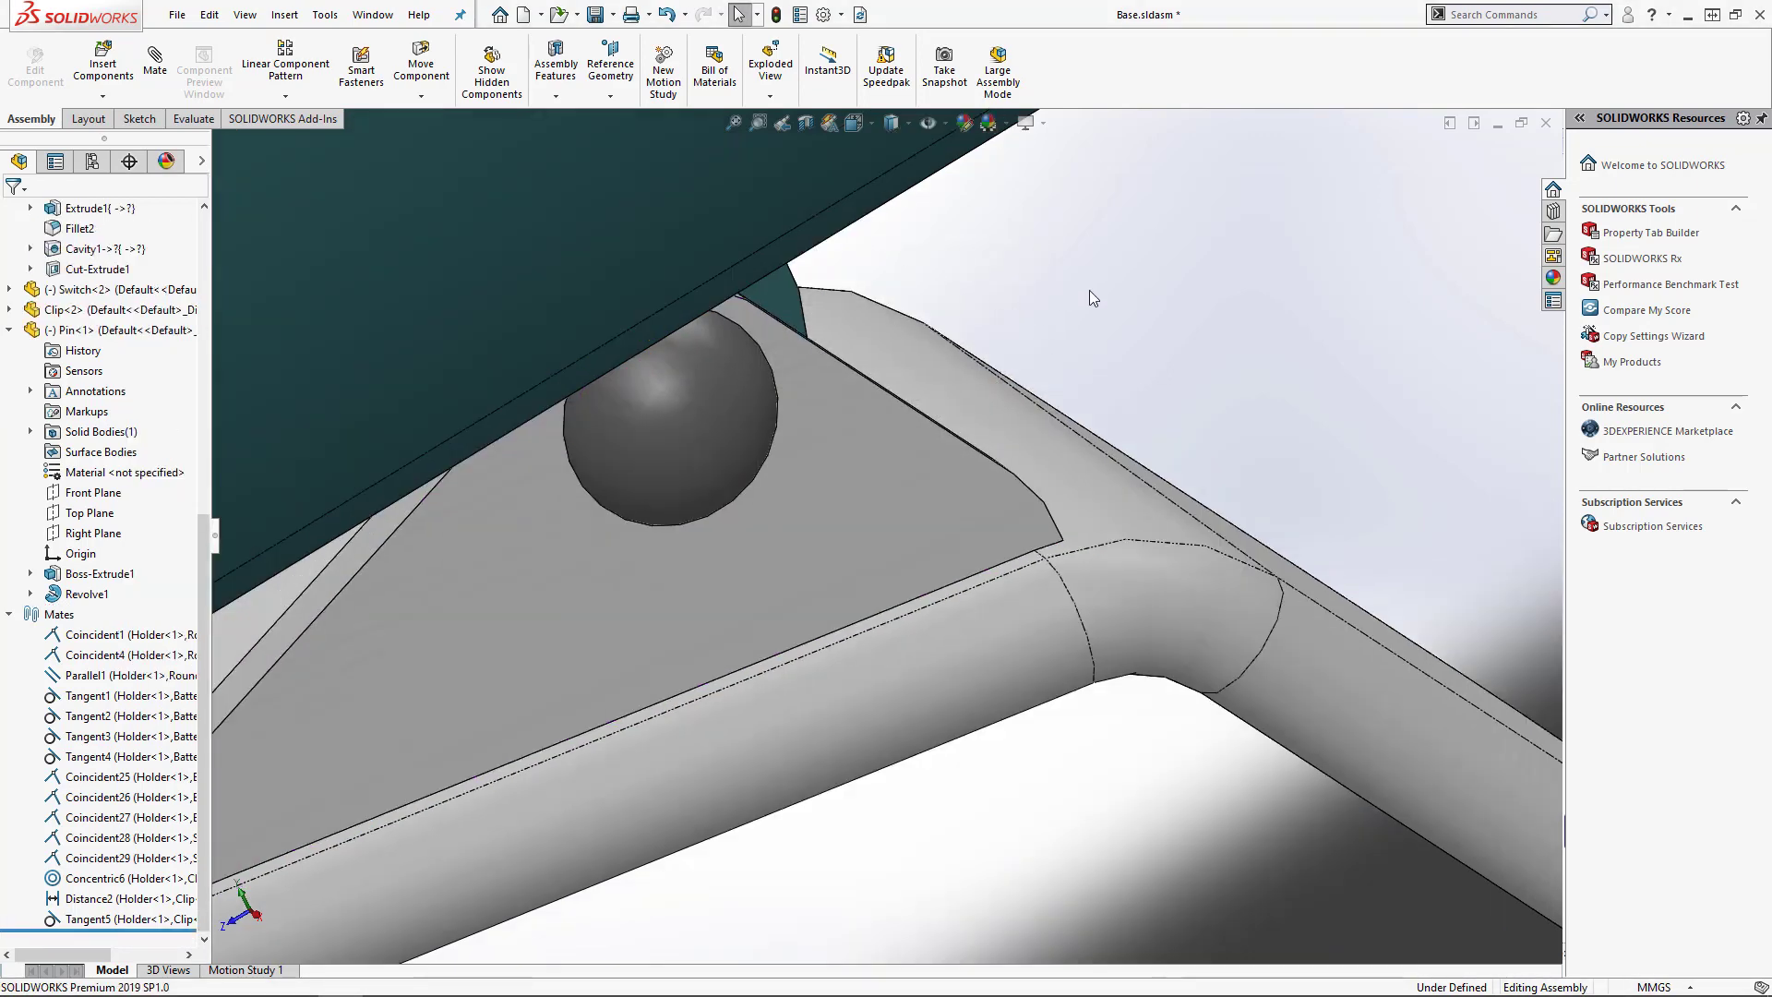
scroll(1091, 305, up, 3)
scroll(1092, 326, up, 2)
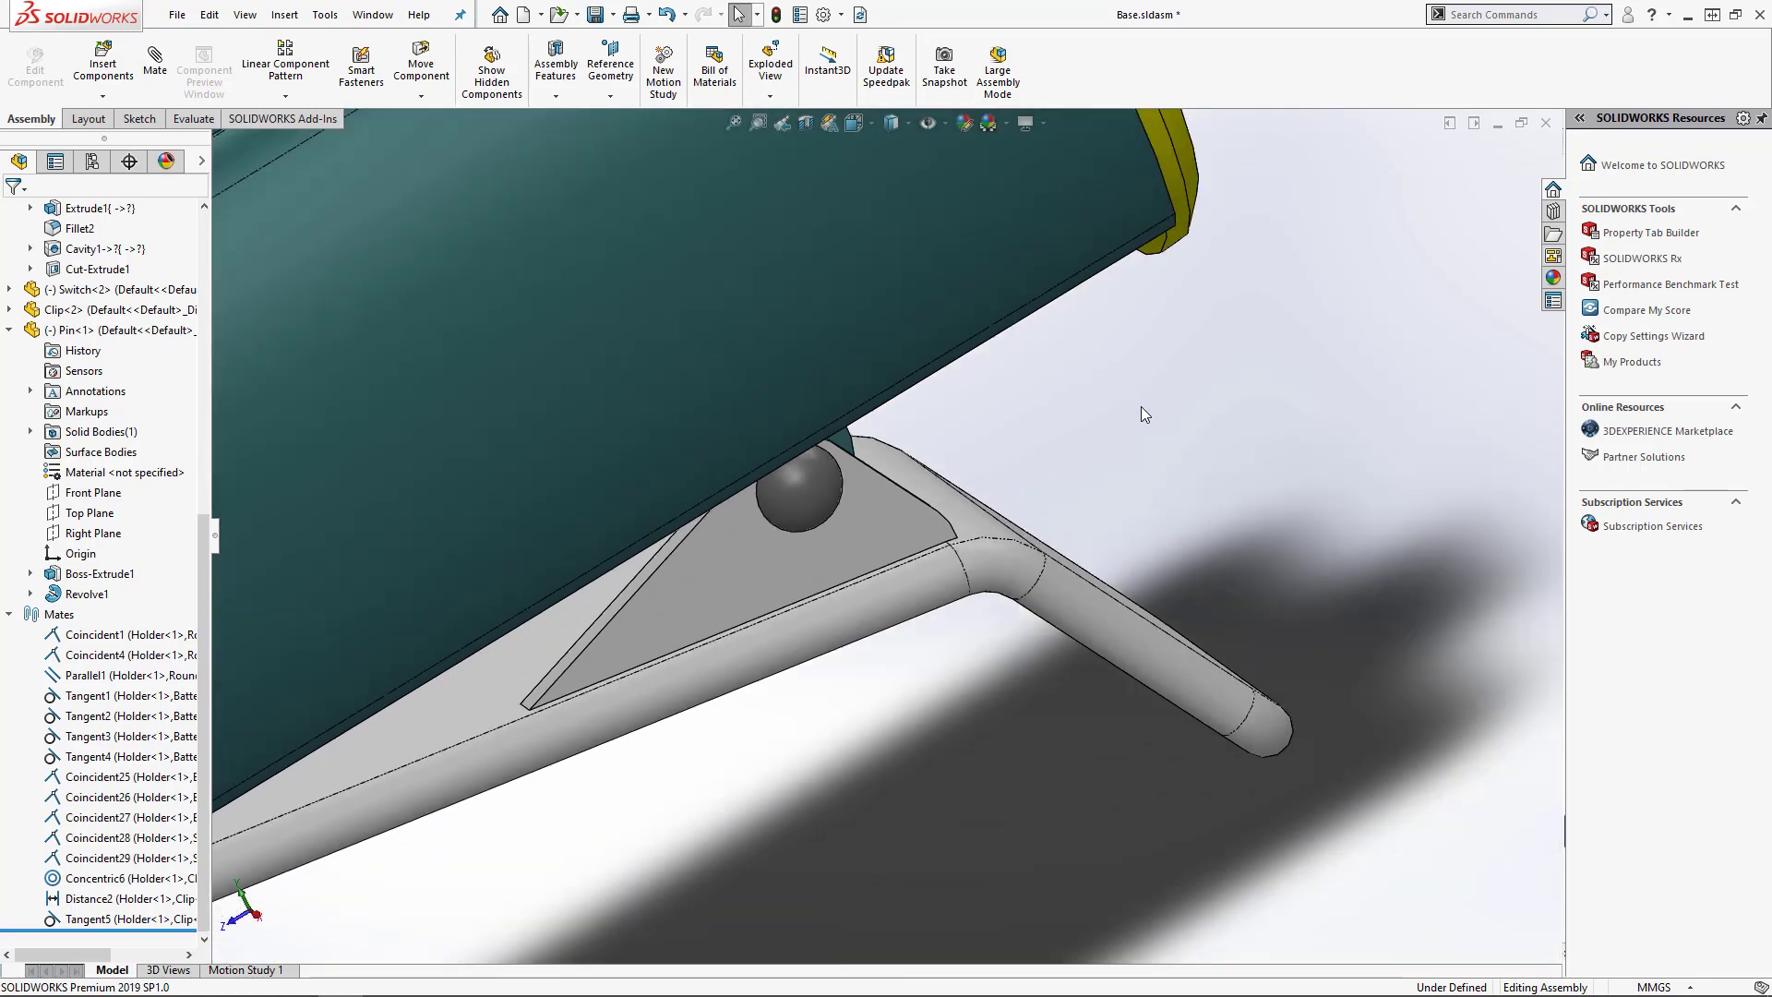
middle_drag(1140, 406, 1052, 404)
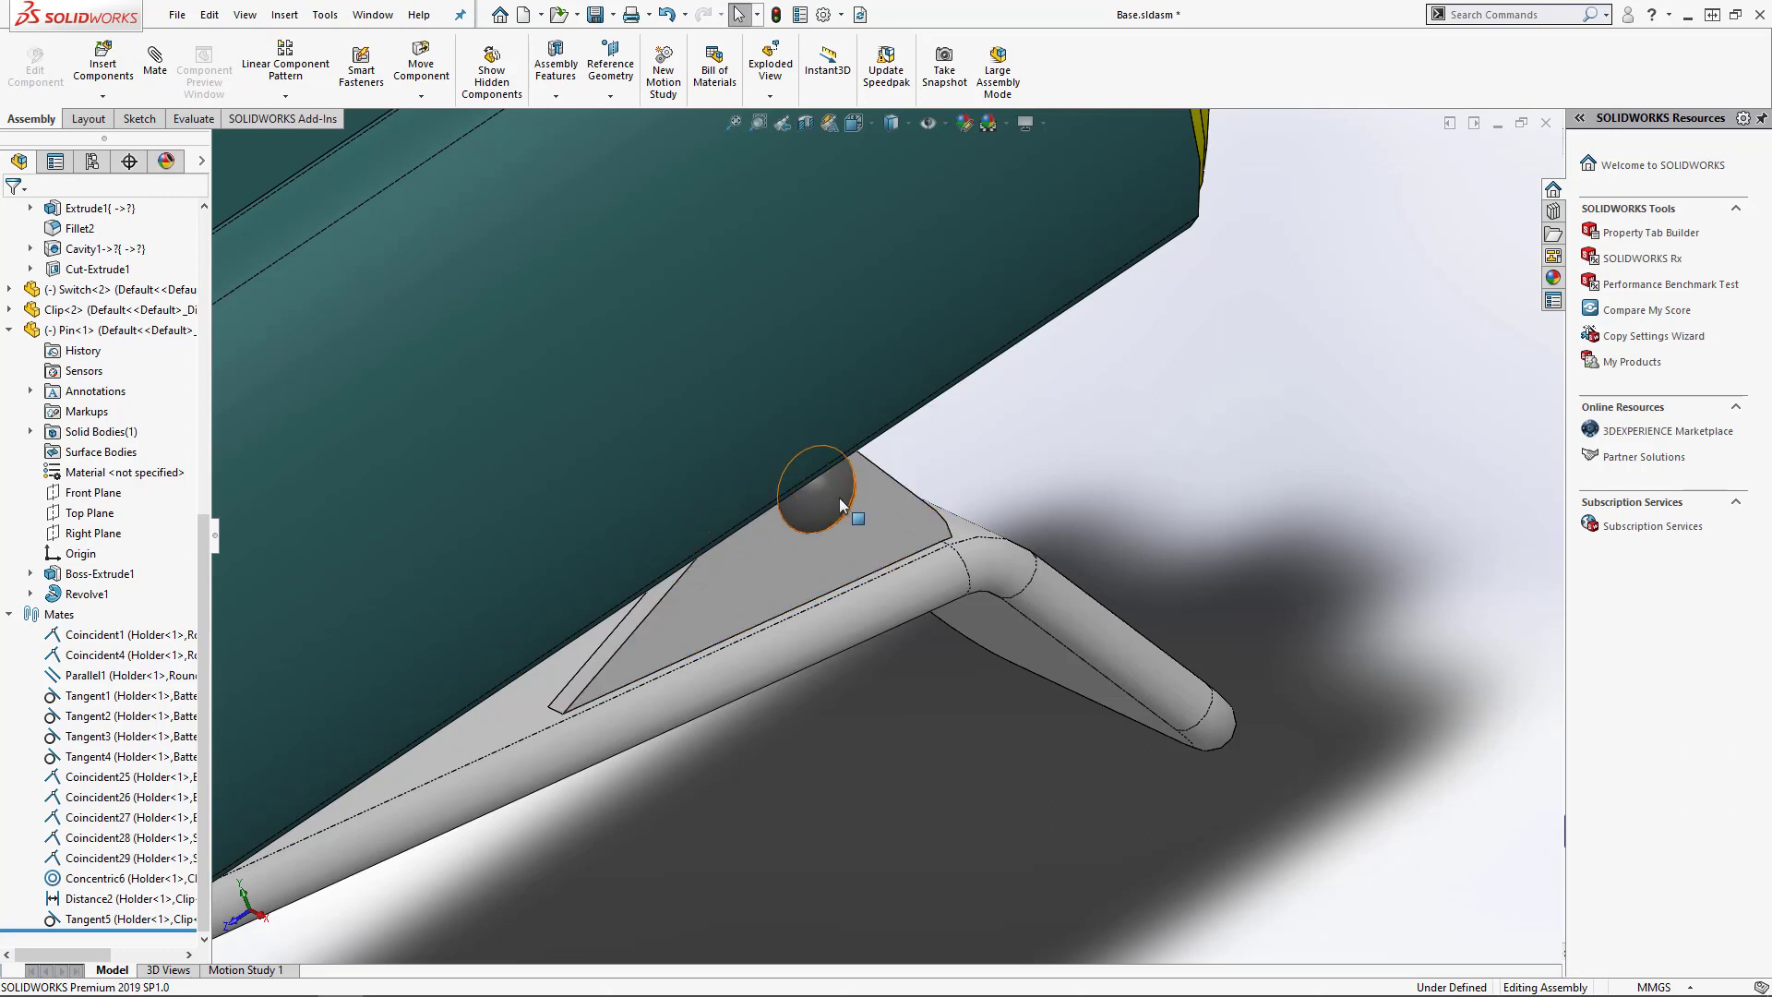
drag(839, 496, 1149, 499)
key(Escape)
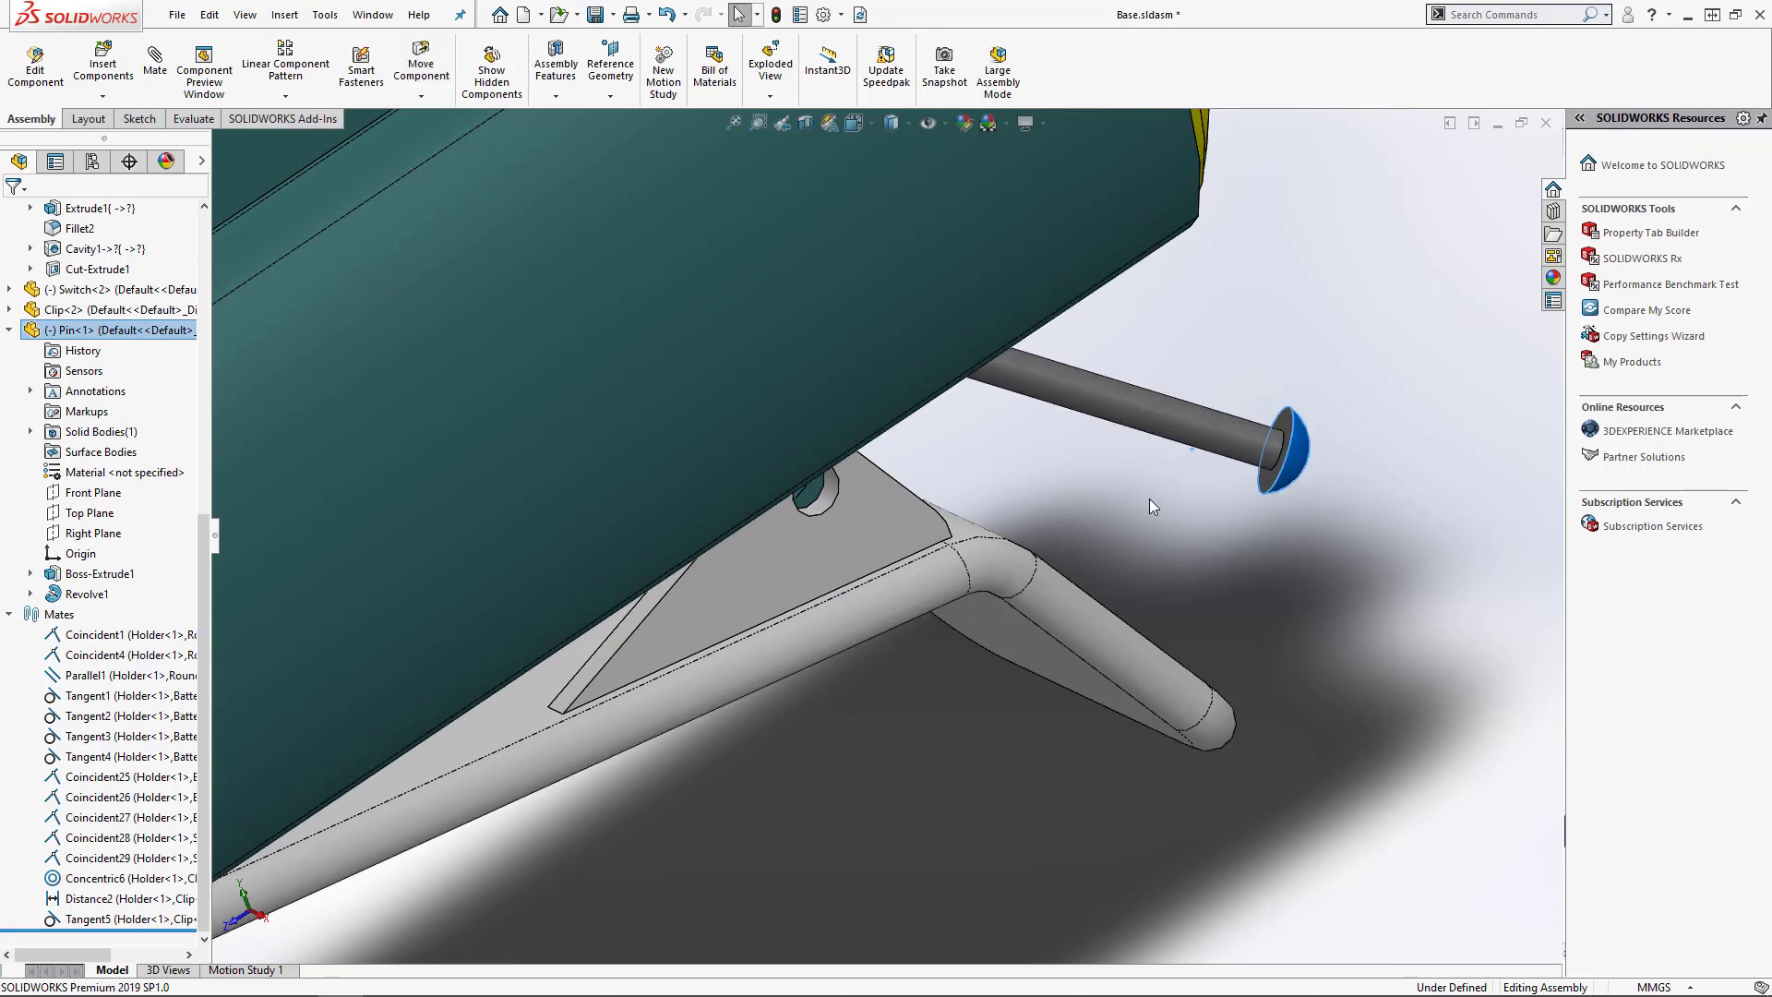
Move the free pin down closer to the clip, leaving its head clear of the green body
key(Escape)
scroll(1006, 478, down, 3)
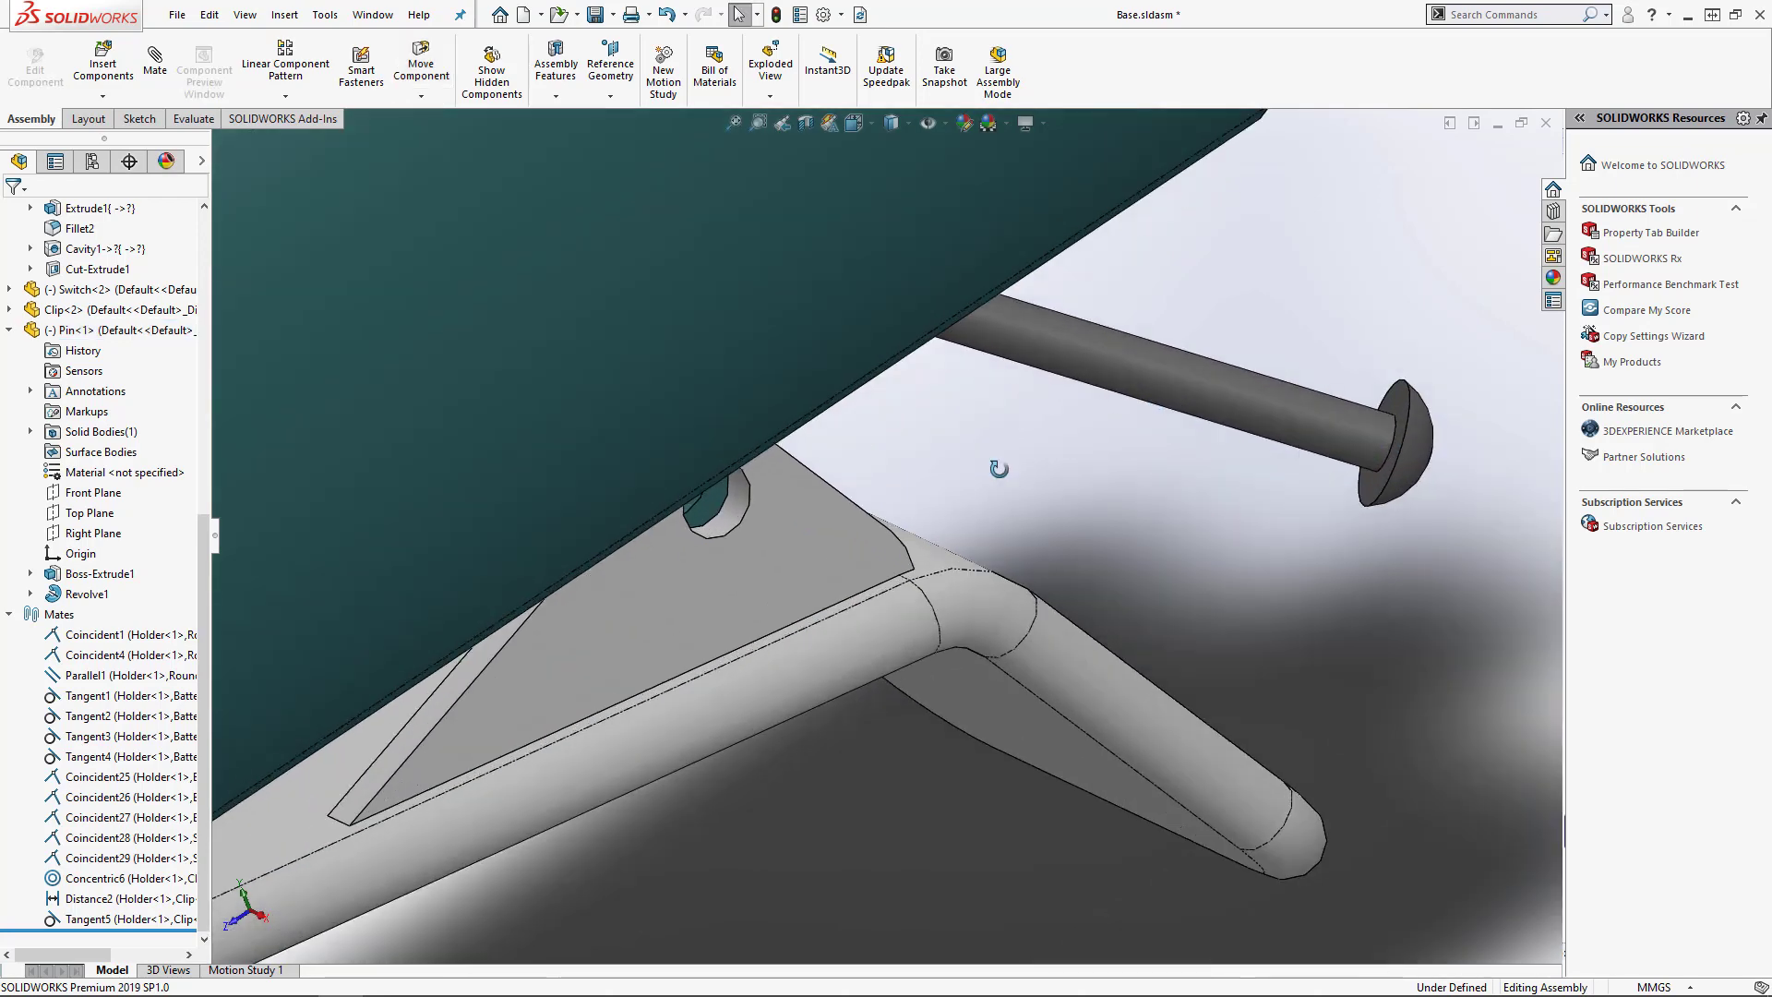
middle_drag(889, 467, 1178, 517)
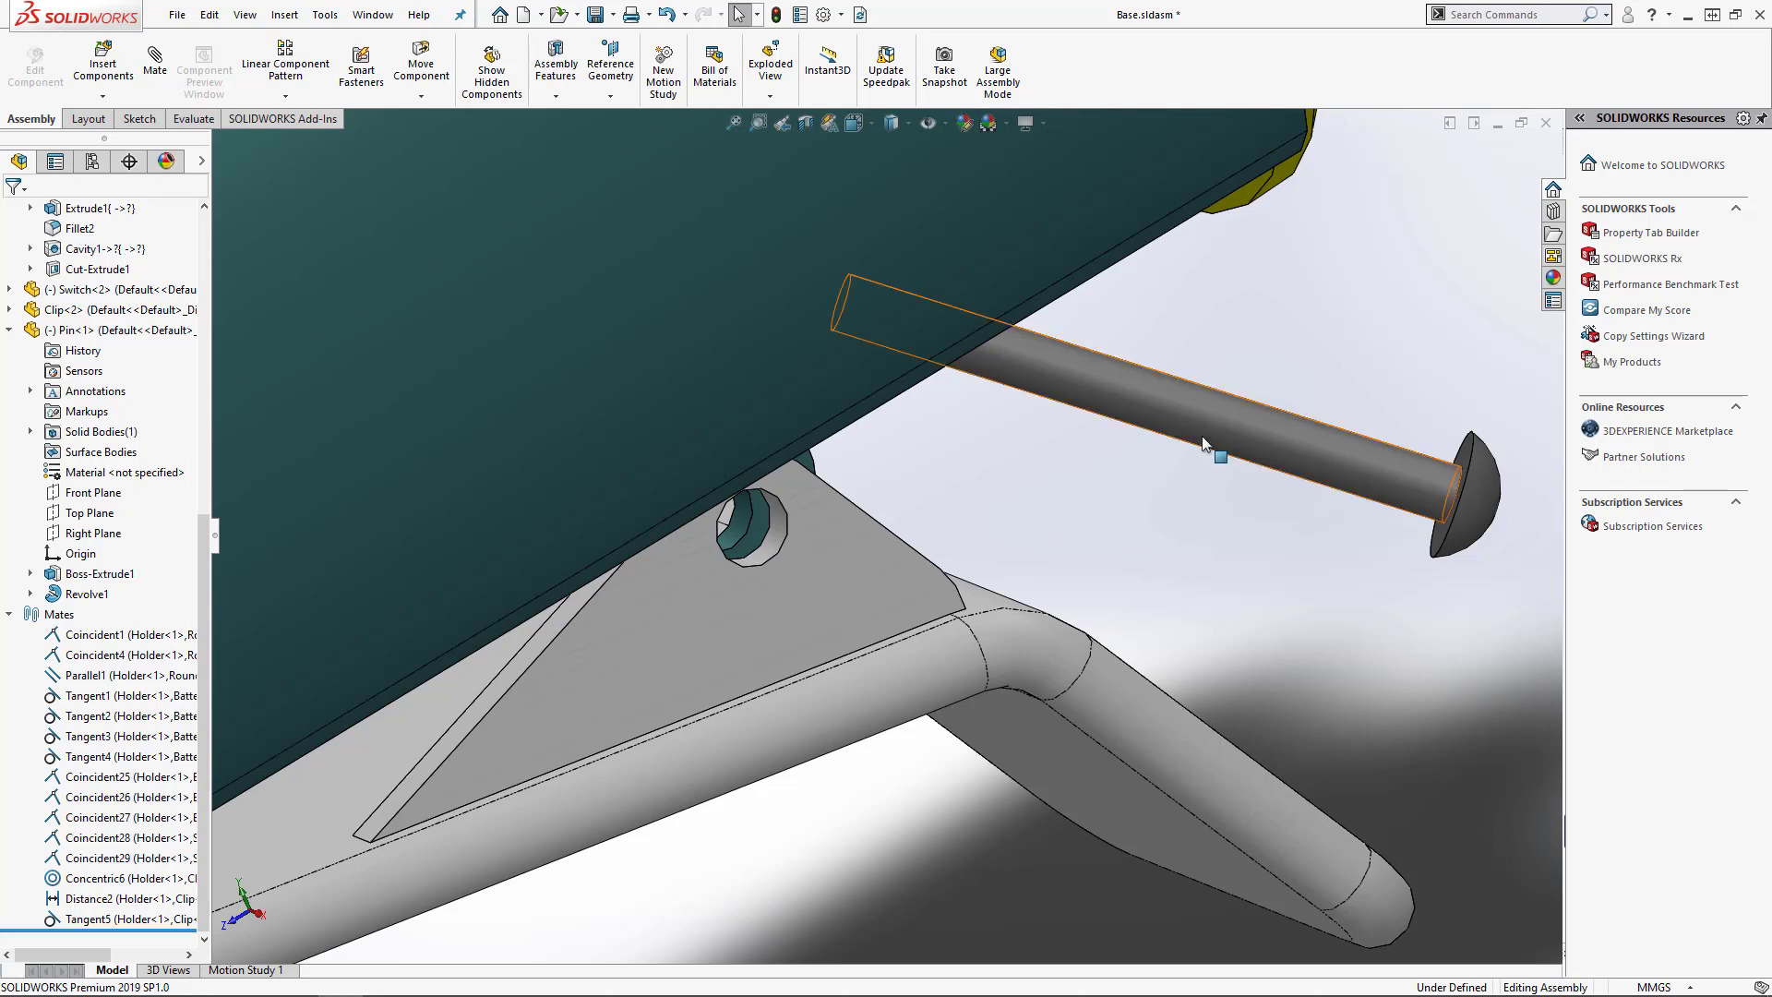
drag(1204, 443, 1087, 513)
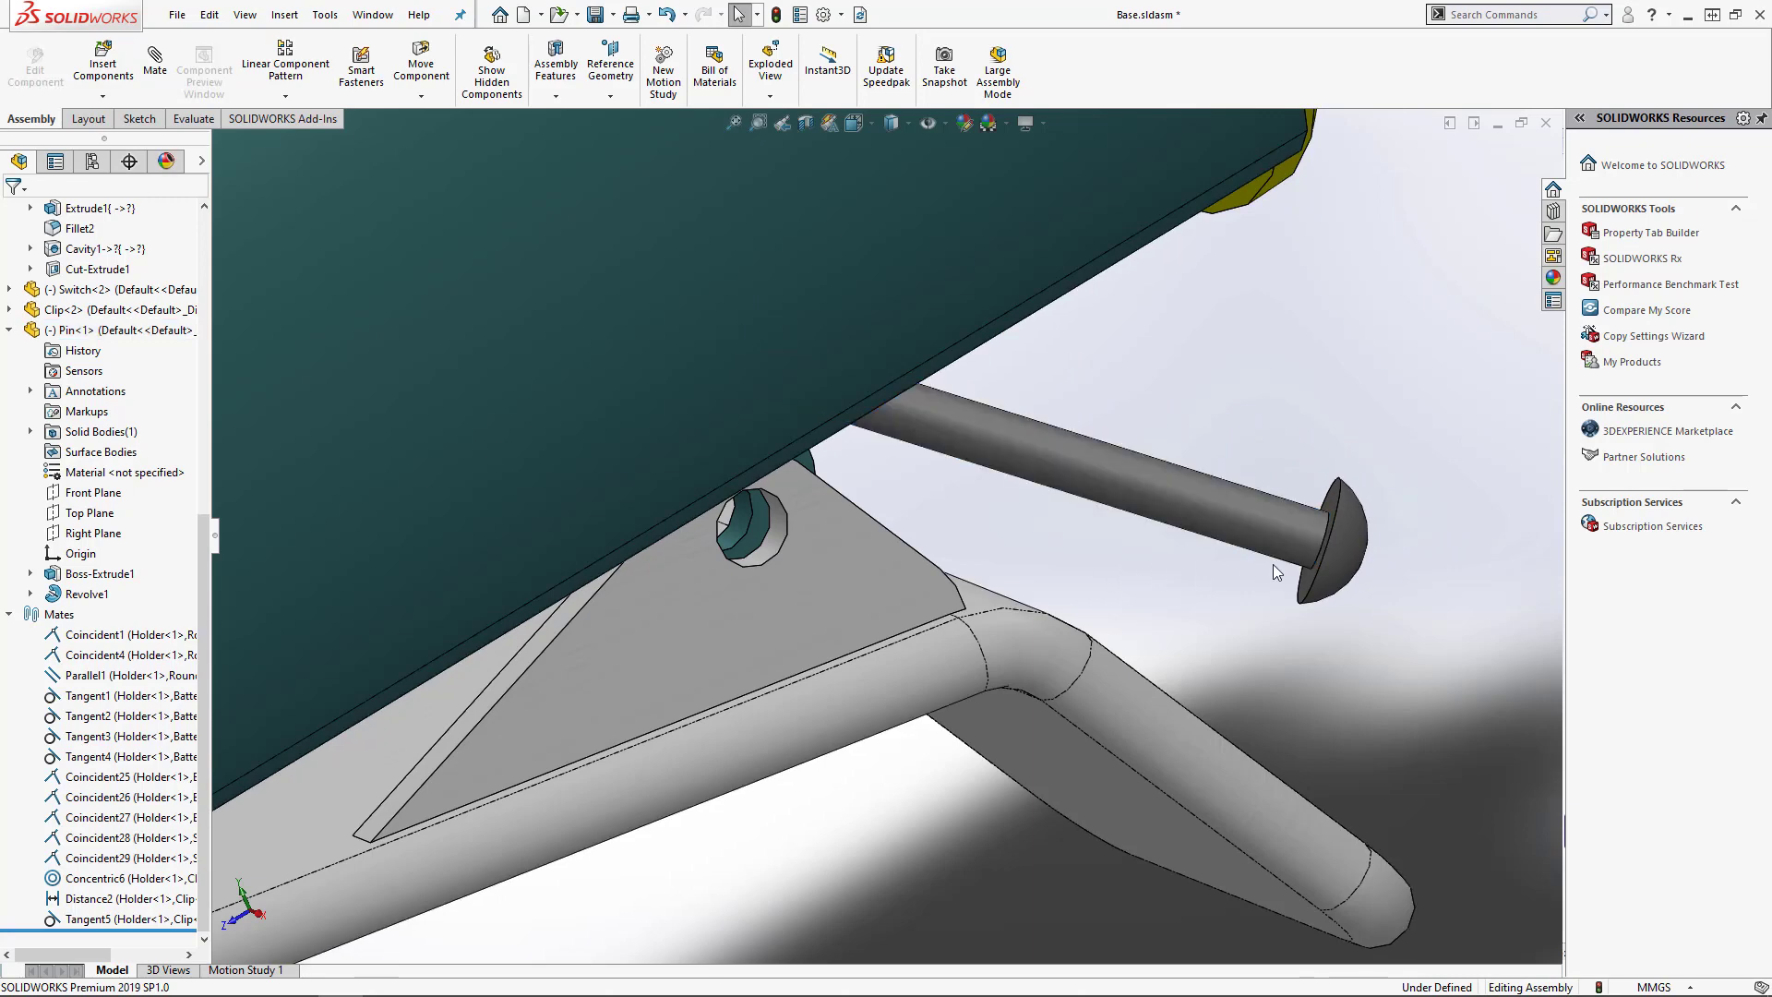
scroll(1274, 559, down, 5)
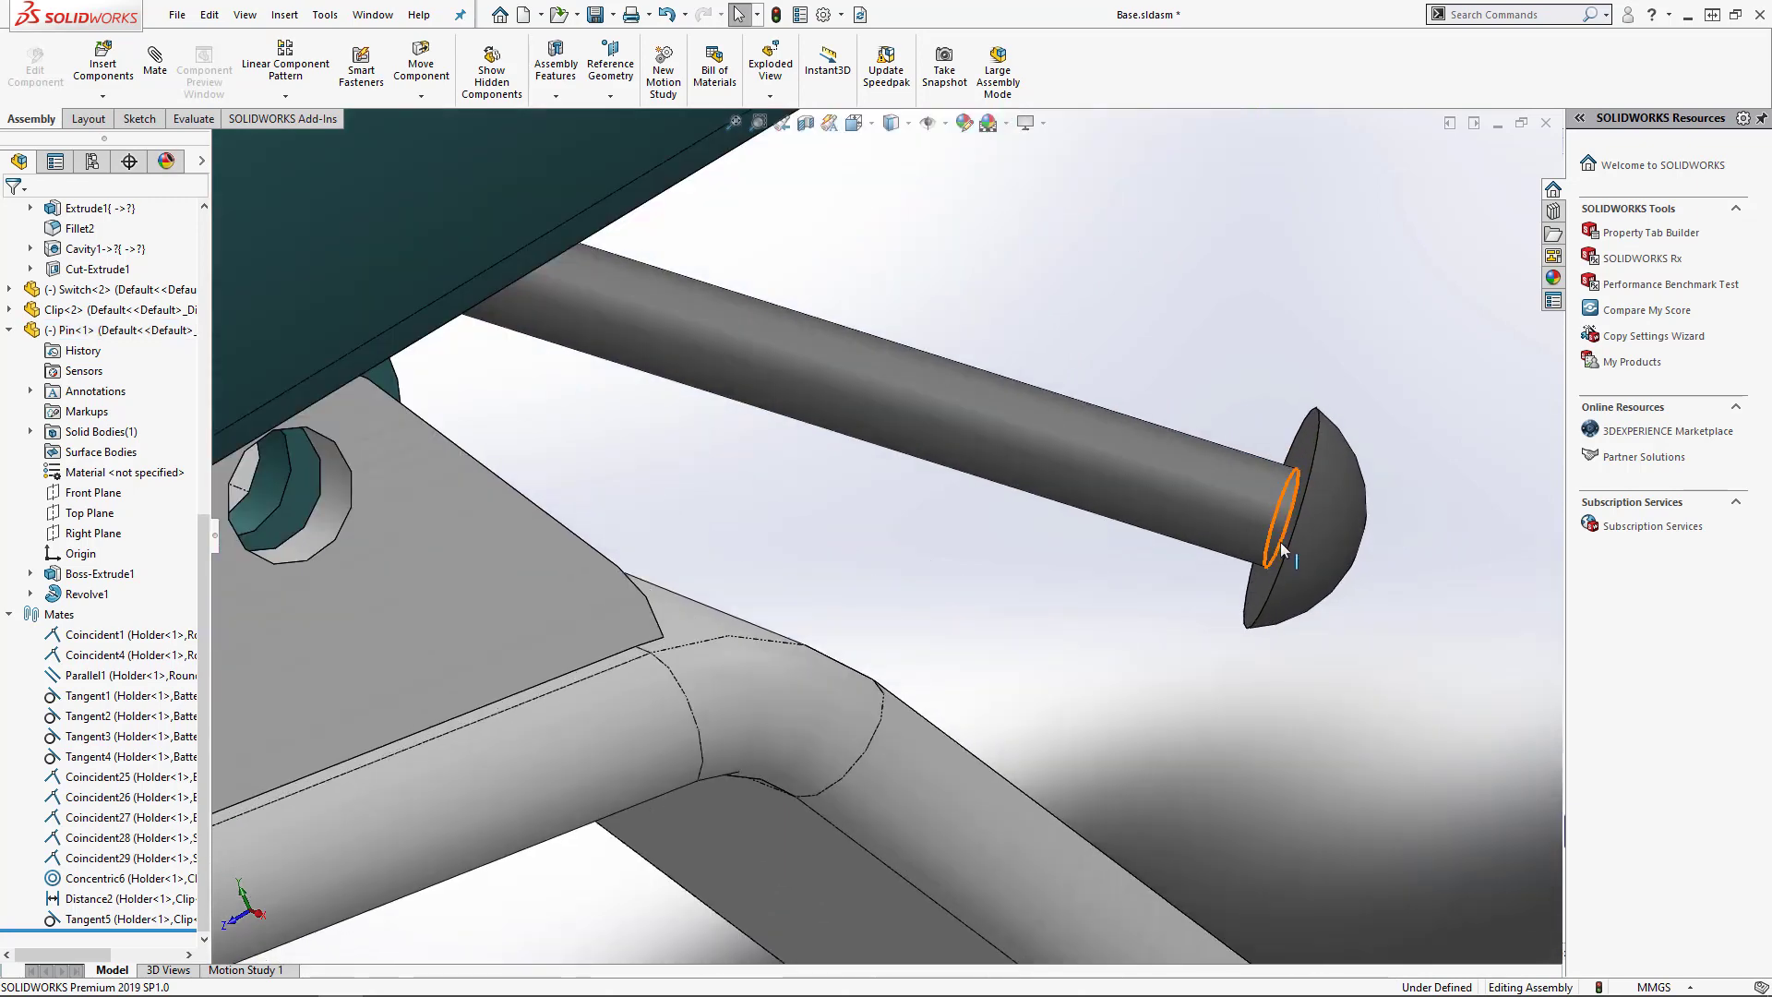
Turn the free pin slightly to expose the circular edge where its shaft meets the underside of the head
click(1281, 541)
scroll(768, 558, up, 2)
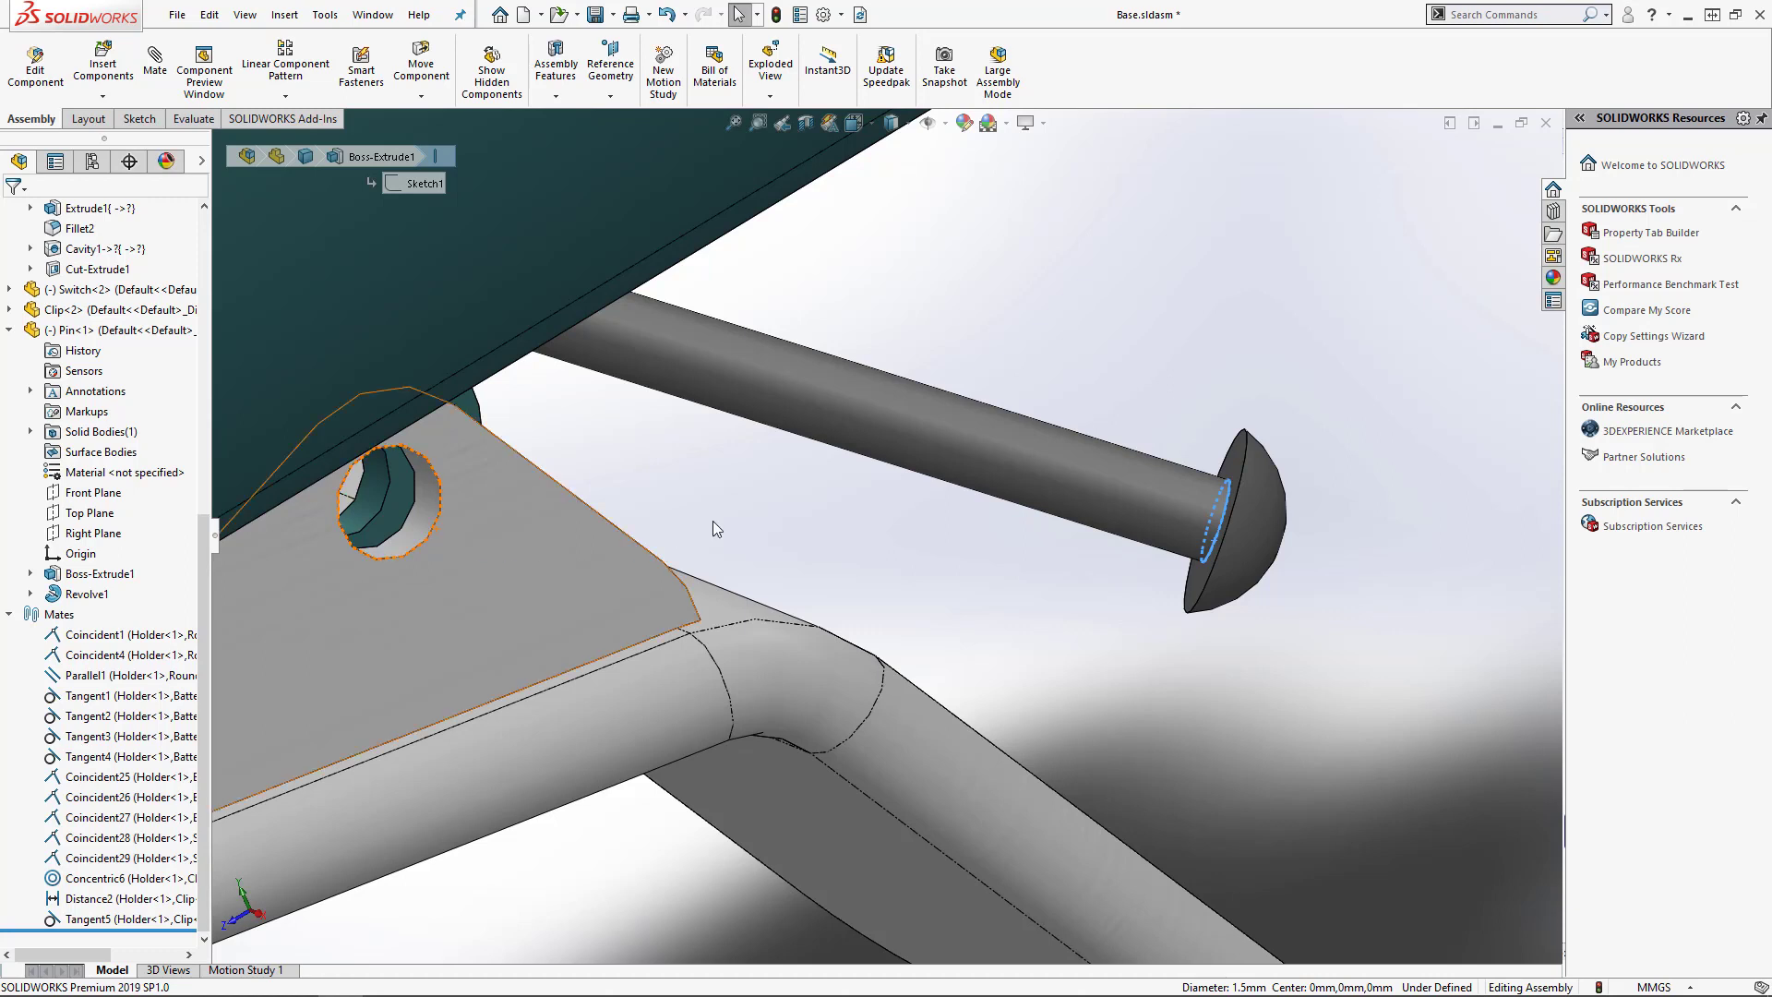
click(862, 423)
drag(862, 421, 840, 529)
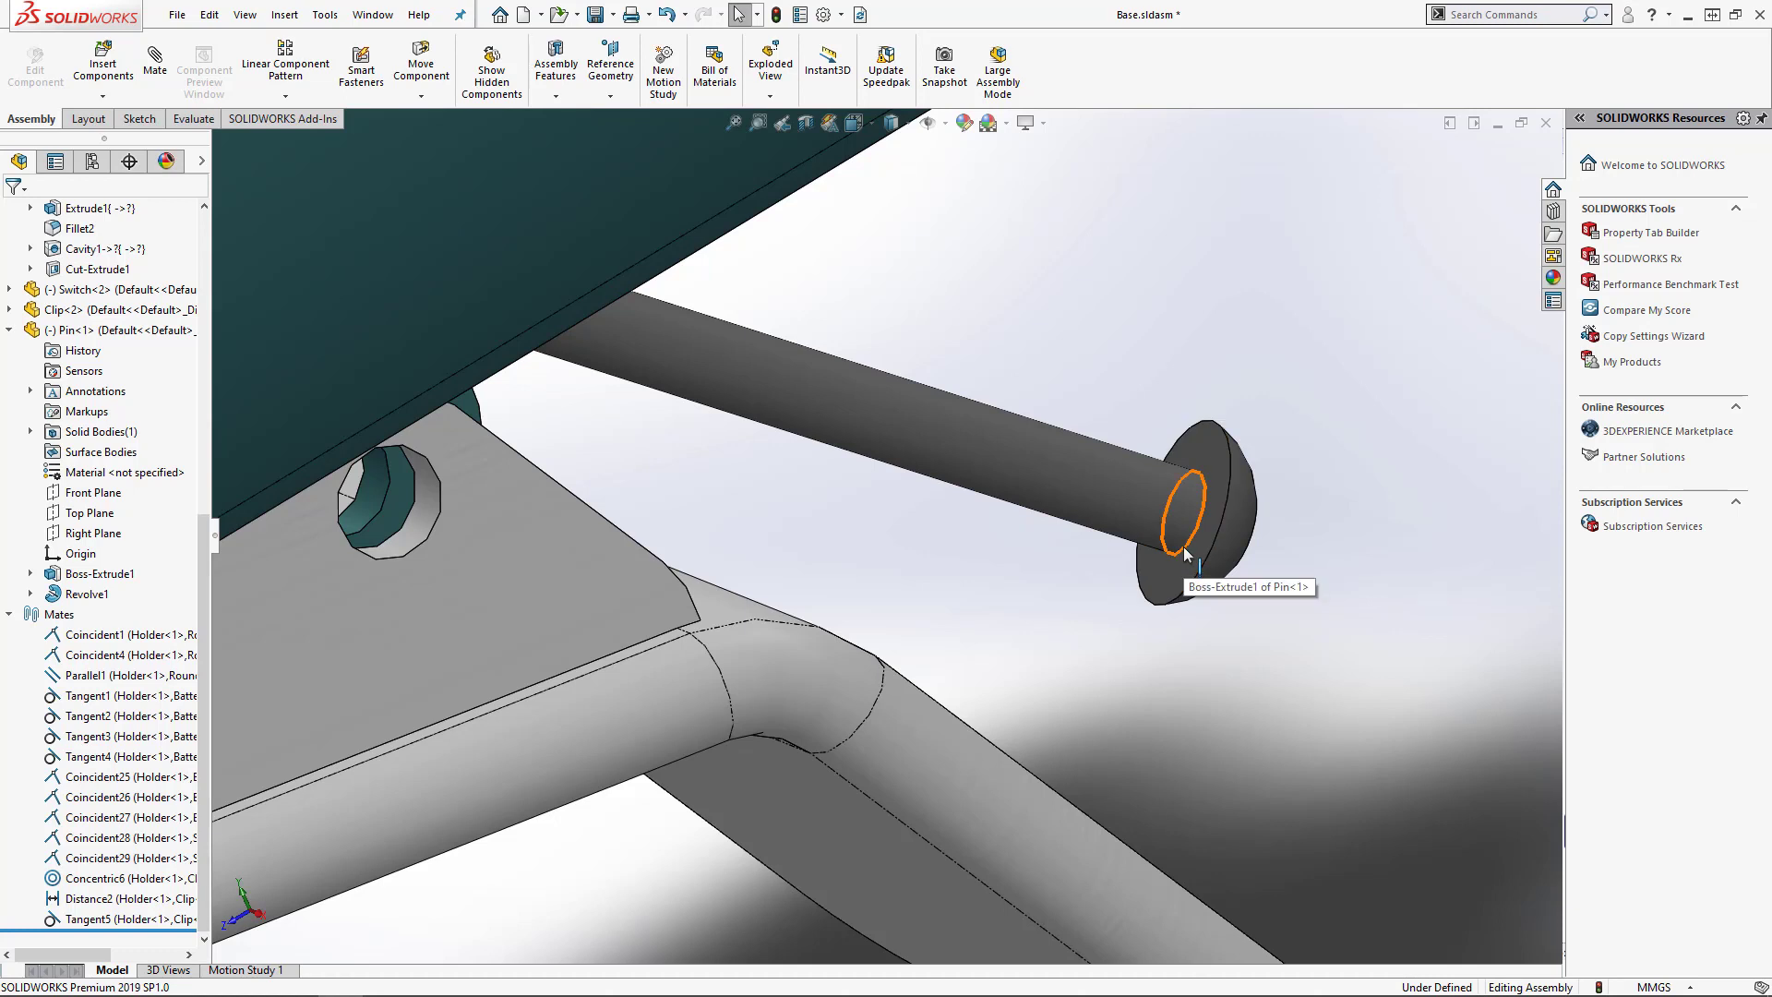
SmartMate the pin's circular edge under the head to the clip's hole edge, flipping the alignment so the shaft points into the hole
drag(1185, 552, 824, 470)
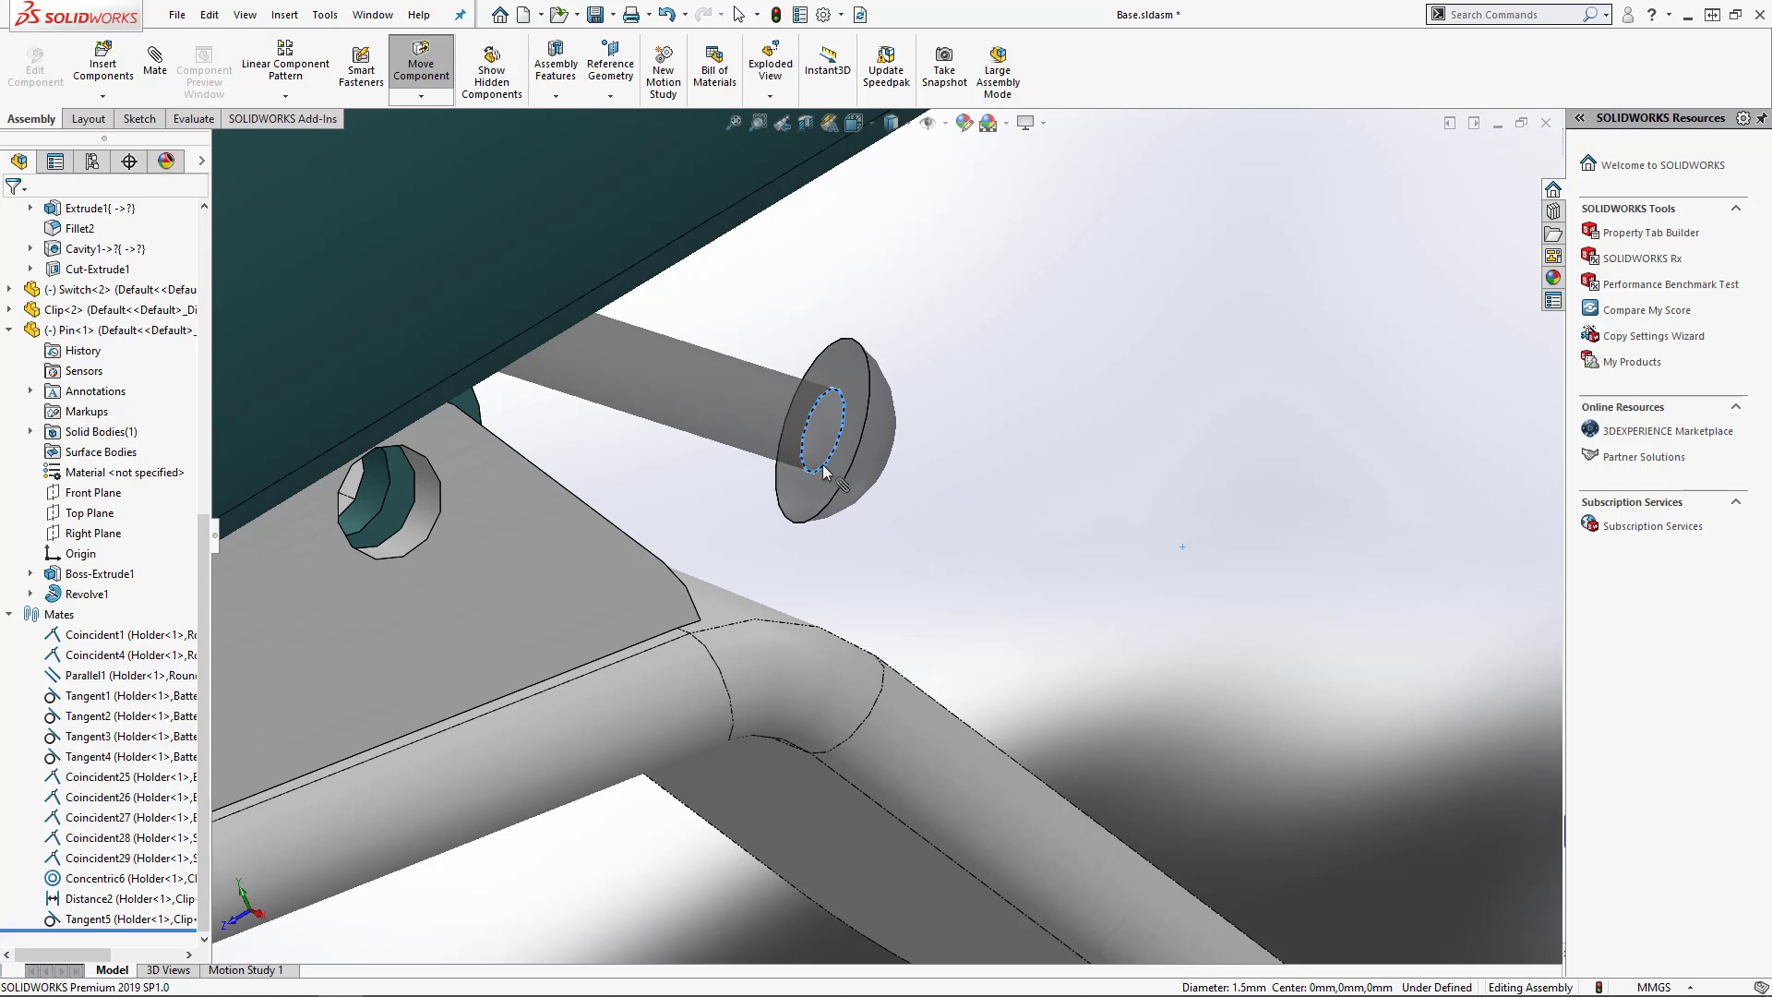
drag(822, 464, 391, 556)
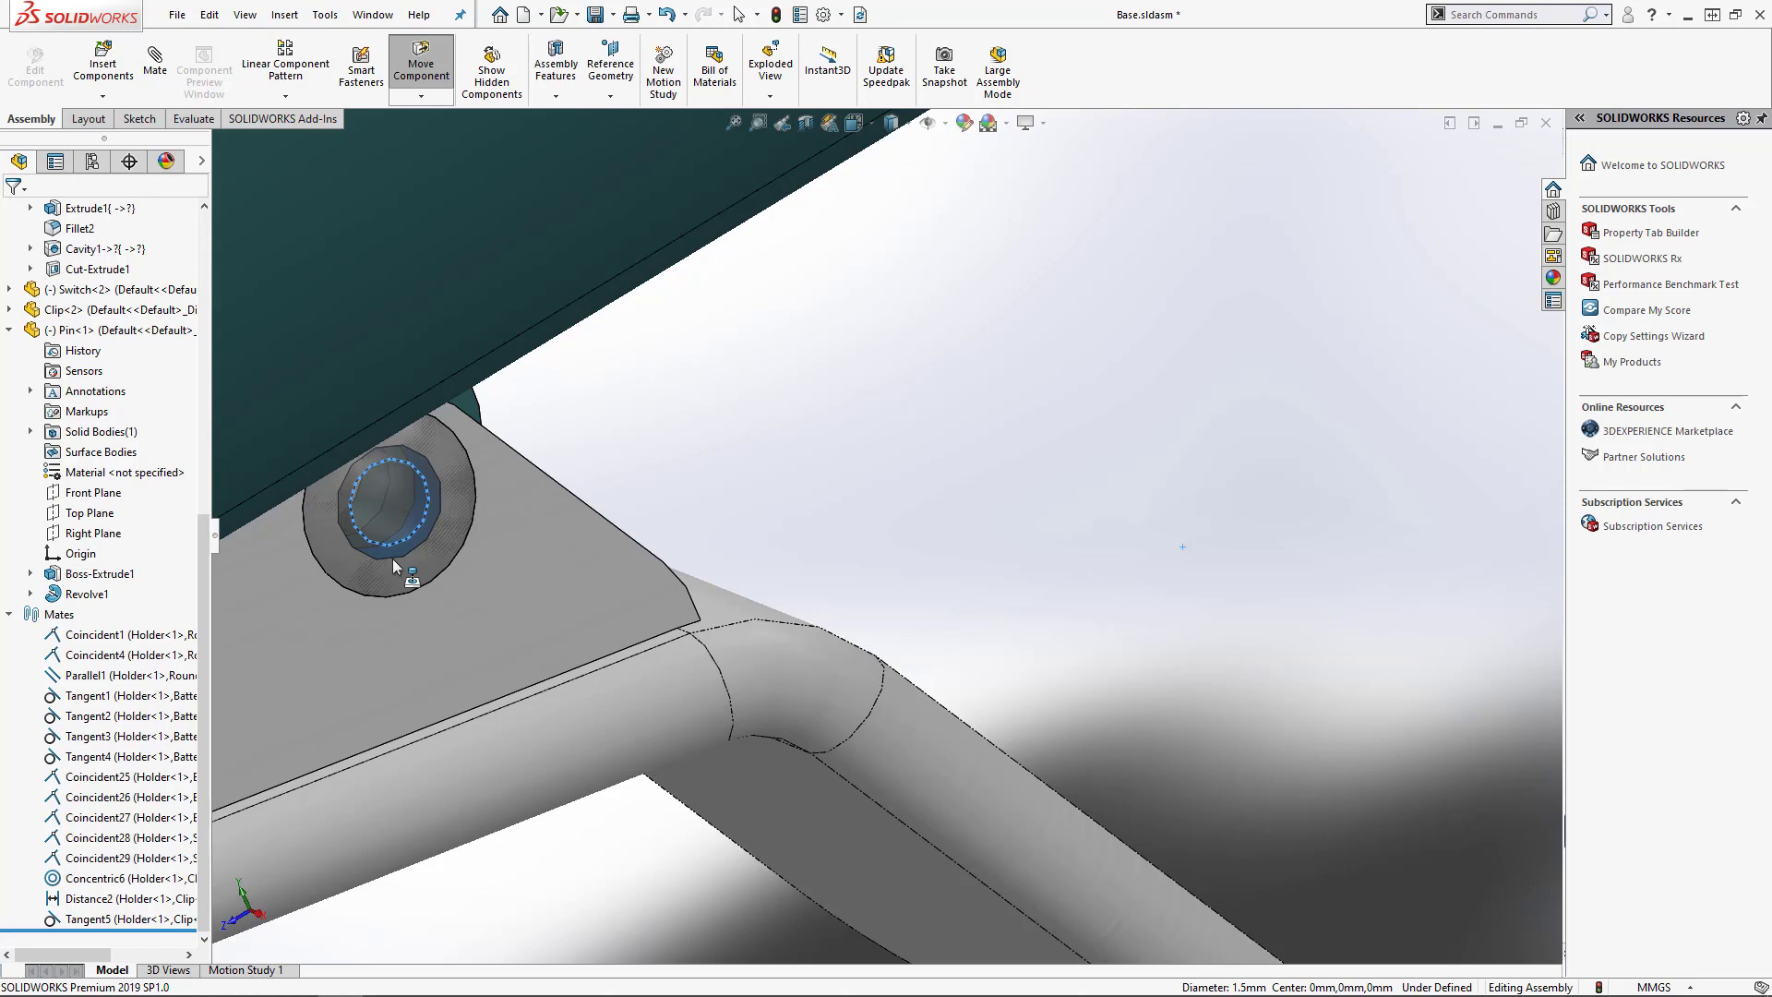
key(alt)
key(shift+Tab)
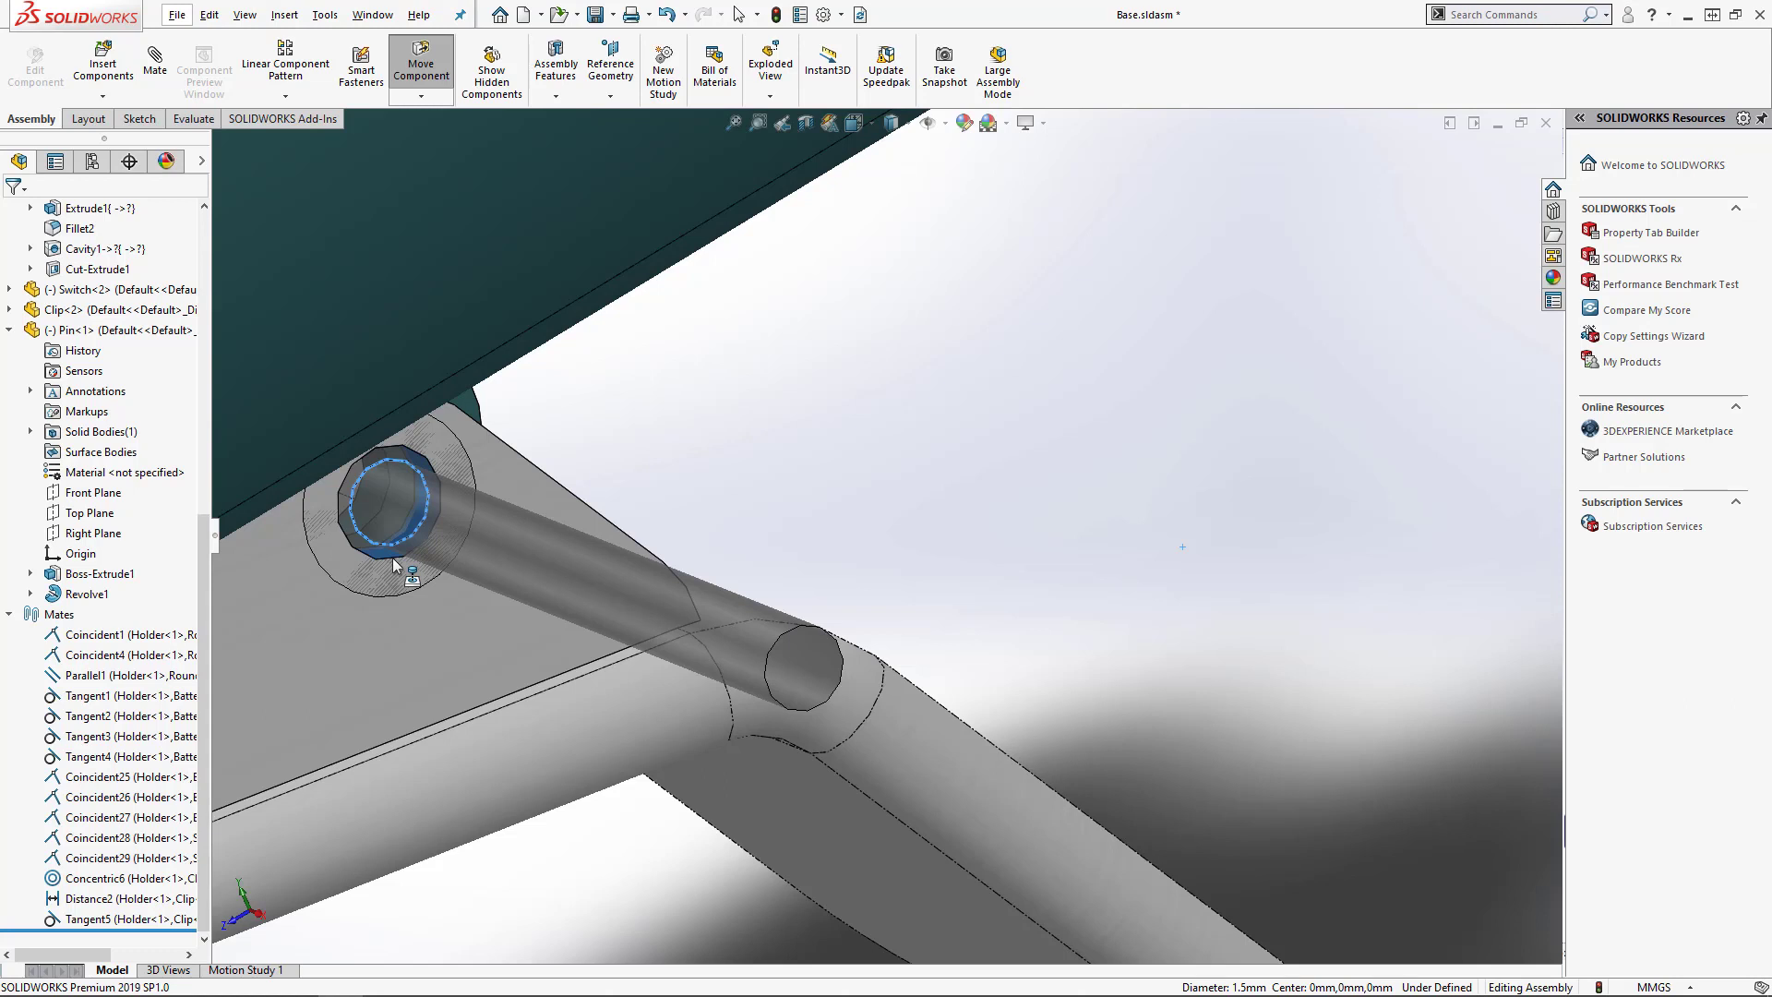
key(Tab)
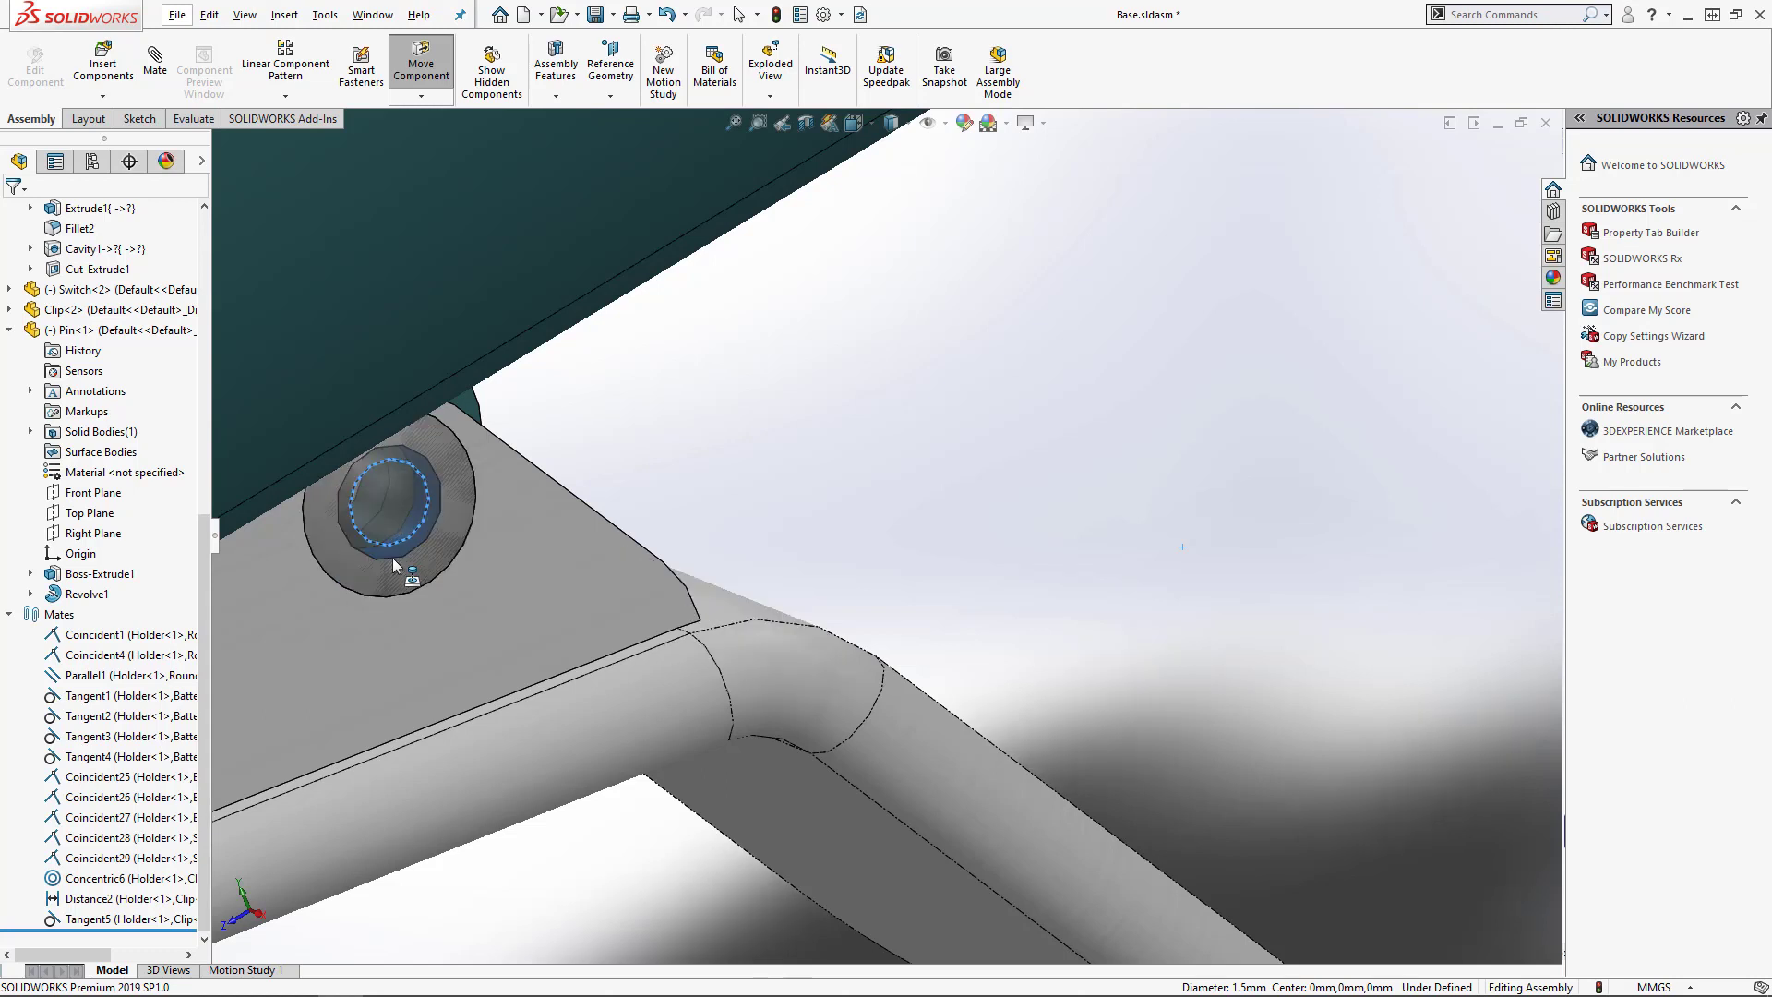
key(shift+Tab)
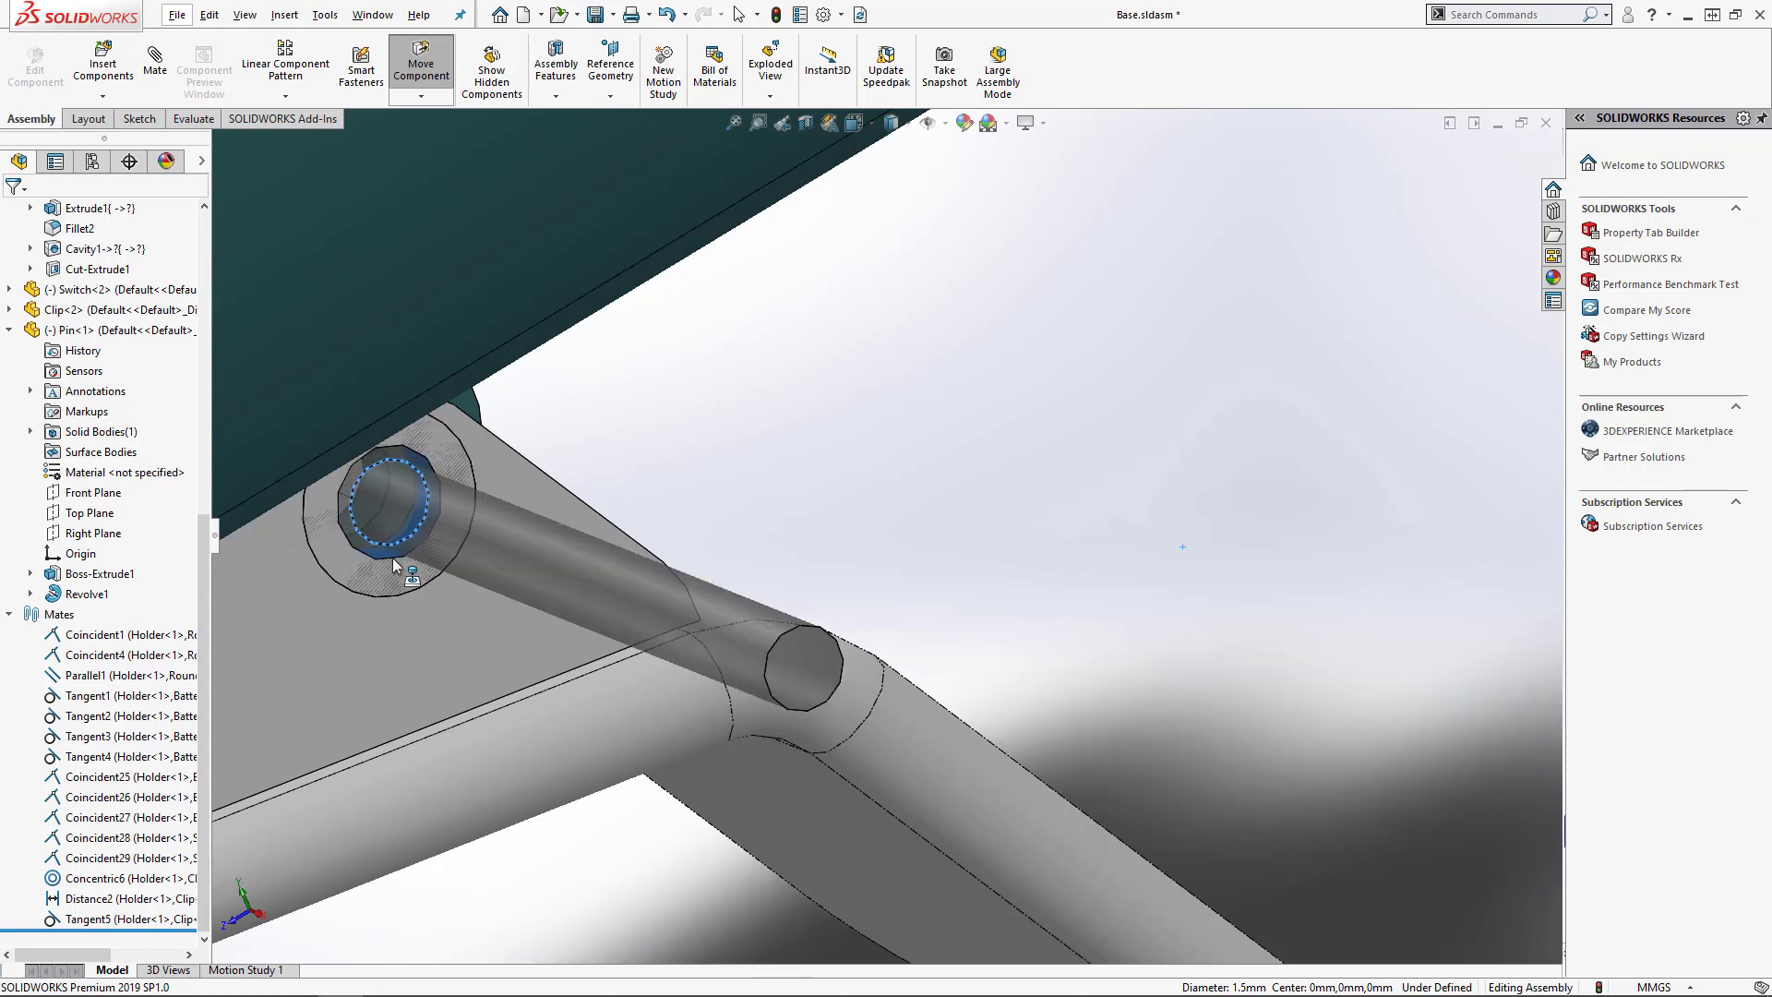
key(Tab)
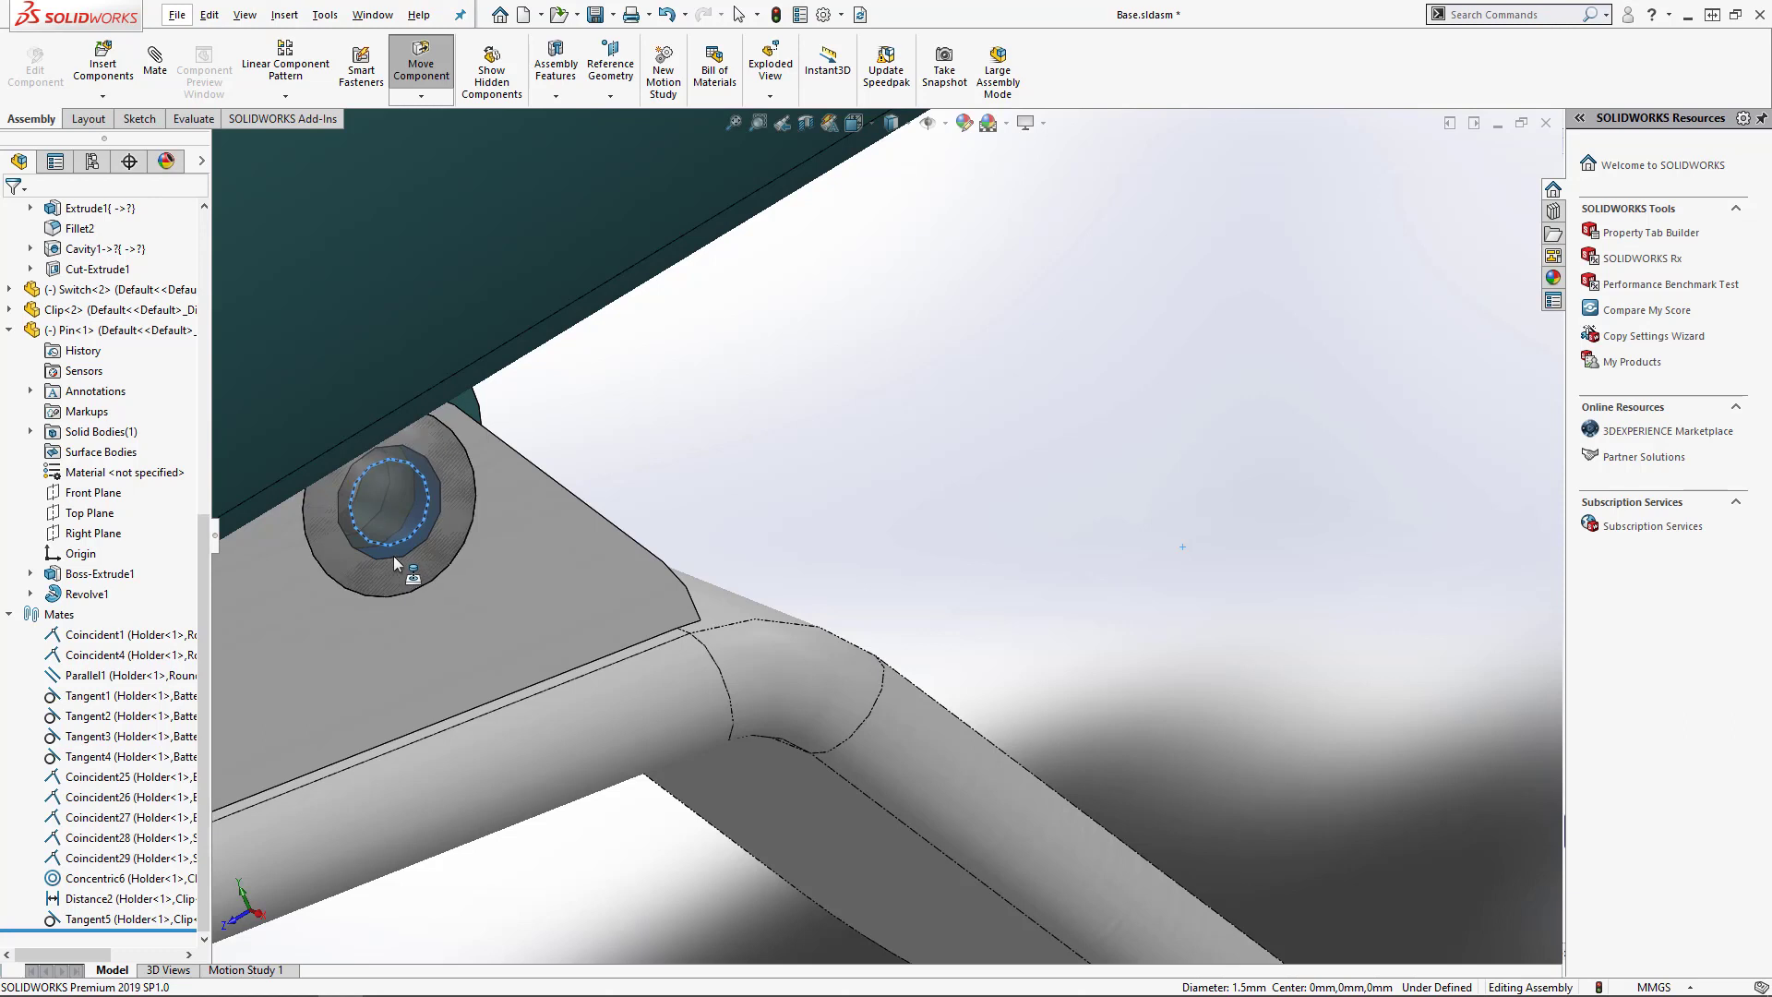
drag(393, 556, 393, 556)
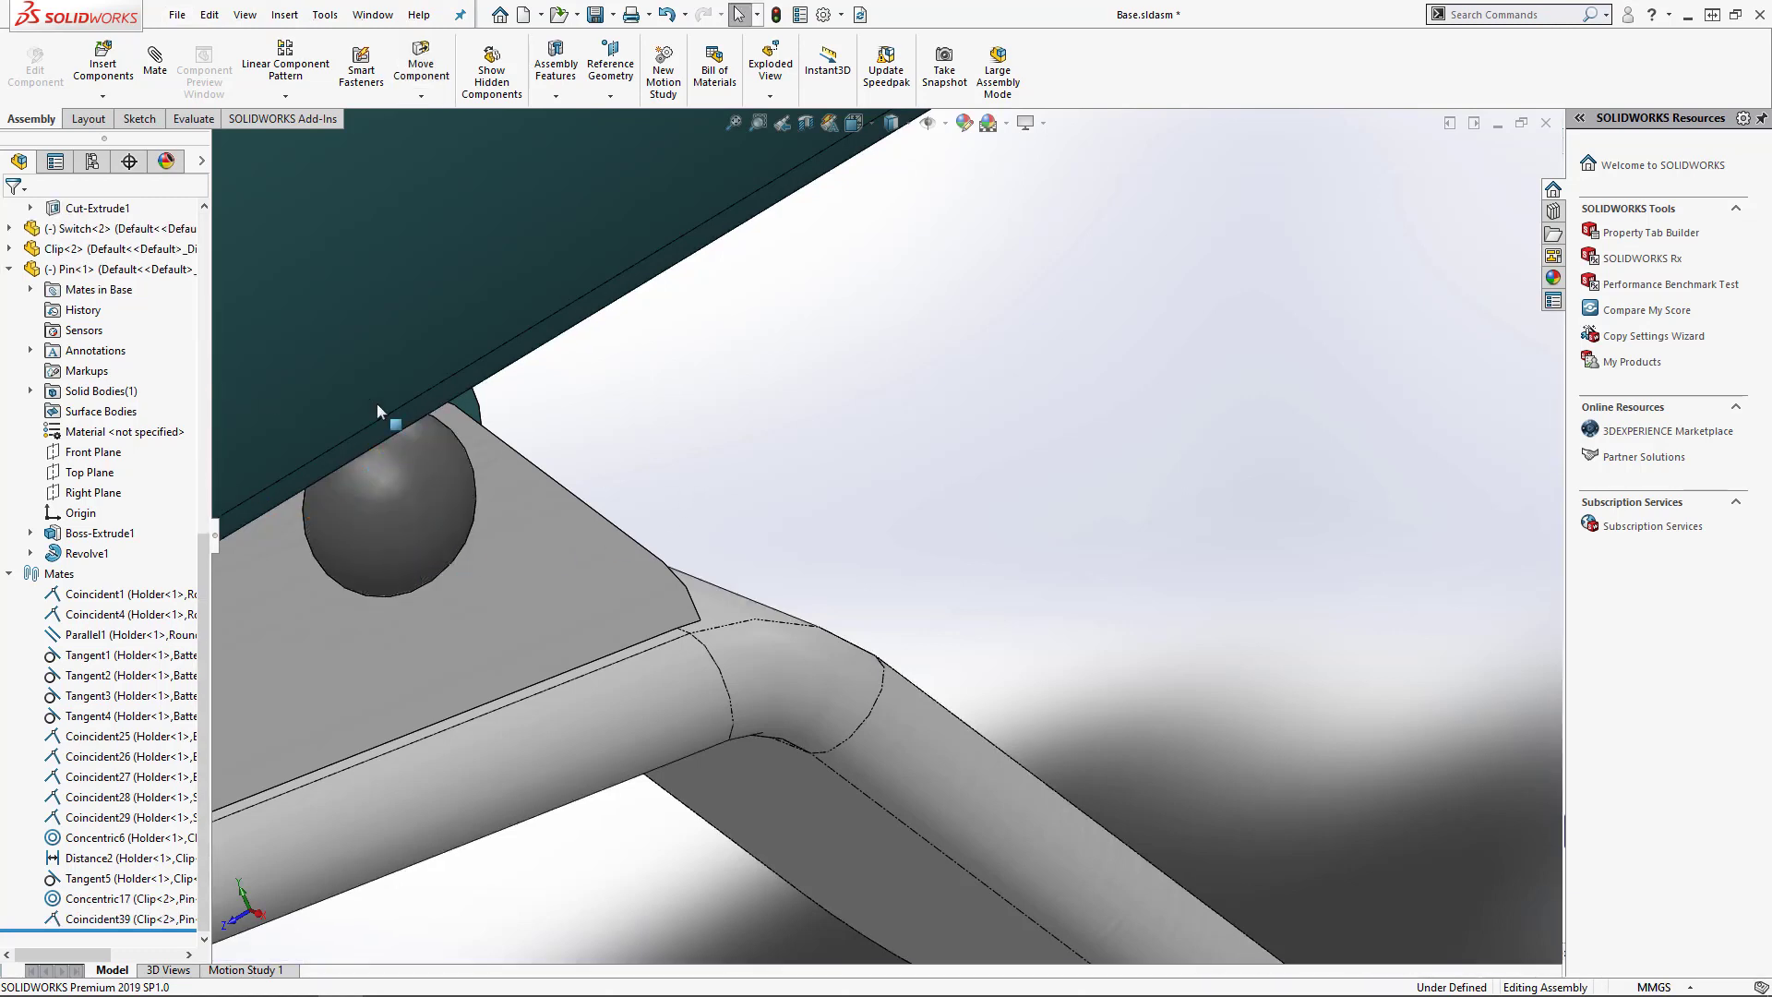
Examine the pin's concentric and coincident mates in its Mates in Base folder, including the Flip Mate Alignment option
click(30, 289)
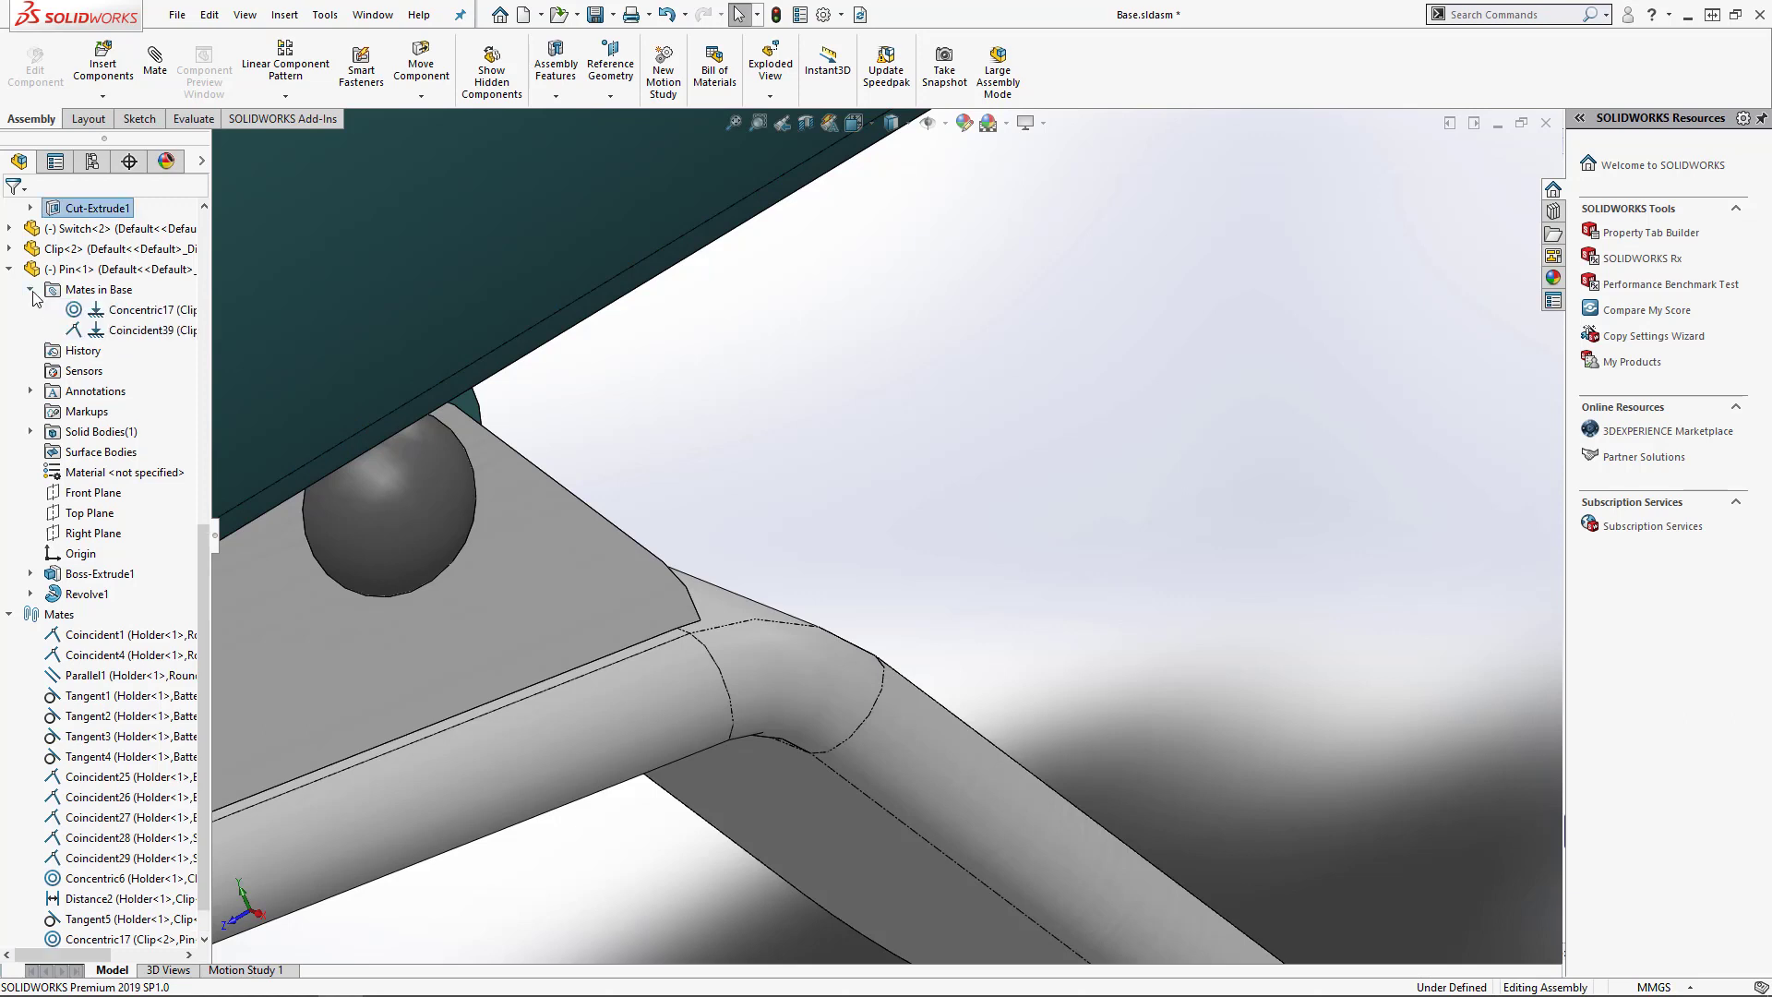
click(125, 331)
click(524, 396)
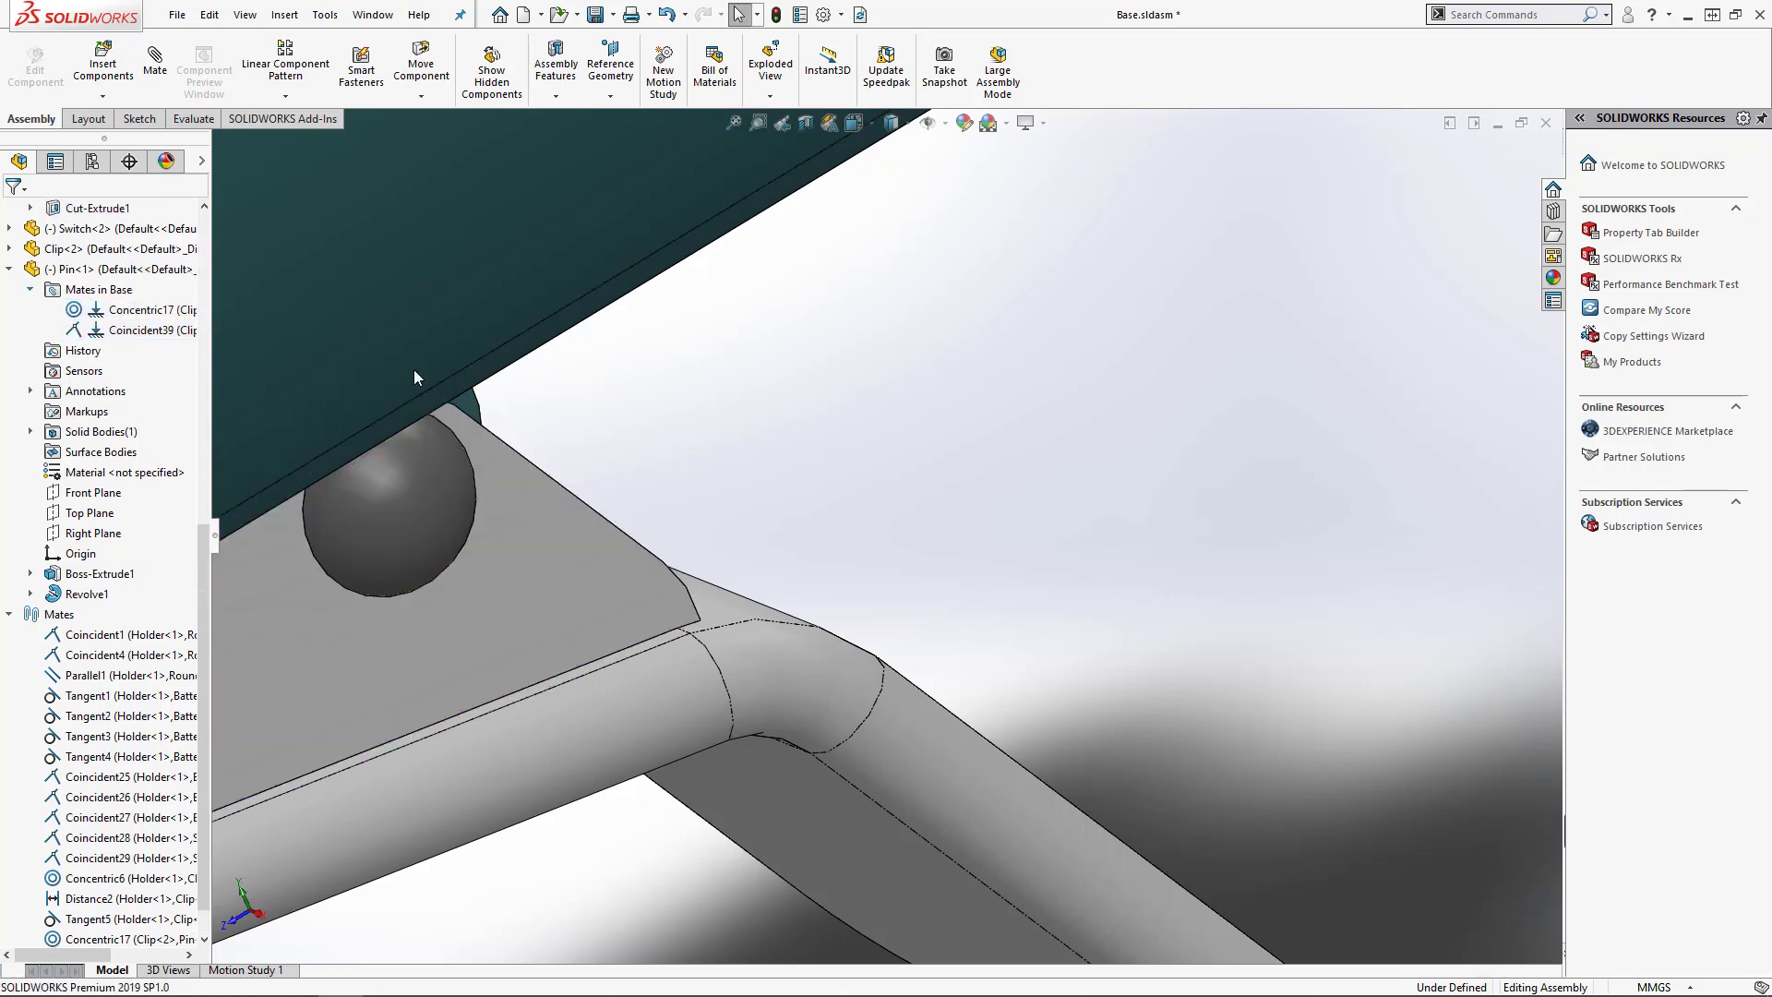
right_click(143, 318)
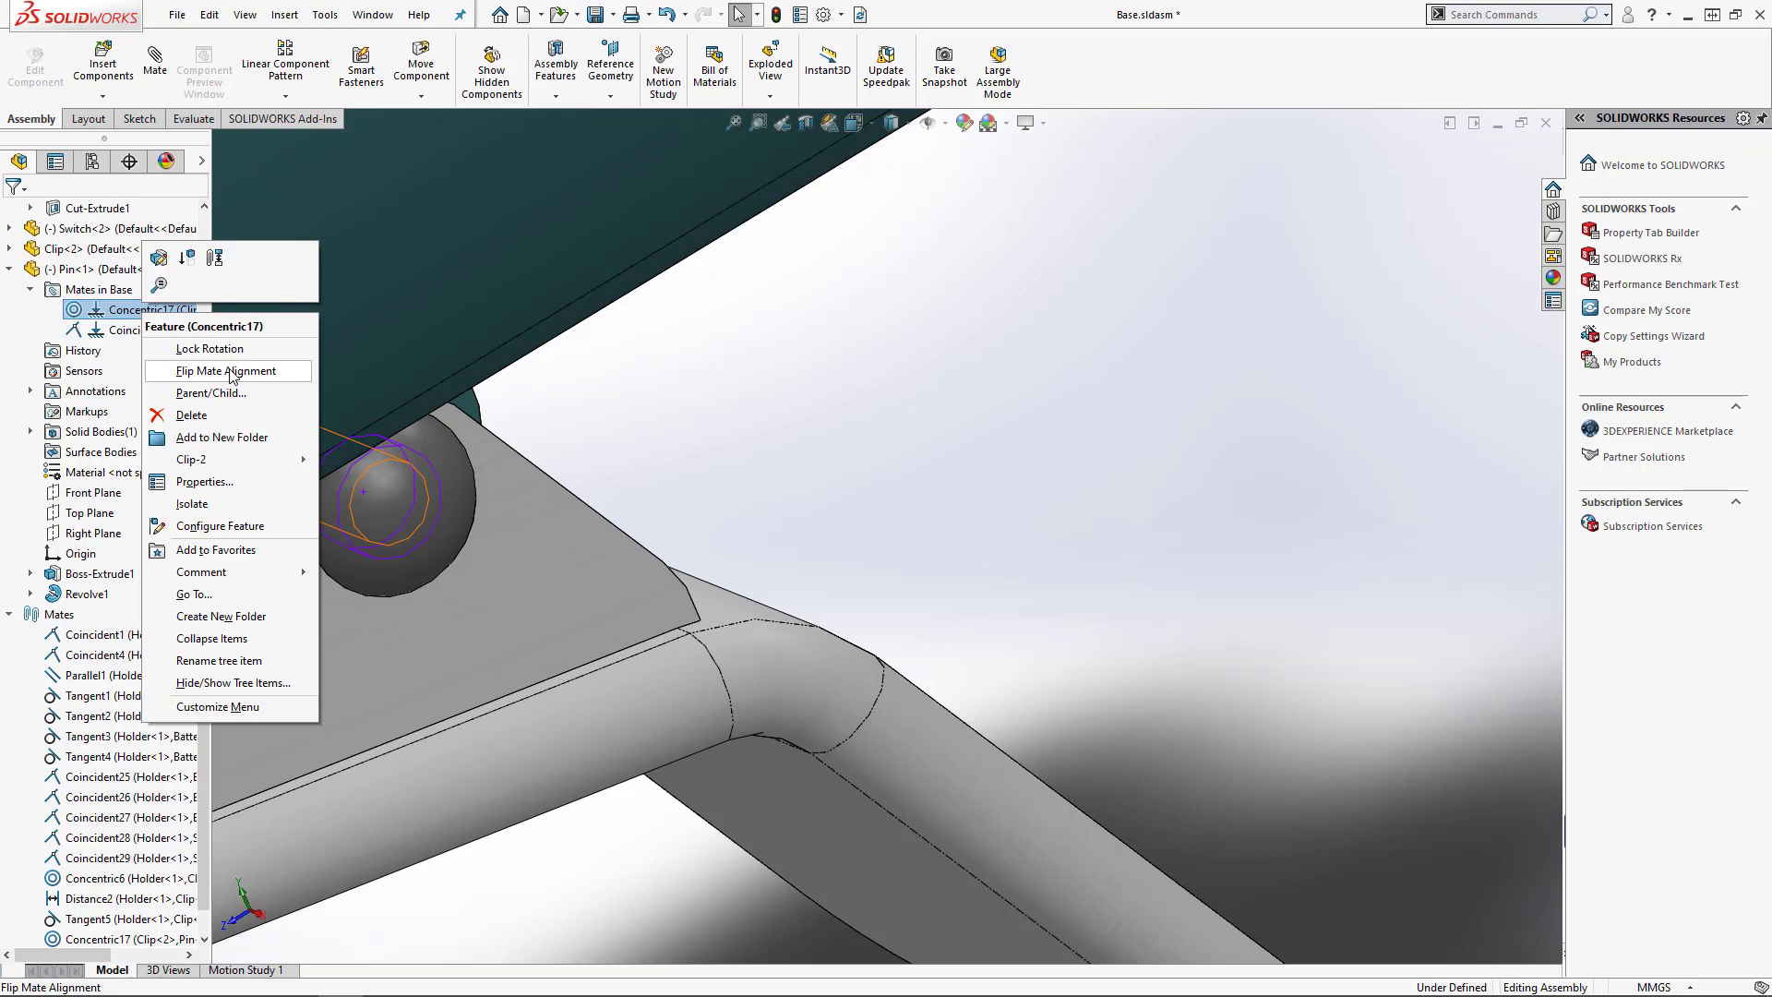
key(Escape)
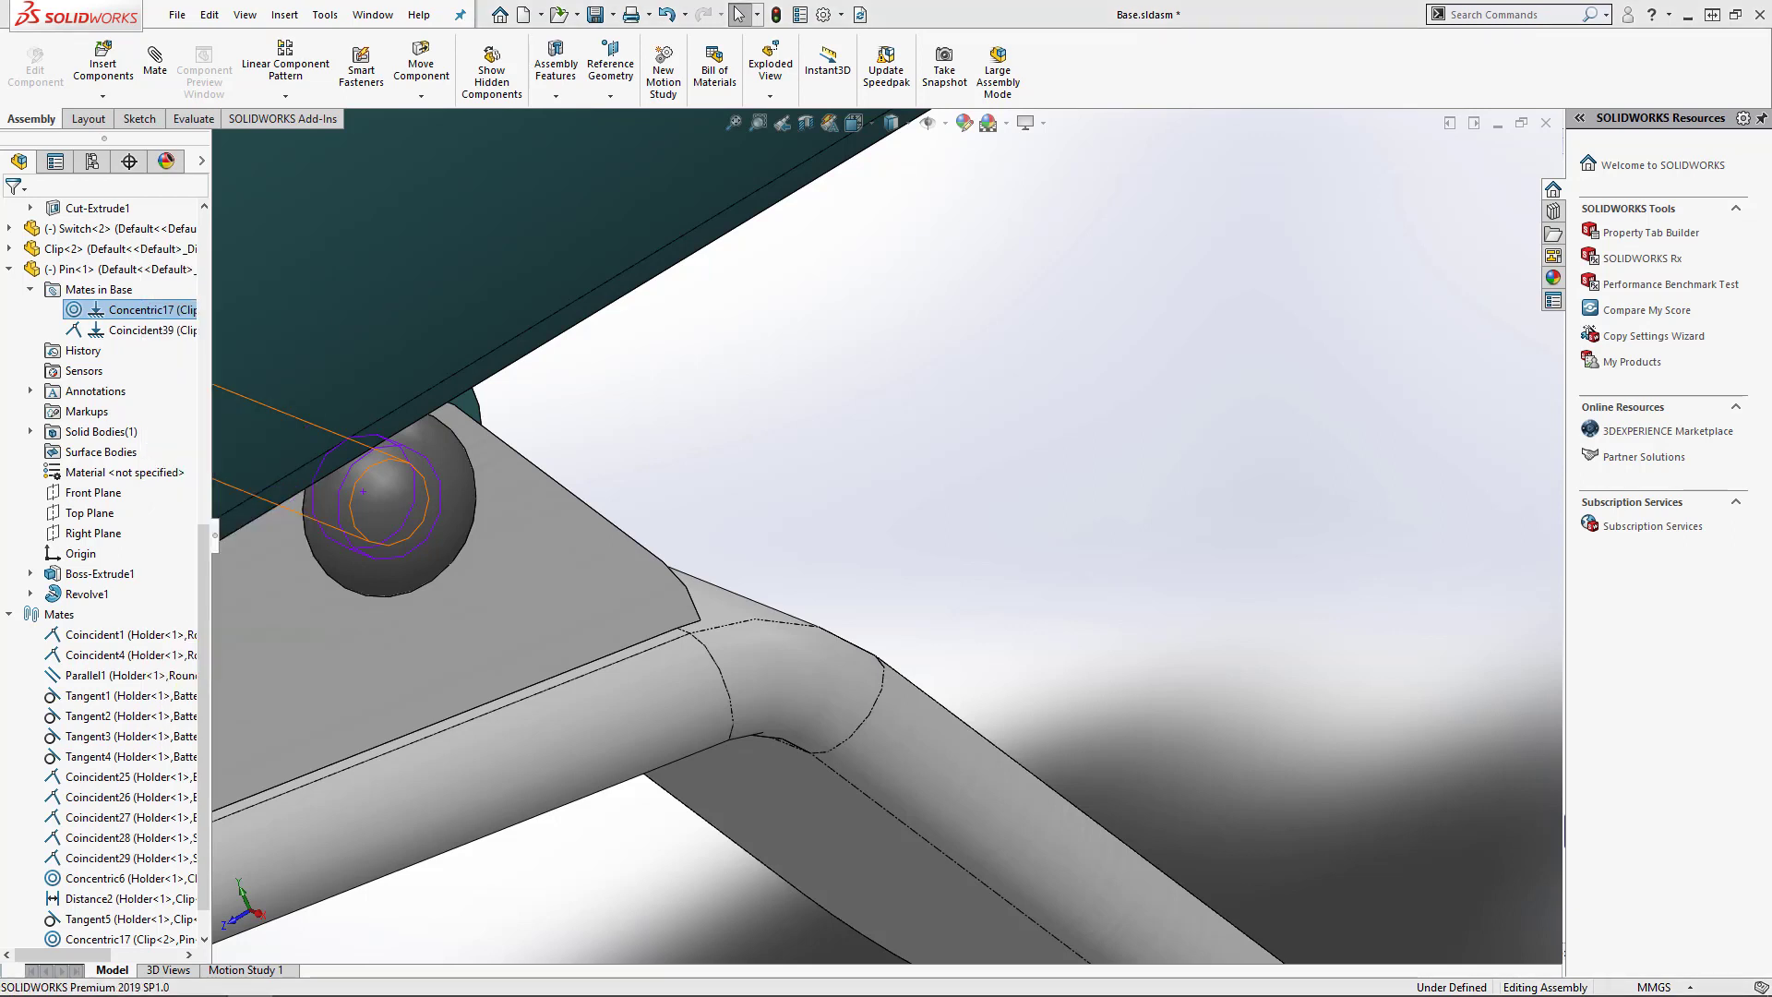
click(1315, 454)
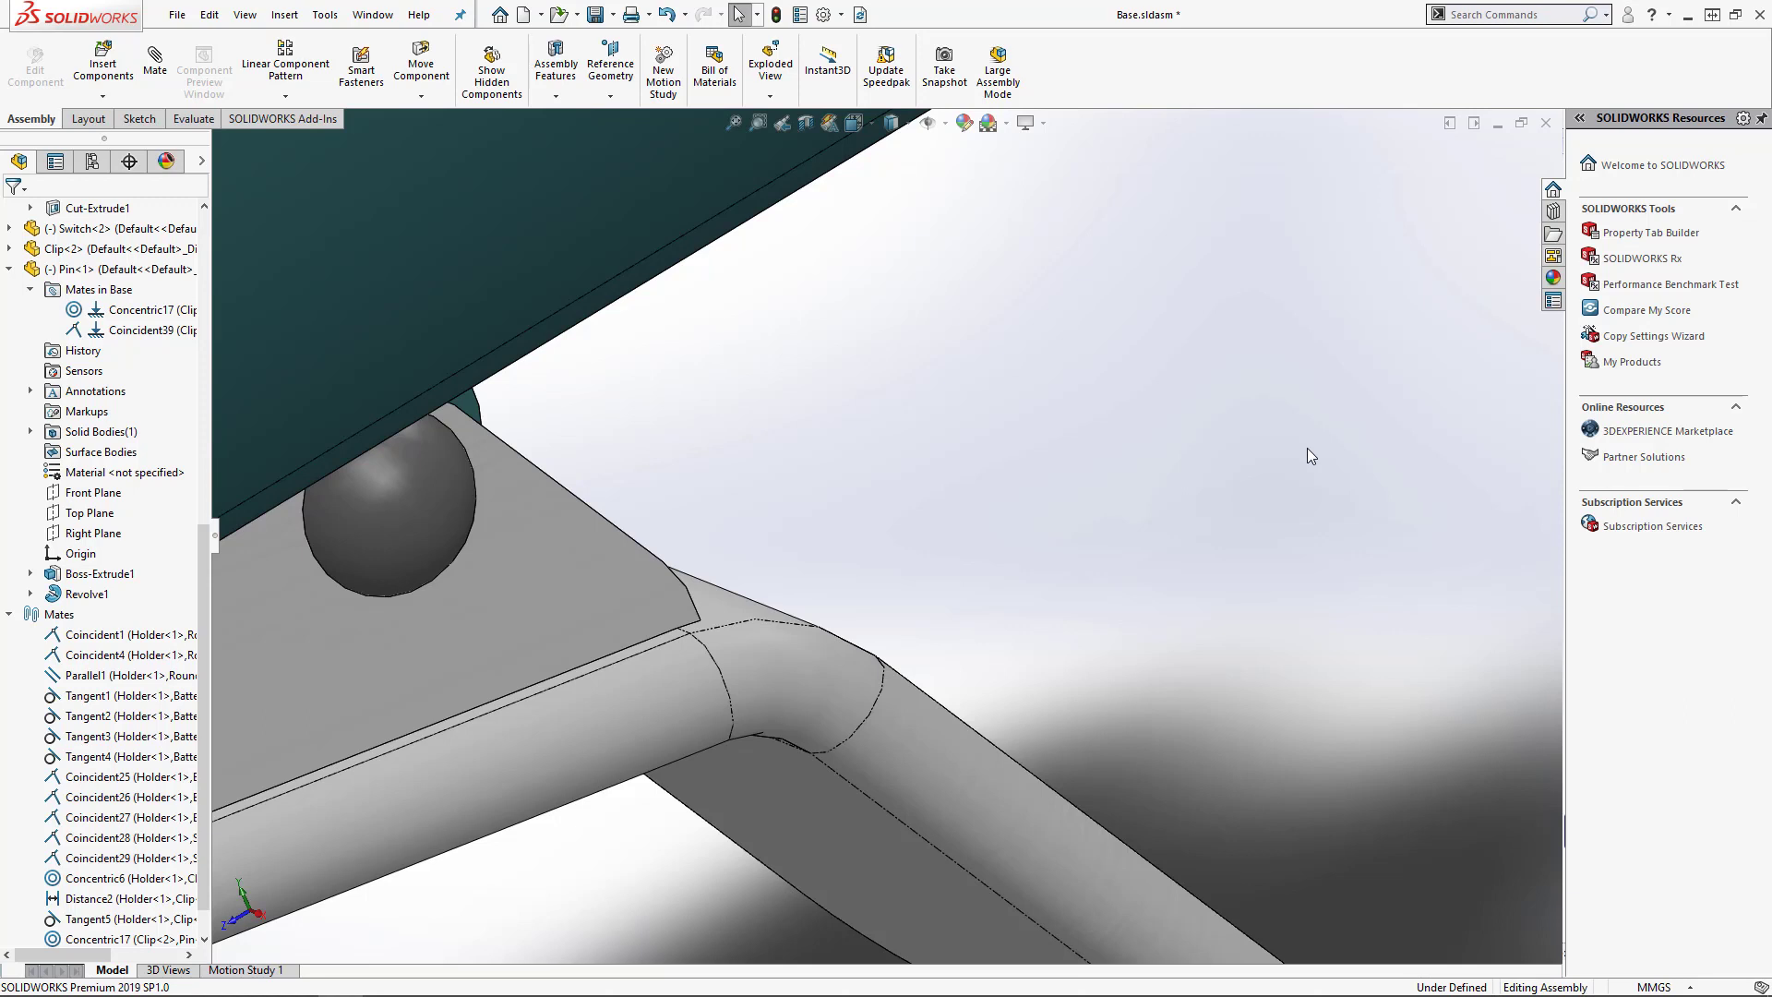
Examine the SmartMate sensitivity setting in the Performance system options, keeping it at Off
click(822, 15)
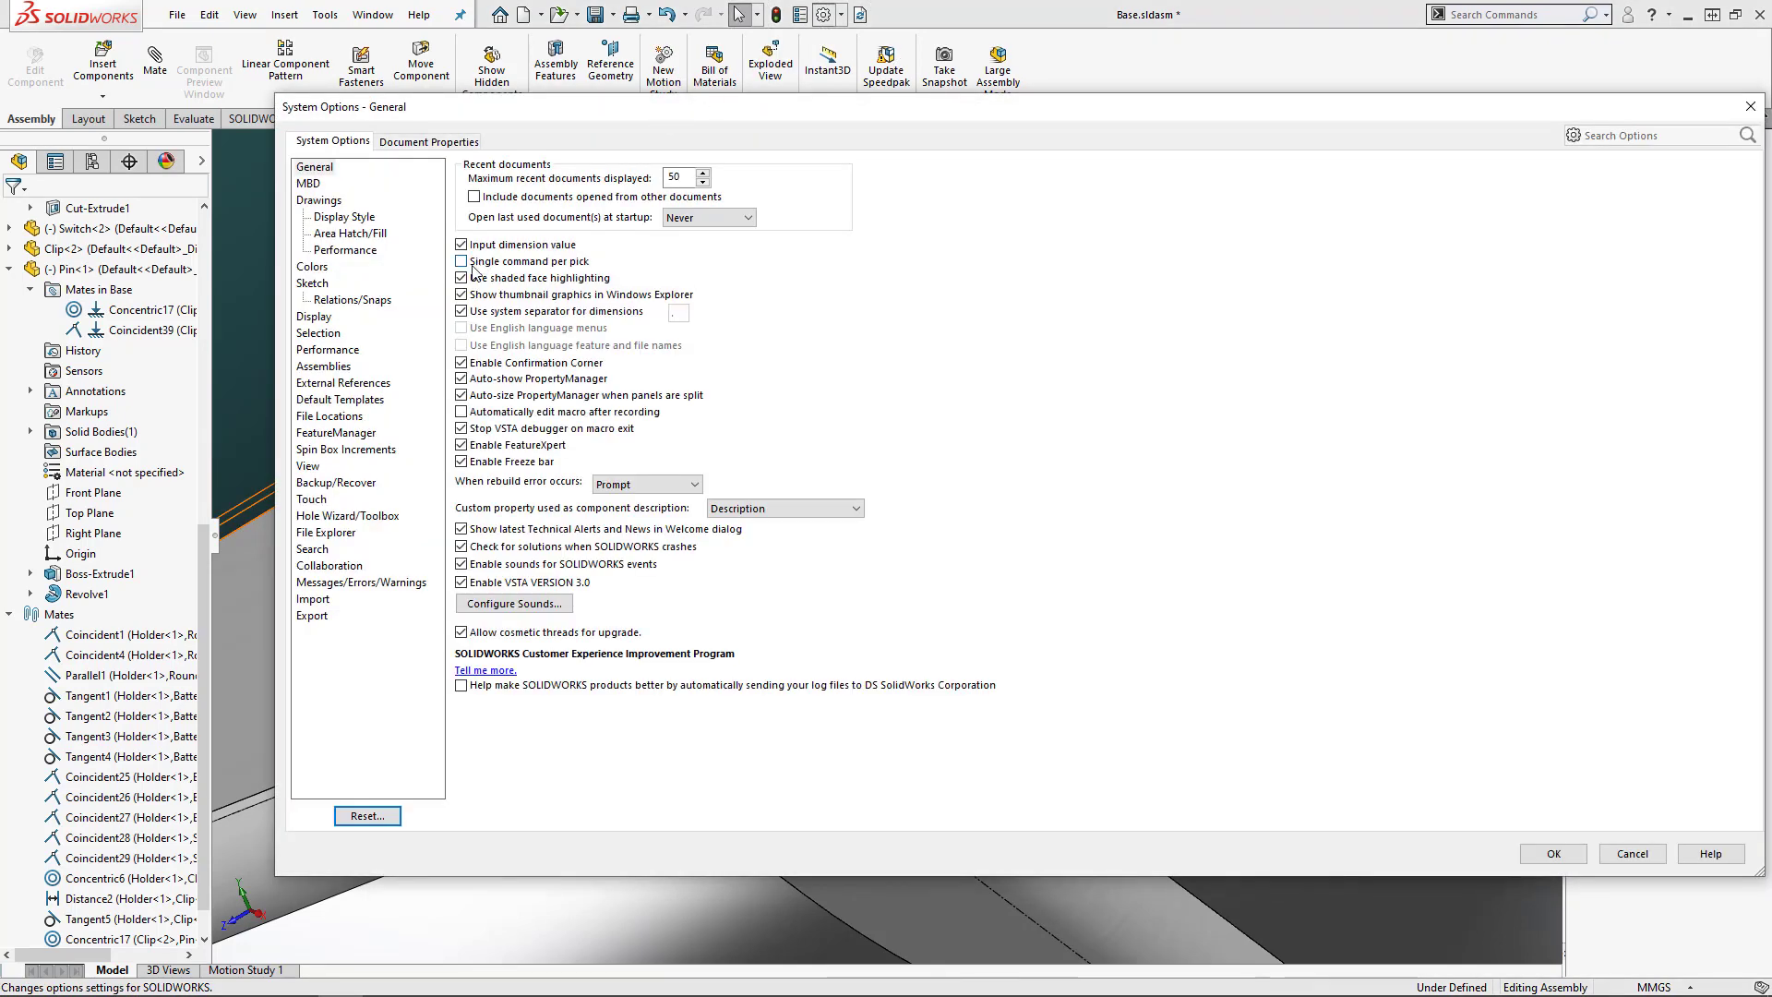
click(330, 351)
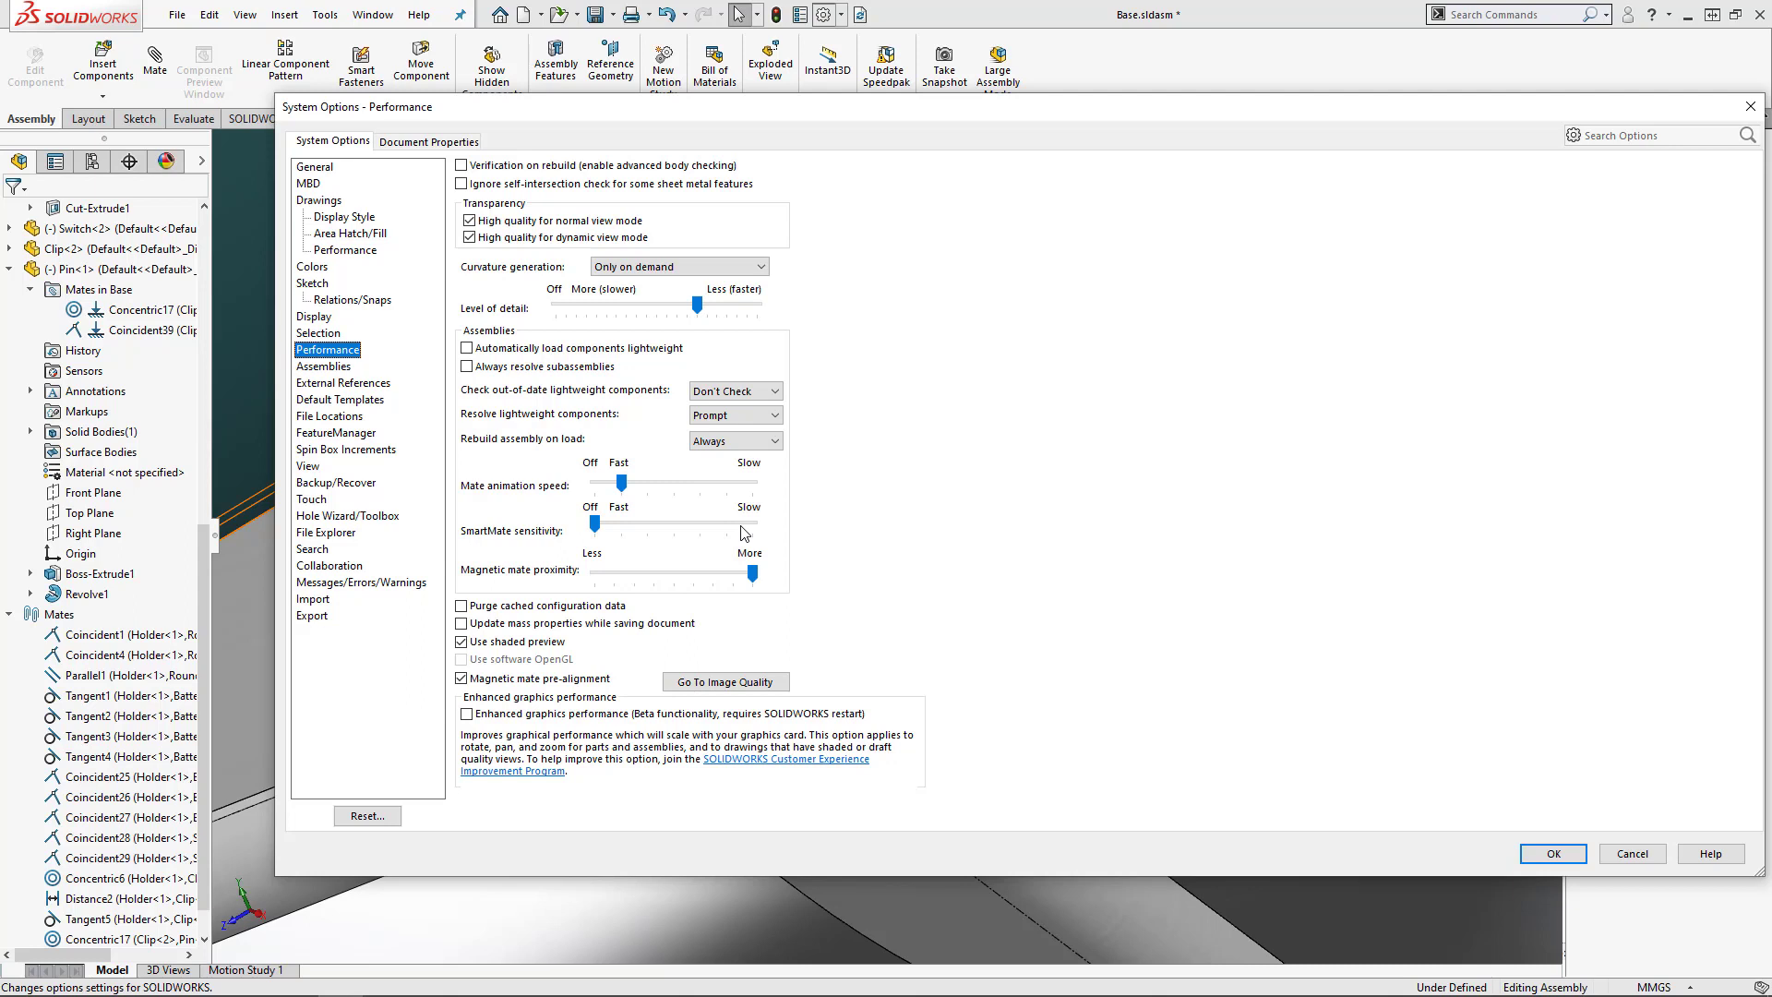
click(596, 524)
mouse_move(598, 527)
mouse_down()
mouse_move(755, 528)
mouse_move(771, 545)
mouse_move(594, 526)
mouse_up()
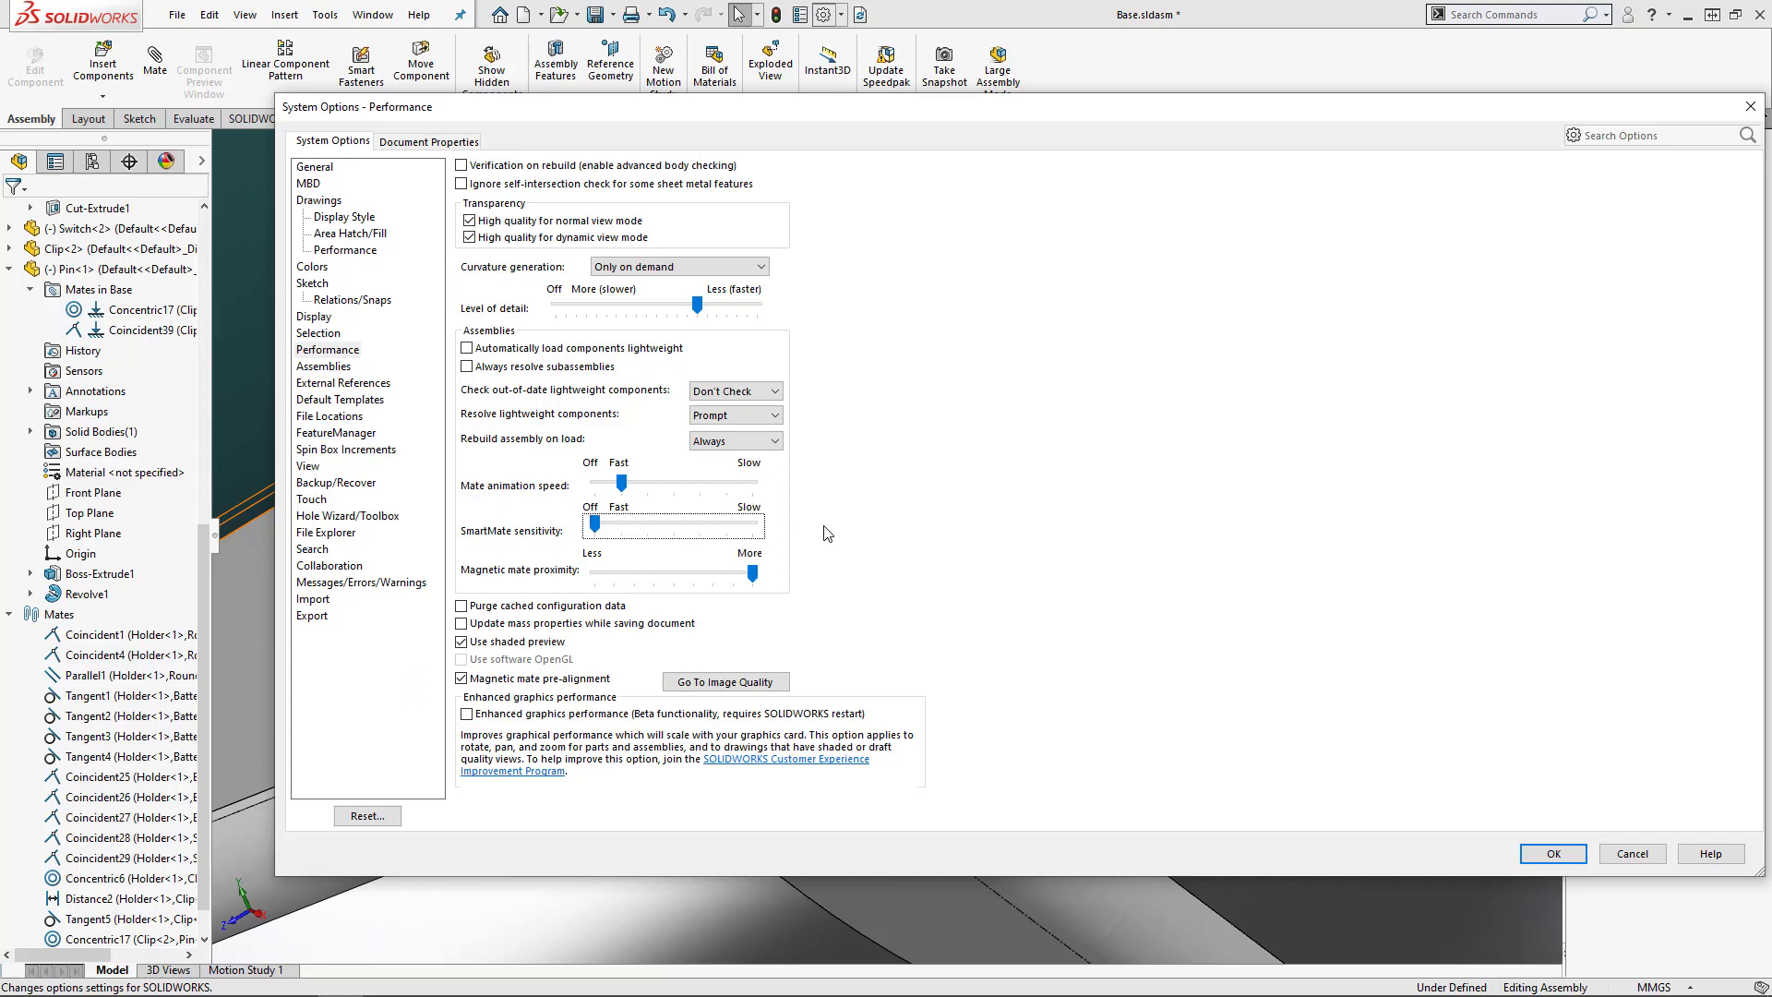